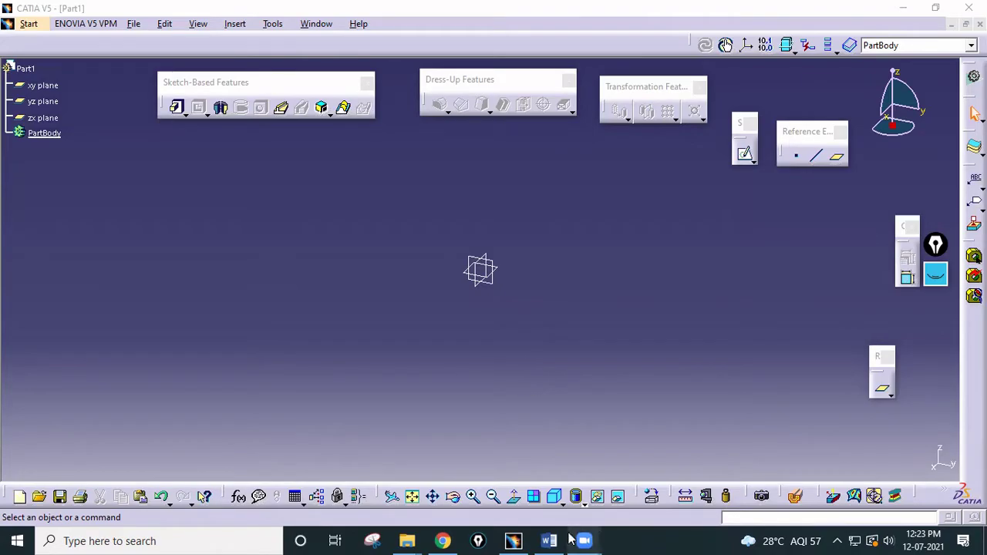
Step: Switch to the OPTIMIZER.docx drawing in Word and enlarge the DAY 2 bracket drawings to 160%
{"action": "left_click", "coordinate": [548, 540]}
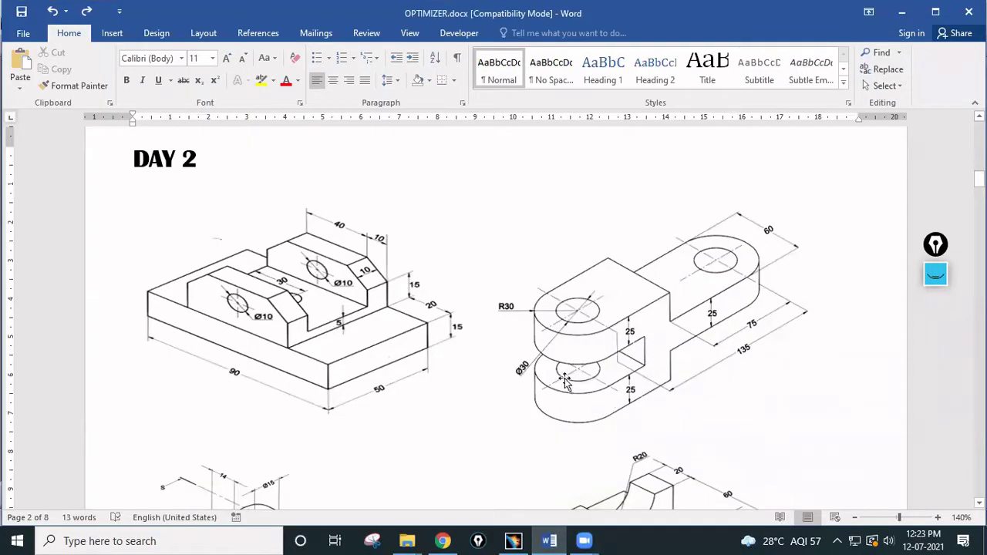
{"action": "left_click", "coordinate": [938, 518]}
{"action": "left_click", "coordinate": [938, 517]}
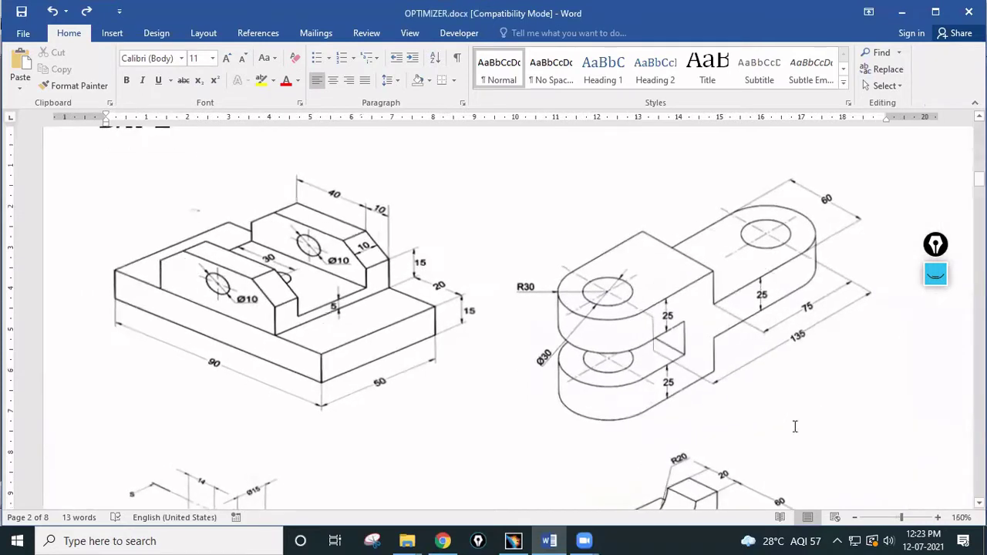
{"action": "scroll", "coordinate": [626, 316], "scroll_direction": "up", "scroll_amount": 1}
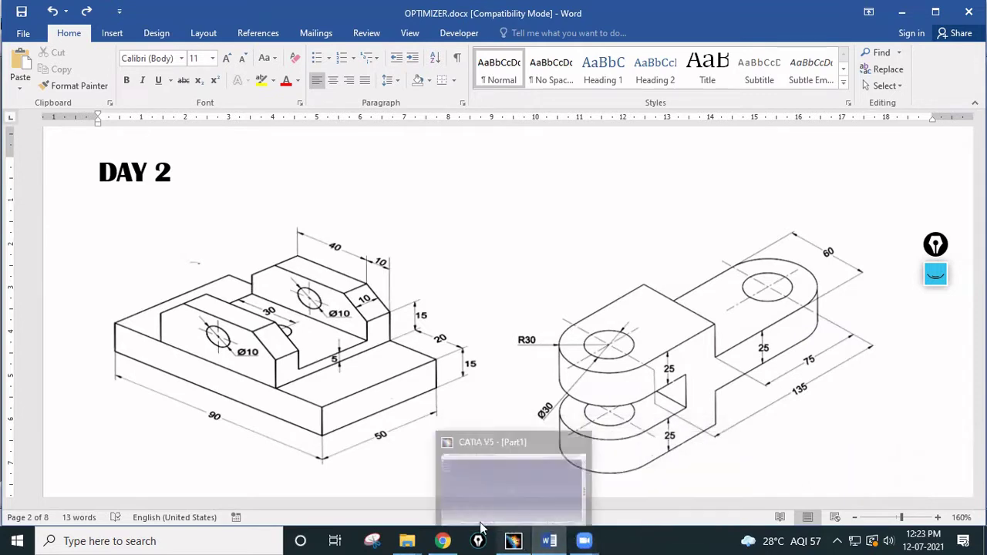
Step: Mark the left drawing's base, front upright, slot and 50 dimension with freehand pen strokes, and clear all the annotations
{"action": "left_click_drag", "start_coordinate": [937, 273], "coordinate": [922, 161]}
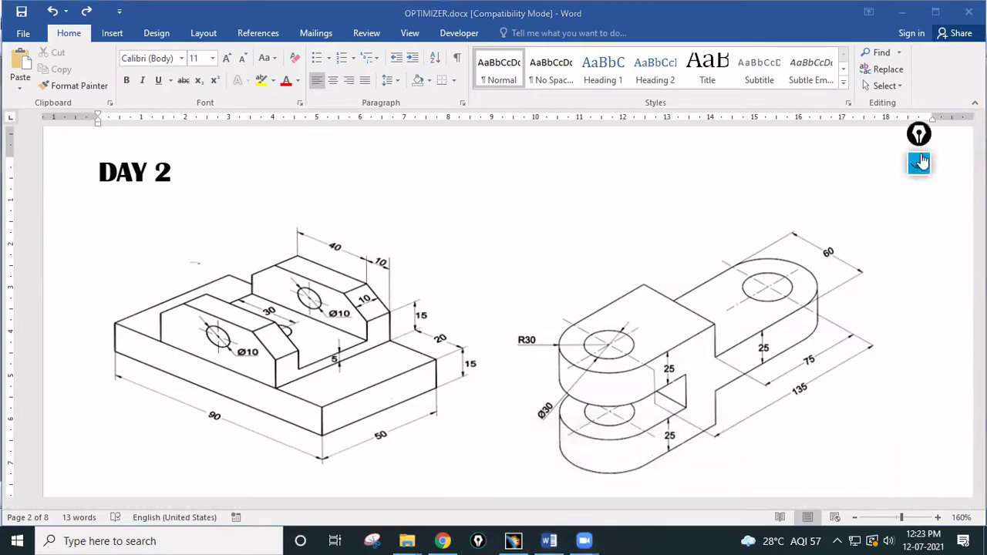
{"action": "left_click", "coordinate": [922, 161]}
{"action": "left_click", "coordinate": [919, 207]}
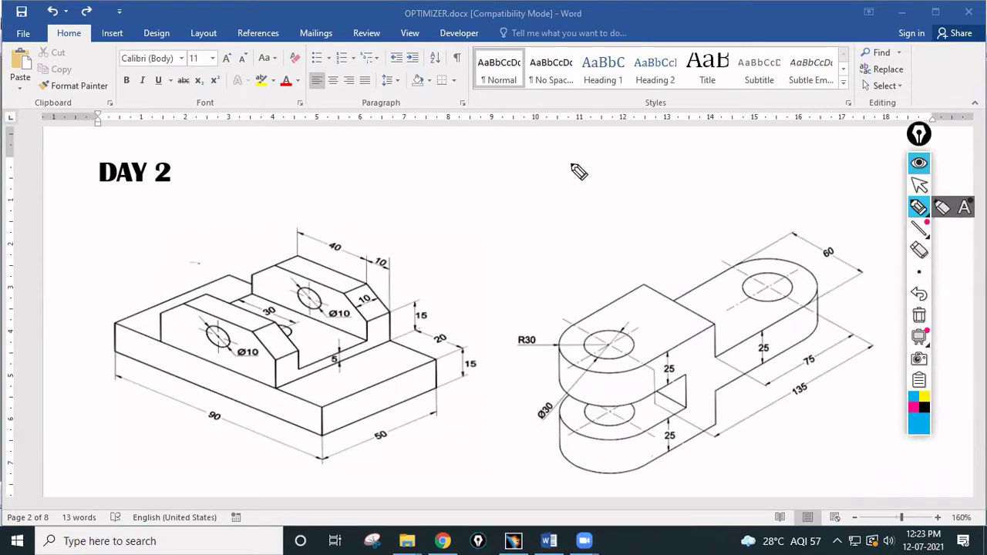
{"action": "left_click_drag", "start_coordinate": [535, 171], "coordinate": [583, 145]}
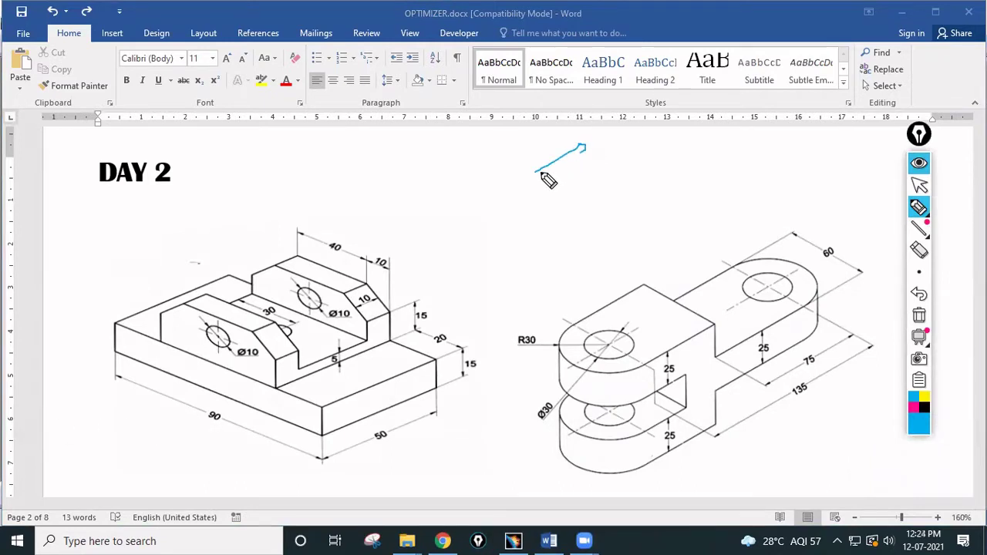
{"action": "left_click_drag", "start_coordinate": [539, 169], "coordinate": [599, 198]}
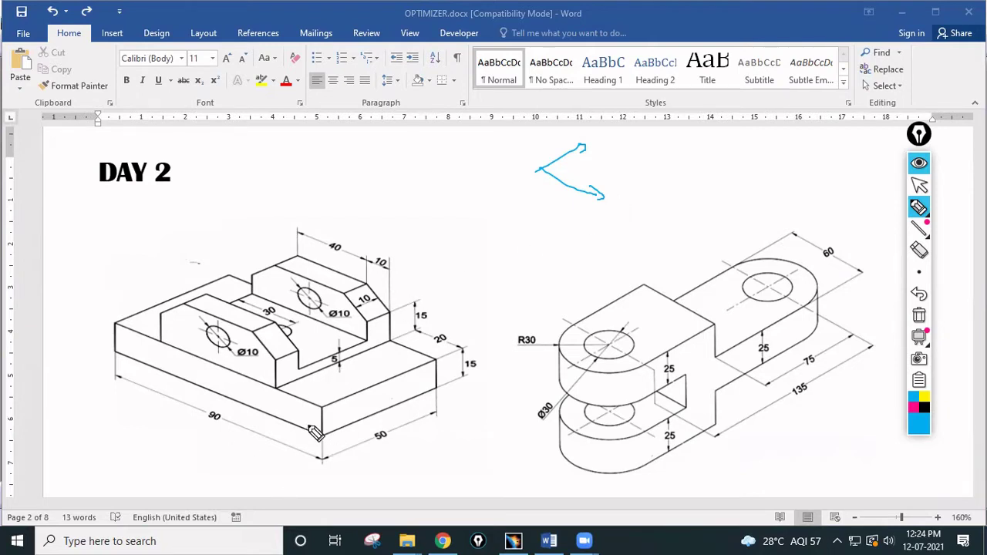
{"action": "mouse_move", "coordinate": [308, 414]}
{"action": "left_mouse_down"}
{"action": "mouse_move", "coordinate": [302, 436]}
{"action": "mouse_move", "coordinate": [322, 439]}
{"action": "mouse_move", "coordinate": [308, 424]}
{"action": "left_mouse_up"}
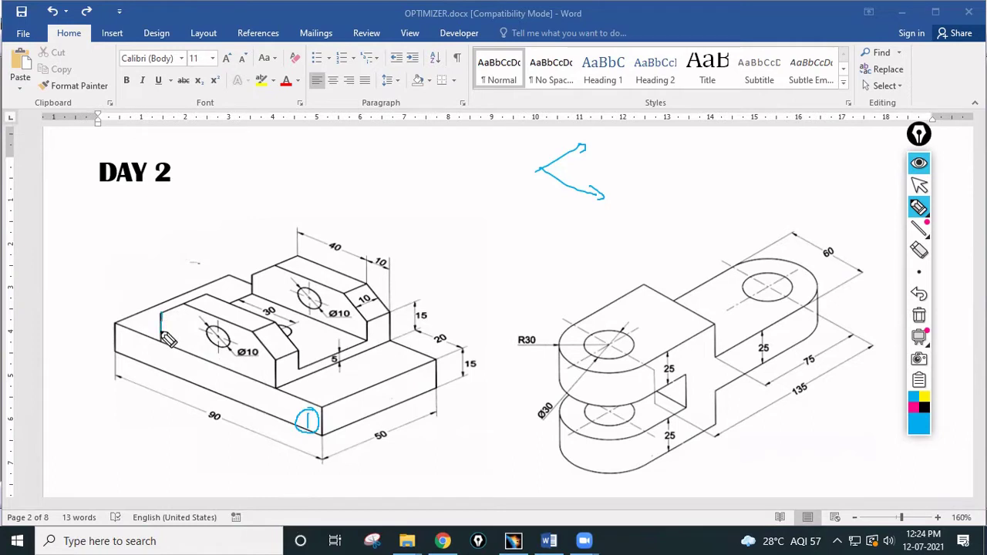
{"action": "mouse_move", "coordinate": [175, 349]}
{"action": "left_mouse_down"}
{"action": "mouse_move", "coordinate": [277, 386]}
{"action": "mouse_move", "coordinate": [280, 362]}
{"action": "mouse_move", "coordinate": [252, 335]}
{"action": "mouse_move", "coordinate": [177, 313]}
{"action": "left_mouse_up"}
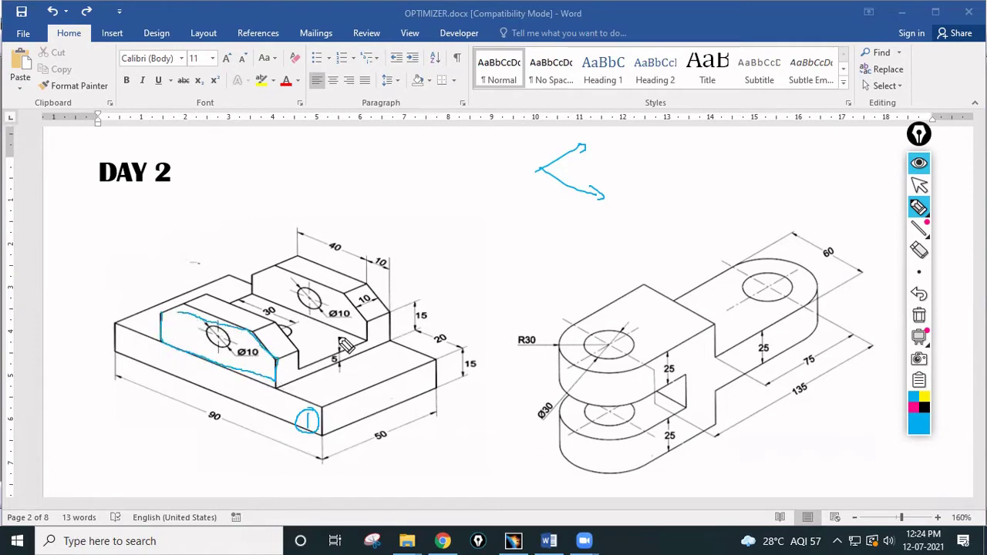
{"action": "mouse_move", "coordinate": [390, 434]}
{"action": "left_mouse_down"}
{"action": "mouse_move", "coordinate": [373, 441]}
{"action": "mouse_move", "coordinate": [390, 426]}
{"action": "left_mouse_up"}
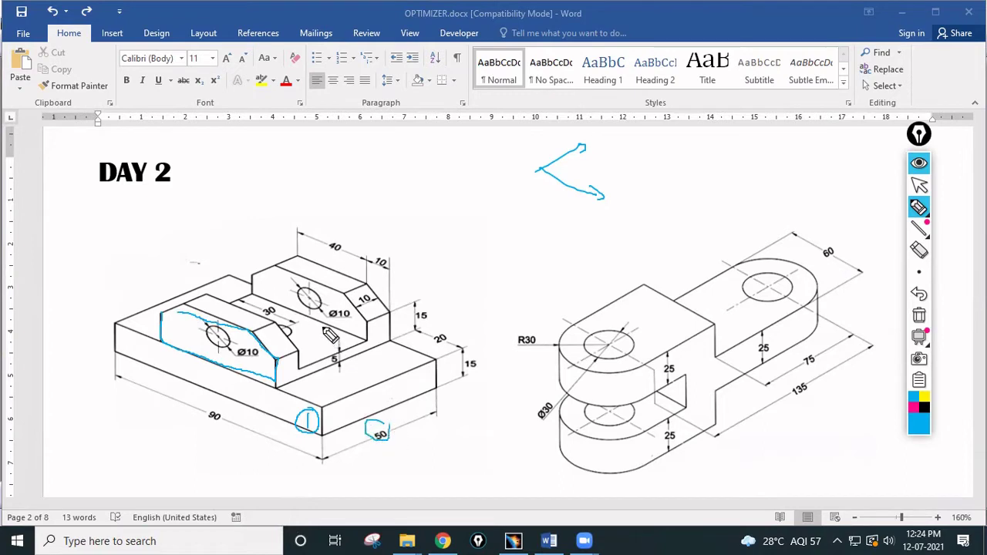
{"action": "mouse_move", "coordinate": [293, 334]}
{"action": "left_mouse_down"}
{"action": "mouse_move", "coordinate": [299, 366]}
{"action": "mouse_move", "coordinate": [374, 346]}
{"action": "mouse_move", "coordinate": [370, 312]}
{"action": "mouse_move", "coordinate": [310, 321]}
{"action": "left_mouse_up"}
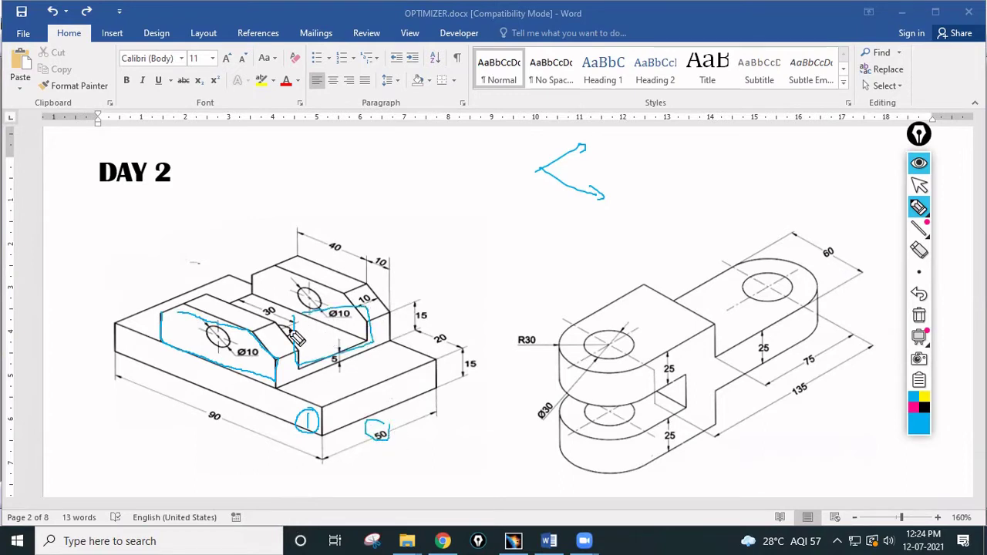
{"action": "left_click_drag", "start_coordinate": [233, 257], "coordinate": [284, 340]}
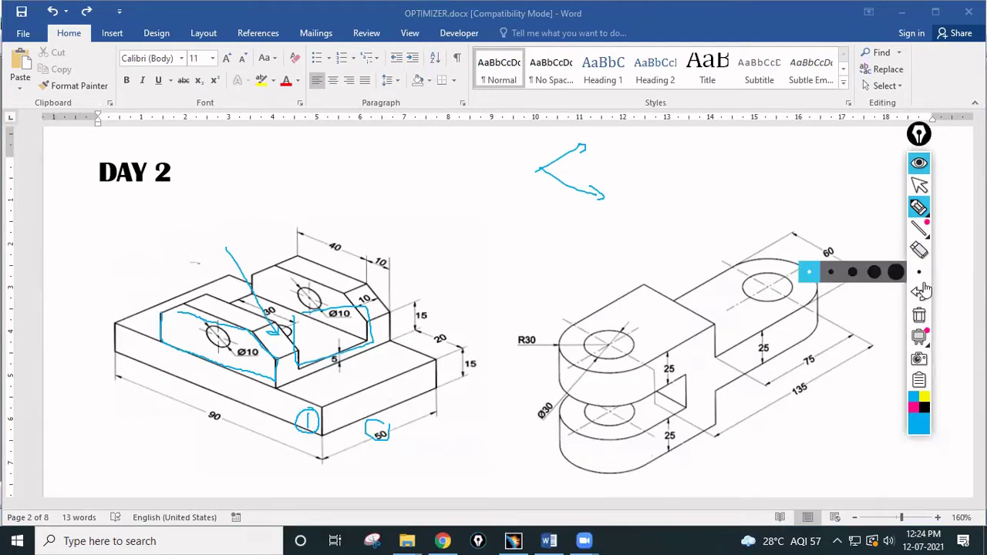
{"action": "left_click", "coordinate": [918, 315]}
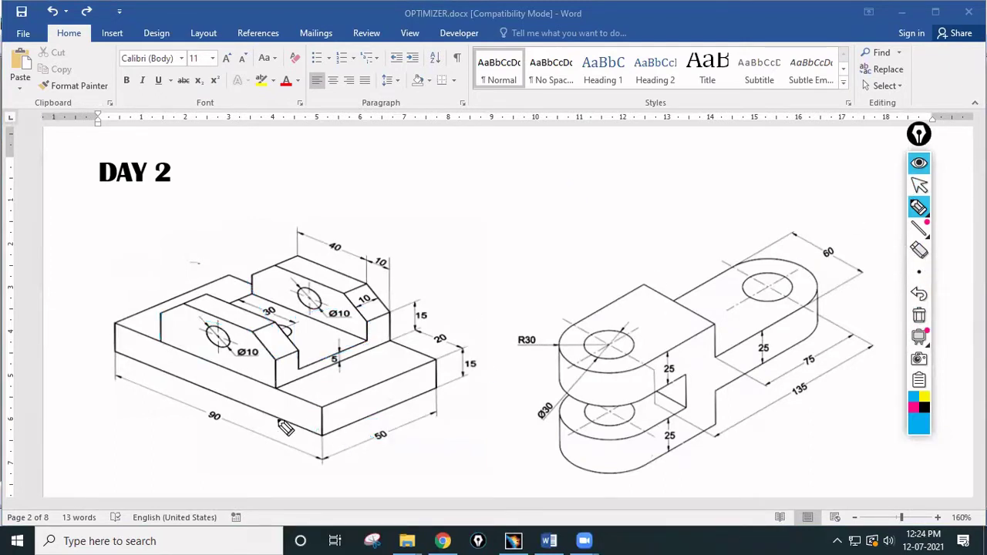
Step: Mark the viewing direction, base front face, 50 depth and front upright face on the left drawing, clear the marks and collapse the annotation tools
{"action": "left_click_drag", "start_coordinate": [114, 444], "coordinate": [158, 420]}
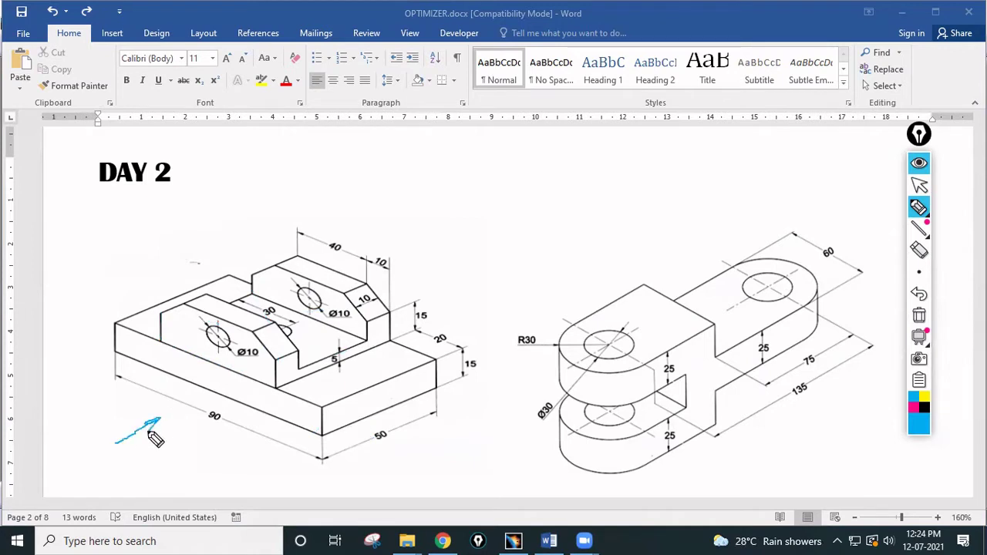
{"action": "mouse_move", "coordinate": [115, 325]}
{"action": "left_mouse_down"}
{"action": "mouse_move", "coordinate": [114, 350]}
{"action": "mouse_move", "coordinate": [317, 435]}
{"action": "mouse_move", "coordinate": [320, 406]}
{"action": "mouse_move", "coordinate": [234, 396]}
{"action": "mouse_move", "coordinate": [148, 348]}
{"action": "mouse_move", "coordinate": [239, 378]}
{"action": "left_mouse_up"}
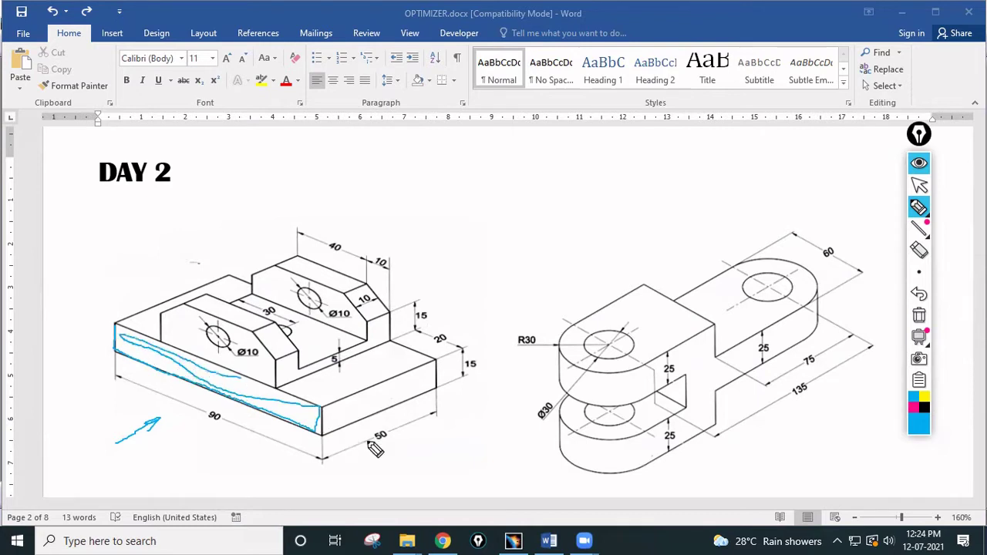
{"action": "mouse_move", "coordinate": [370, 431]}
{"action": "left_mouse_down"}
{"action": "mouse_move", "coordinate": [393, 441]}
{"action": "mouse_move", "coordinate": [339, 424]}
{"action": "left_mouse_up"}
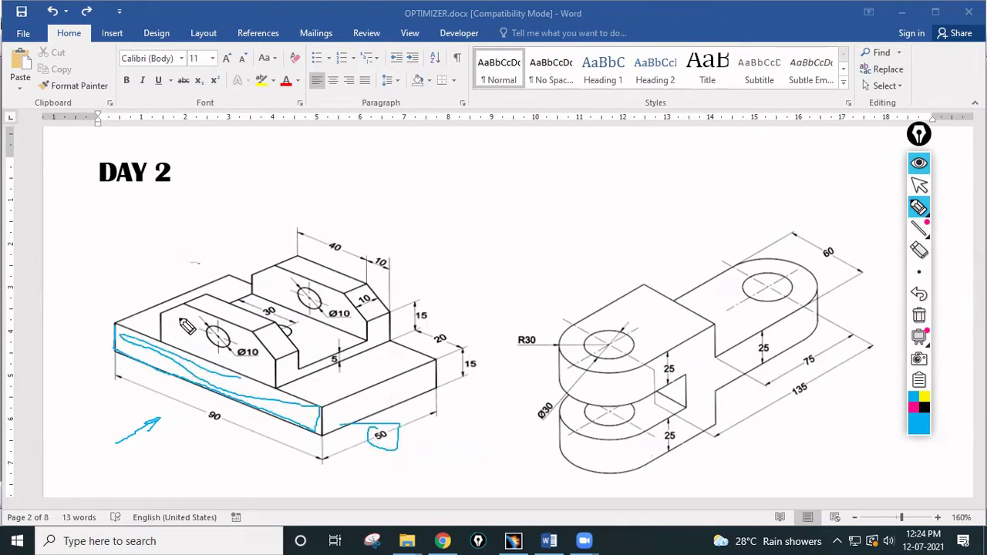
{"action": "left_click_drag", "start_coordinate": [181, 309], "coordinate": [171, 327]}
{"action": "left_click_drag", "start_coordinate": [236, 316], "coordinate": [185, 352]}
{"action": "mouse_move", "coordinate": [259, 331]}
{"action": "left_mouse_down"}
{"action": "mouse_move", "coordinate": [229, 356]}
{"action": "mouse_move", "coordinate": [260, 370]}
{"action": "left_mouse_up"}
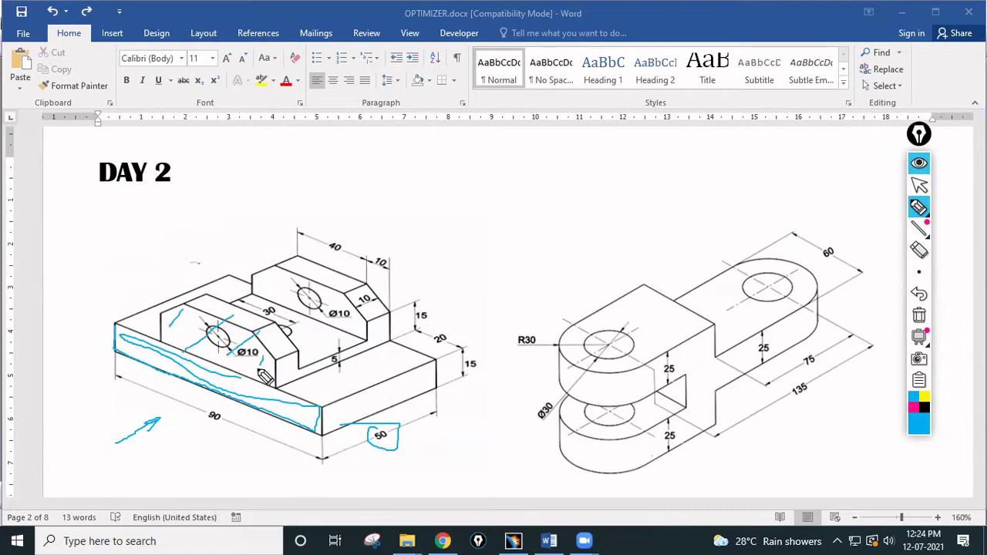
{"action": "left_click", "coordinate": [920, 317]}
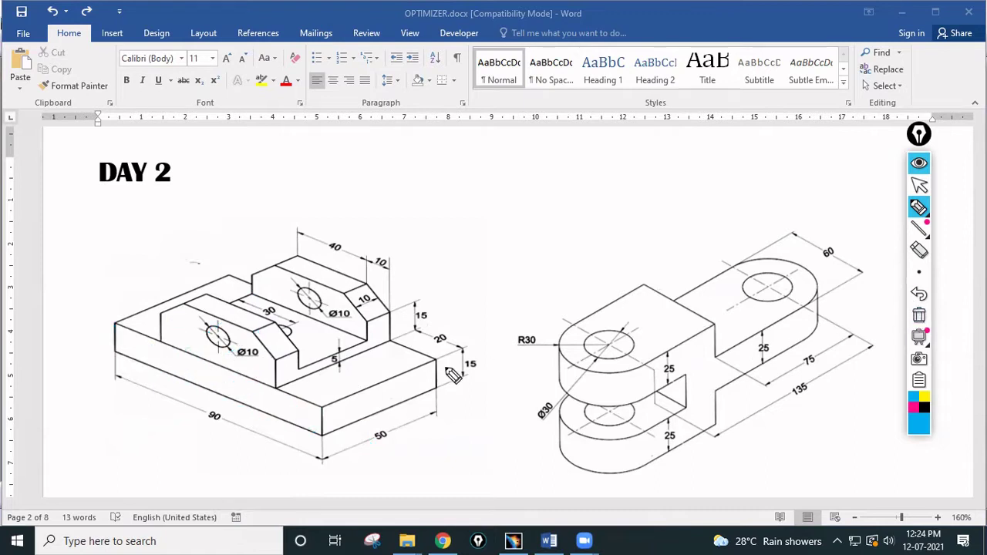
{"action": "left_click", "coordinate": [918, 163]}
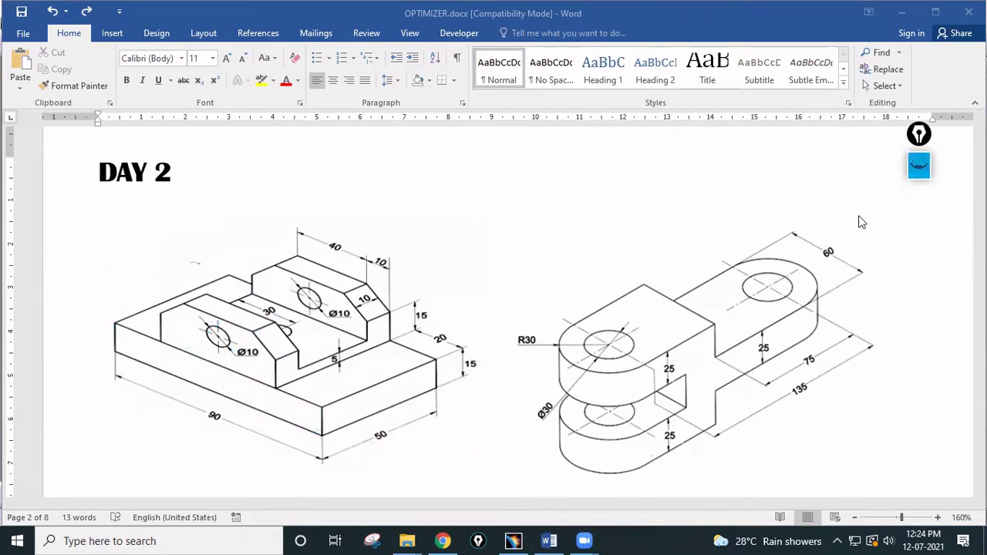
Step: Switch to CATIA and sketch a rectangle about 136 mm by 26 mm on the yz plane, with one corner at the origin
{"action": "left_click", "coordinate": [513, 541]}
{"action": "left_click", "coordinate": [746, 157]}
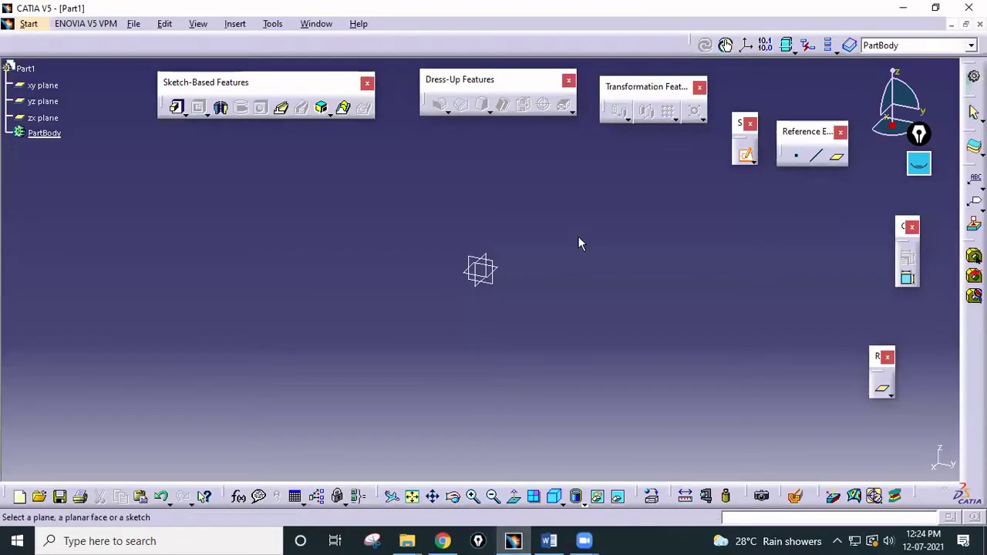
{"action": "left_click", "coordinate": [497, 288]}
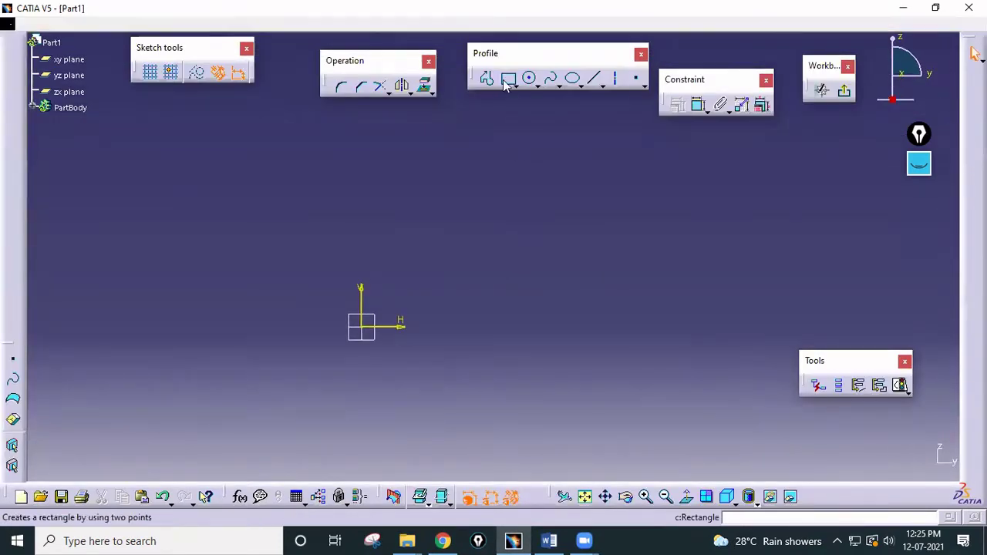
{"action": "left_click", "coordinate": [507, 78]}
{"action": "left_click", "coordinate": [361, 326]}
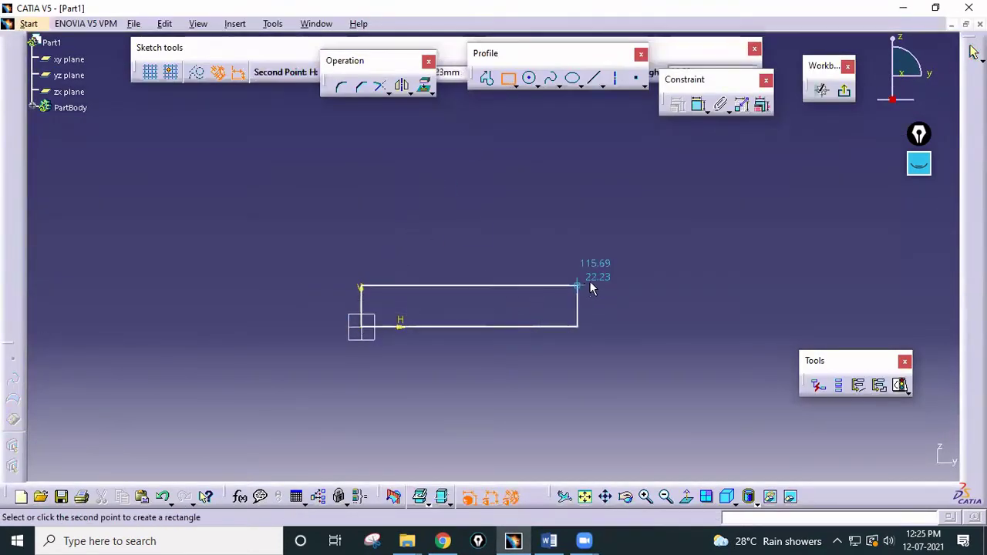
{"action": "left_click", "coordinate": [614, 279]}
Step: Dimension the rectangle's horizontal length and set it to 90 mm according to the reference drawing
{"action": "left_click", "coordinate": [697, 105]}
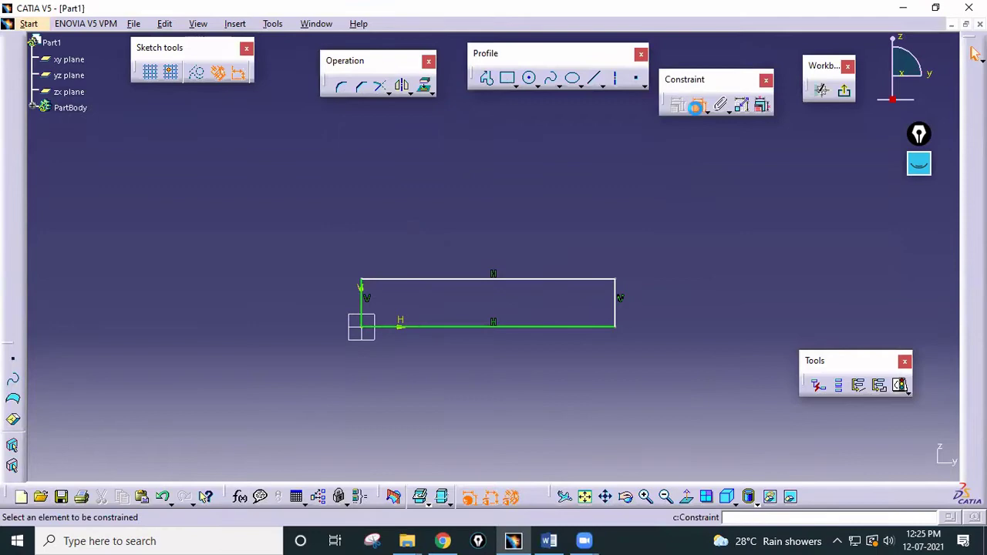
{"action": "left_click", "coordinate": [512, 326]}
{"action": "left_click", "coordinate": [529, 375]}
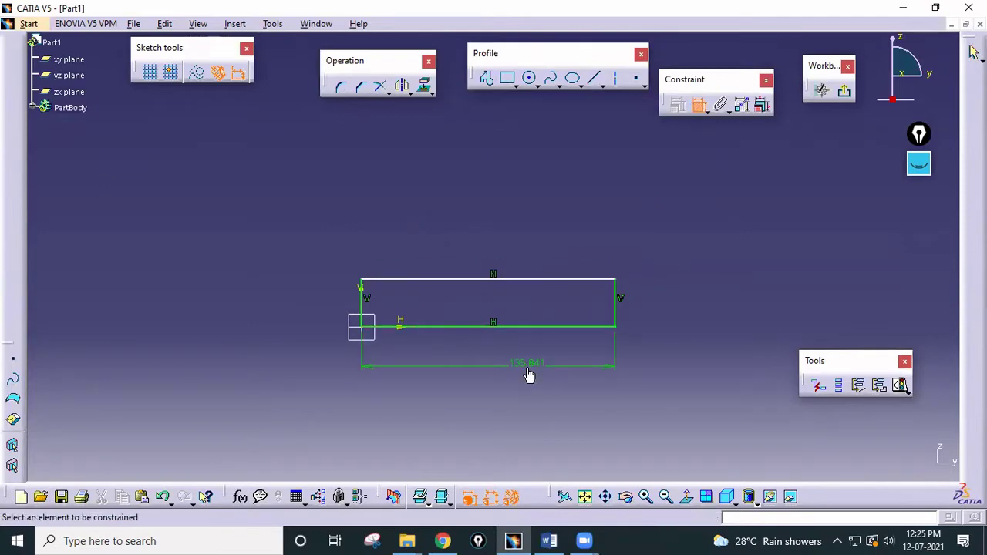
{"action": "left_click", "coordinate": [549, 540]}
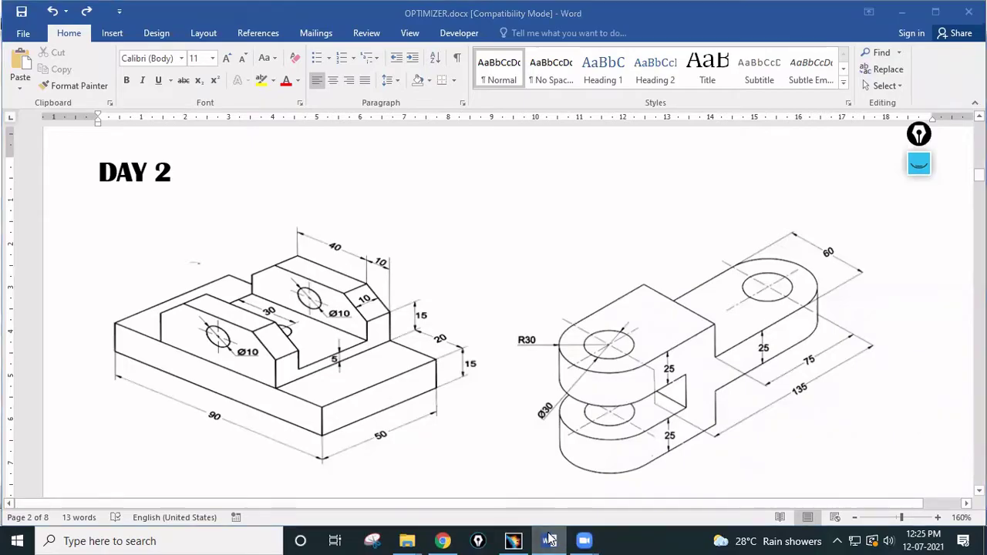
{"action": "left_click", "coordinate": [549, 541]}
{"action": "type", "text": "90mm"}
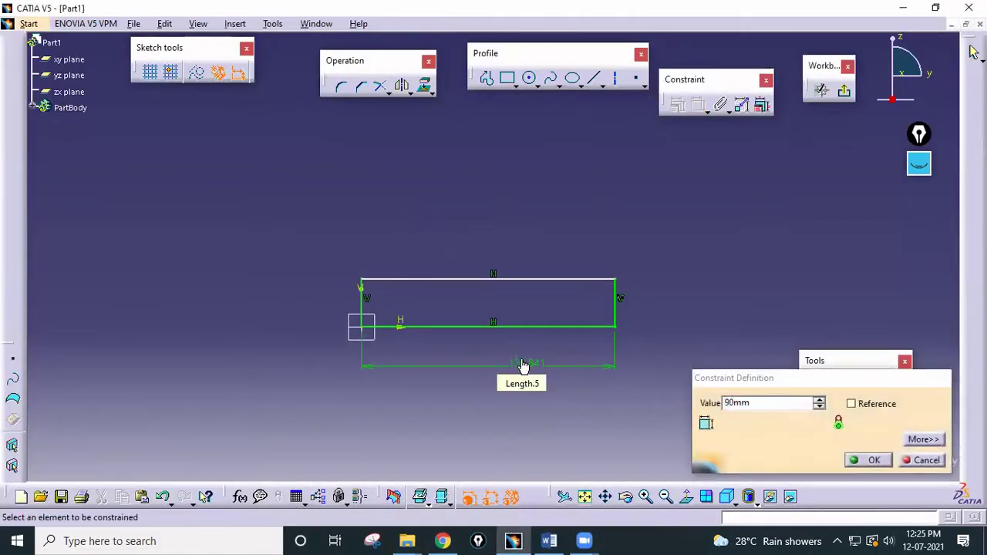
{"action": "key", "text": "Return"}
Step: Dimension the rectangle's height and set it to 15 mm
{"action": "left_click", "coordinate": [530, 316]}
{"action": "left_click", "coordinate": [566, 312]}
{"action": "double_click", "coordinate": [568, 312]}
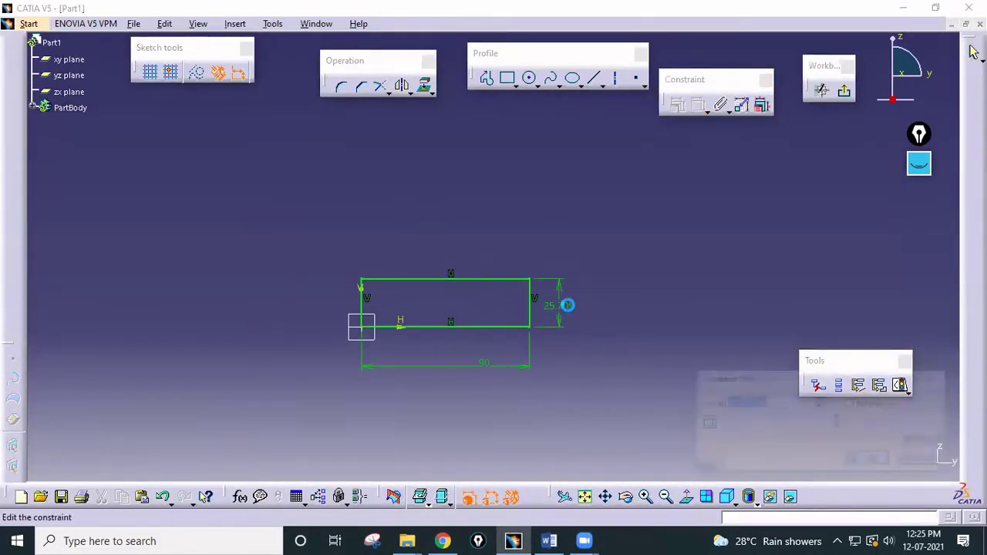
{"action": "type", "text": "15"}
{"action": "key", "text": "Return"}
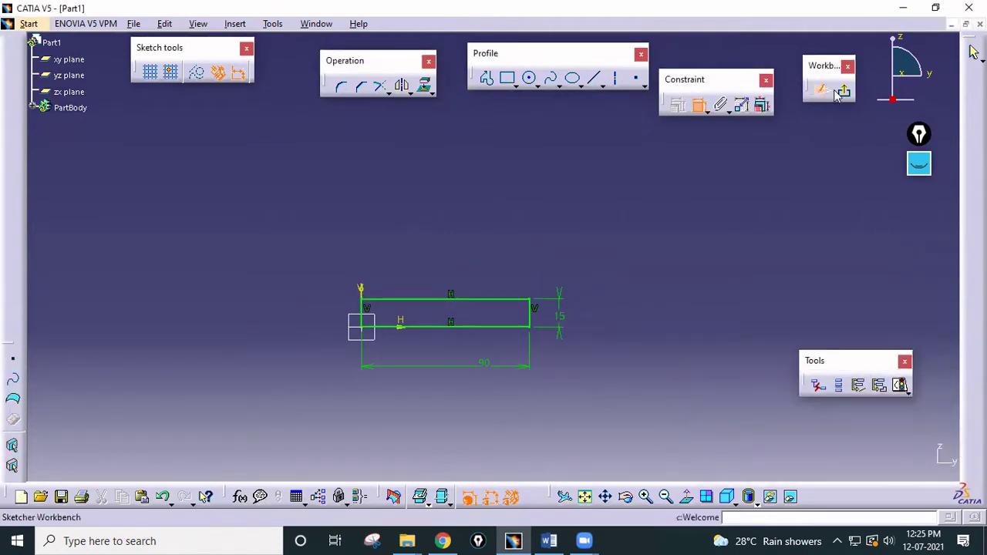
Step: Exit the sketch, check the base depth in the reference drawing and pad the rectangle by 50 mm
{"action": "left_click", "coordinate": [564, 496]}
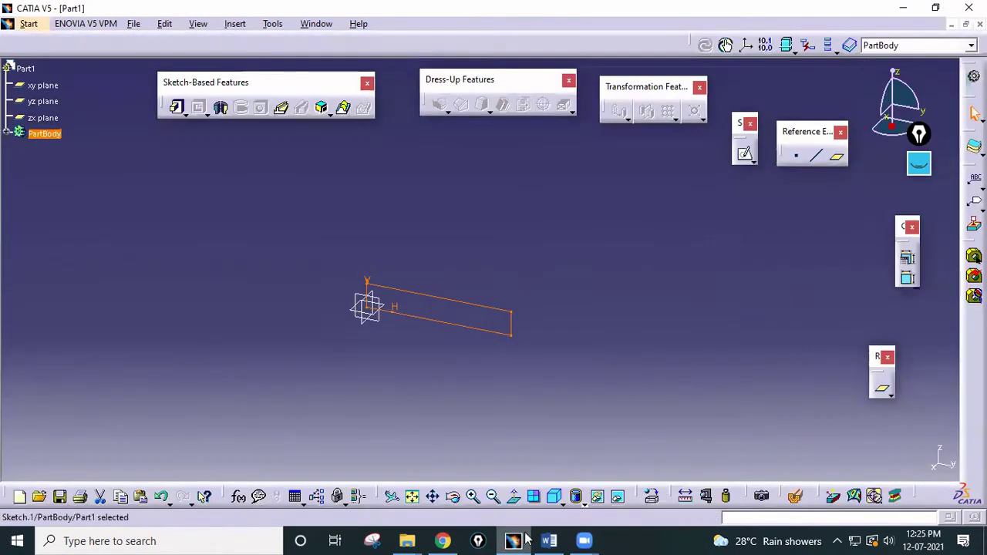
{"action": "left_click", "coordinate": [549, 540]}
{"action": "left_click", "coordinate": [549, 540]}
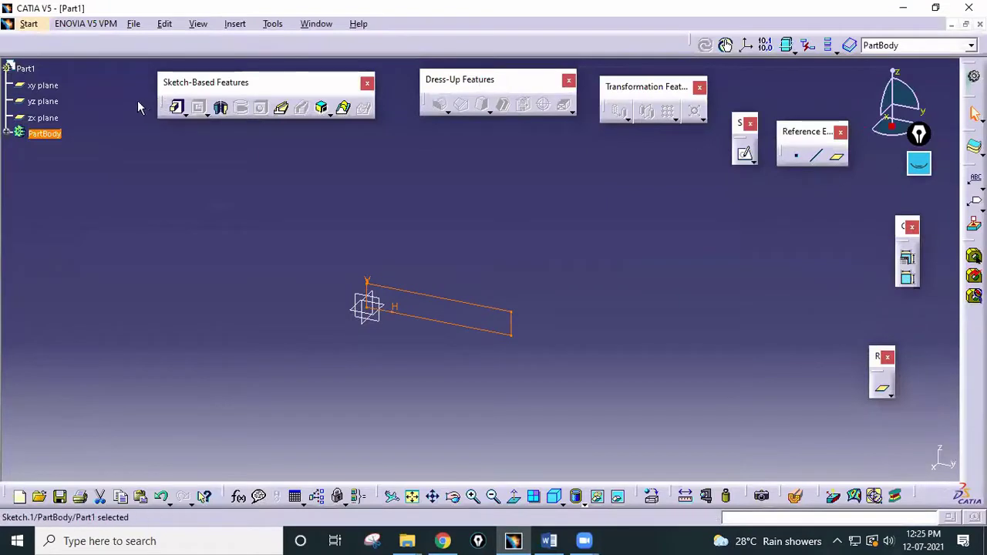
{"action": "left_click", "coordinate": [178, 107]}
{"action": "type", "text": "30"}
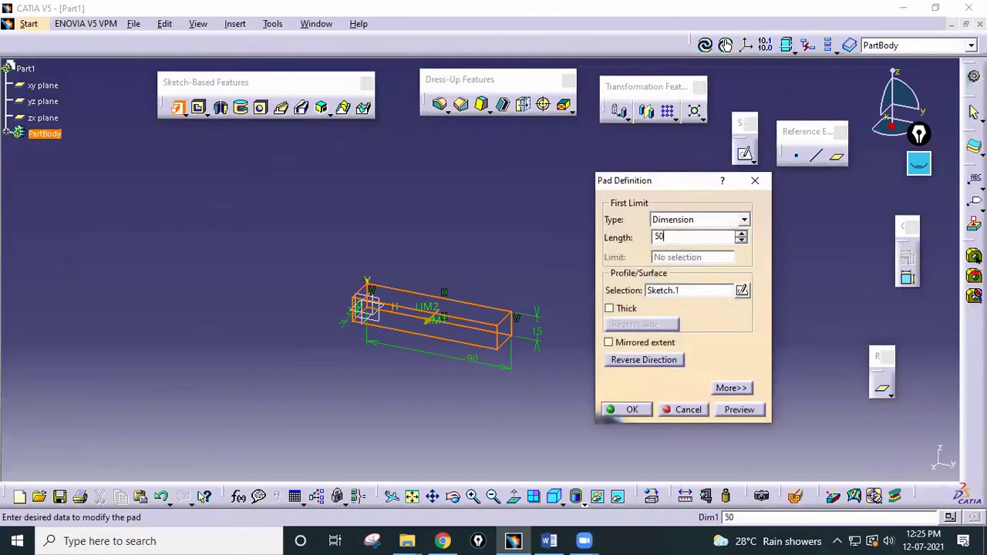
{"action": "key", "text": "Return"}
Step: Edit the base pad and reverse its extrusion direction
{"action": "middle_click_drag", "start_coordinate": [568, 293], "coordinate": [599, 282], "text": "ctrl"}
{"action": "double_click", "coordinate": [574, 318]}
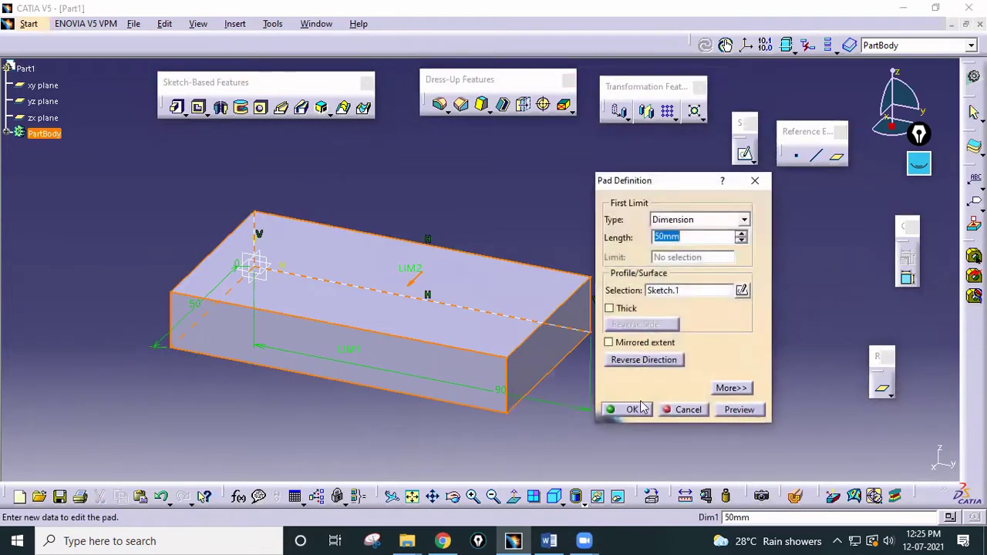
{"action": "left_click", "coordinate": [644, 360]}
{"action": "left_click", "coordinate": [633, 411]}
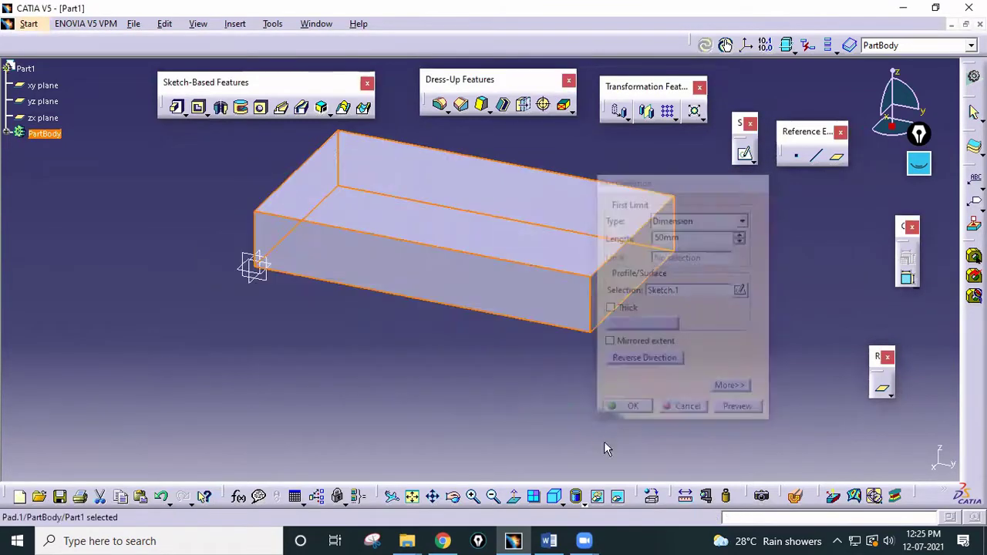
Step: Start a sketch on the base's 90 mm long front face and check the upright's shape in the Word reference drawing
{"action": "left_click", "coordinate": [744, 153]}
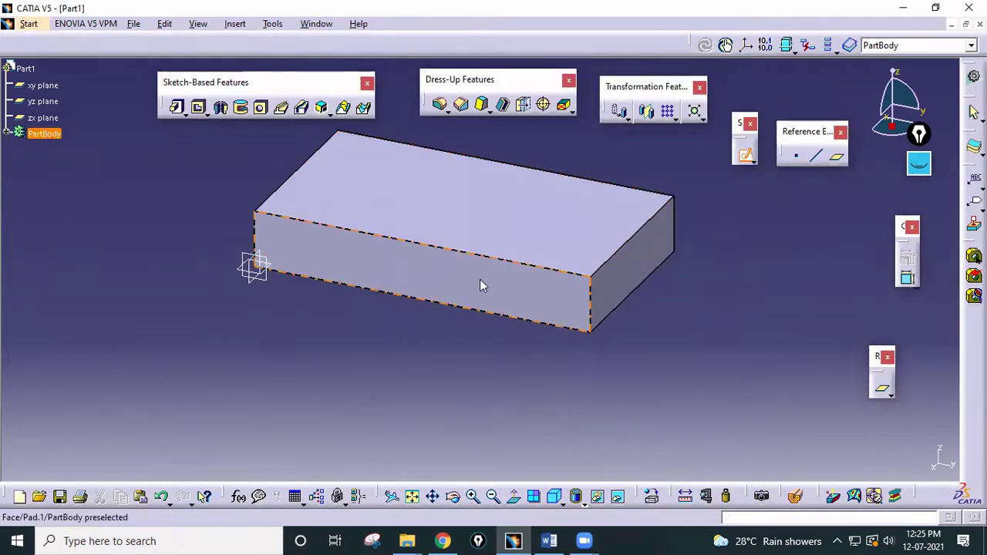
{"action": "left_click", "coordinate": [480, 280]}
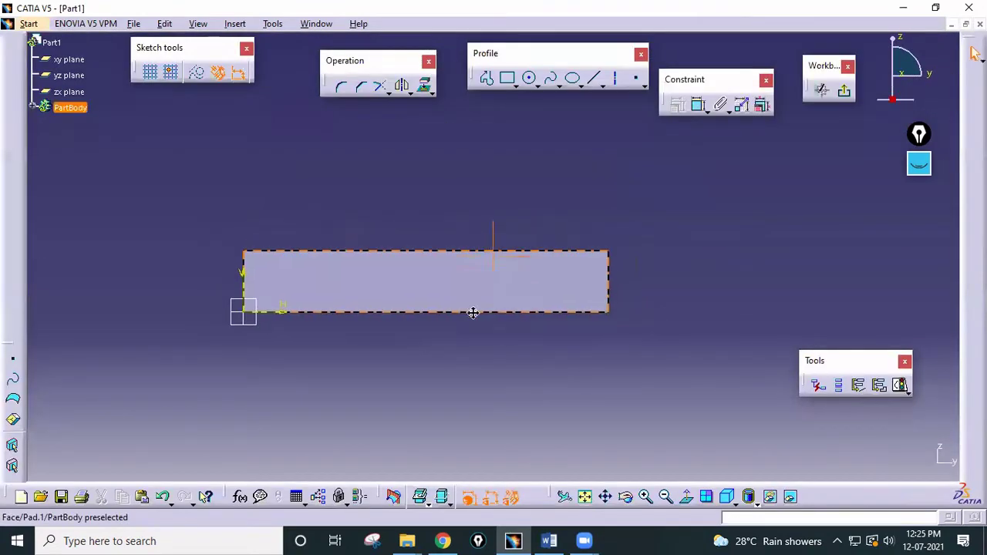
{"action": "left_click", "coordinate": [549, 540]}
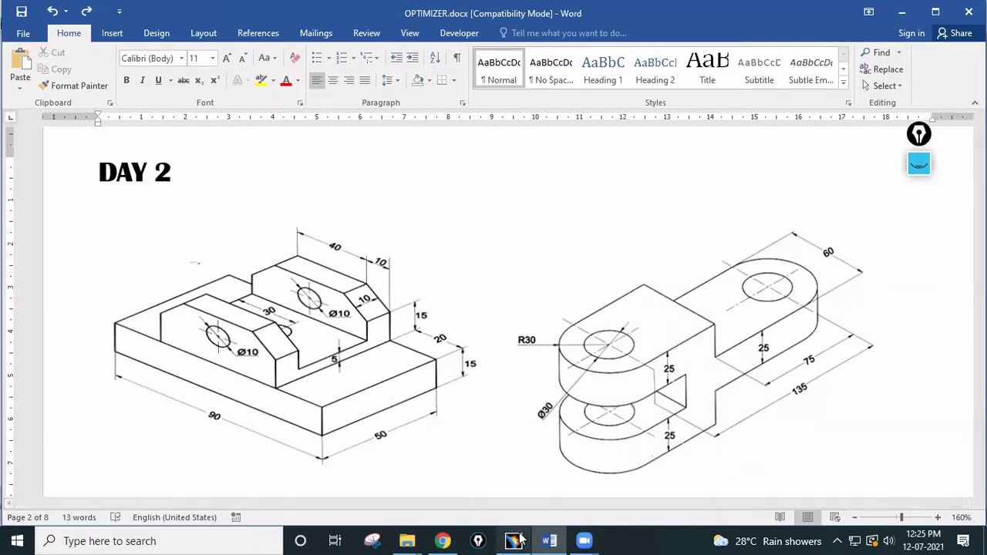
{"action": "left_click", "coordinate": [549, 541]}
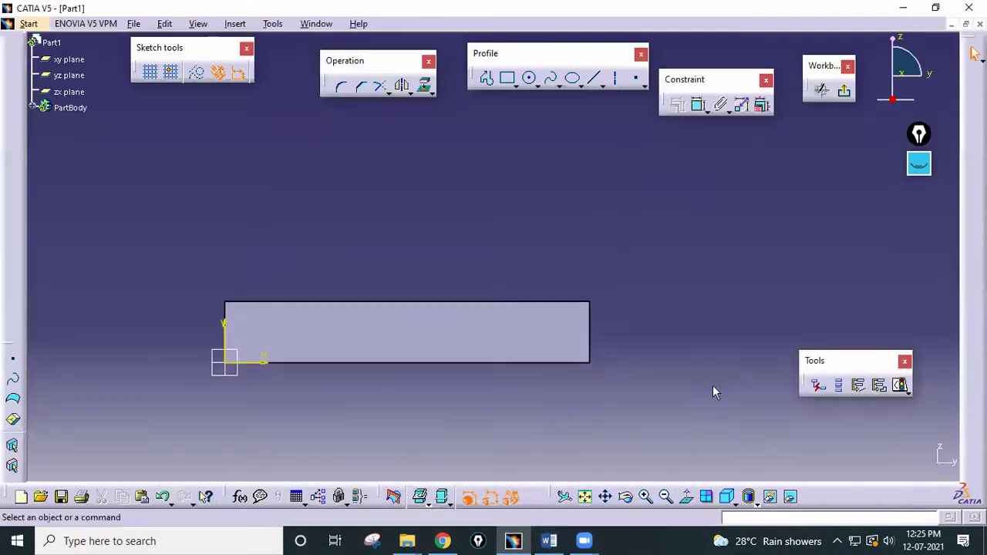
Step: Draw a closed six-sided profile about 54 mm wide just above the base, with vertical sides and sloped upper corners
{"action": "left_click", "coordinate": [487, 80]}
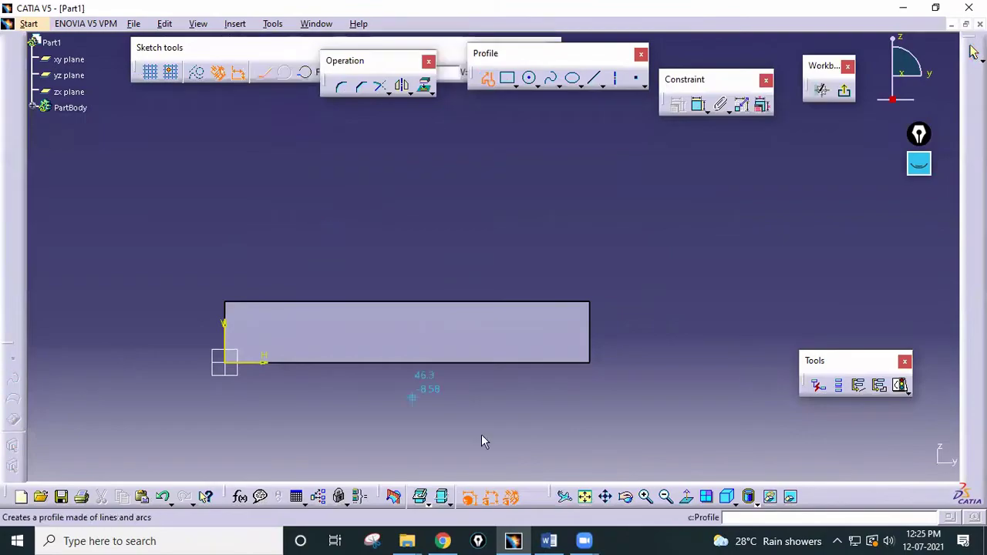
{"action": "left_click", "coordinate": [549, 540]}
{"action": "key", "text": "alt+Tab"}
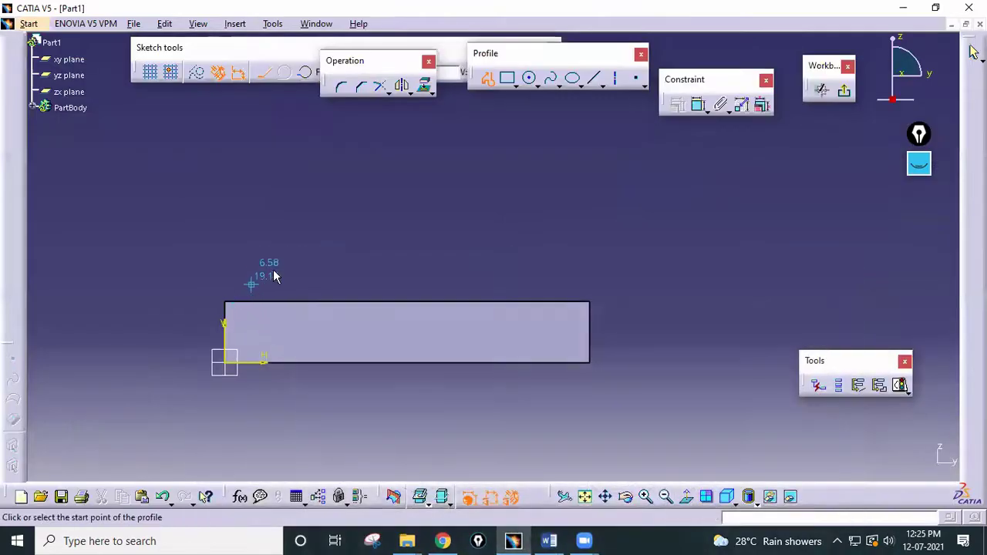
{"action": "left_click", "coordinate": [298, 266]}
{"action": "left_click", "coordinate": [298, 299]}
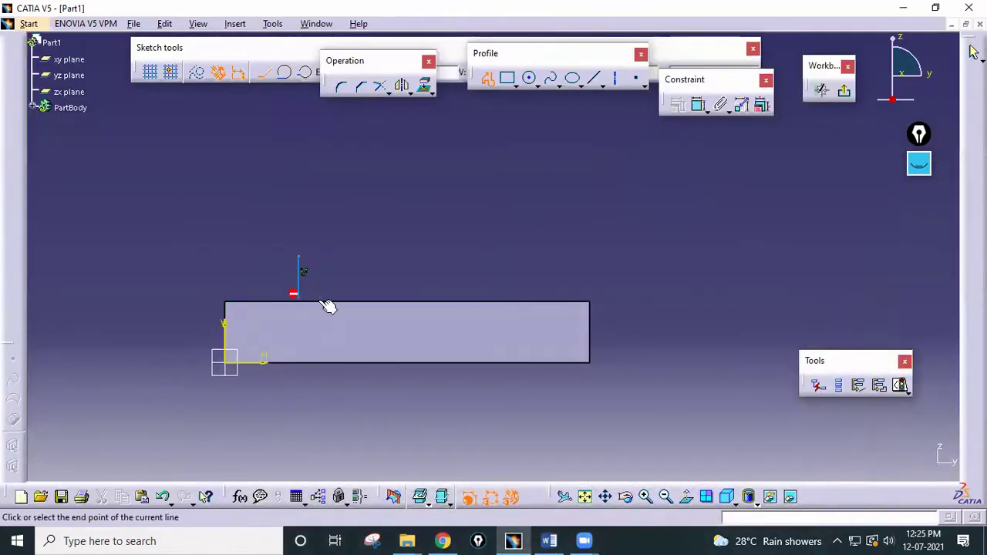
{"action": "left_click", "coordinate": [518, 299]}
{"action": "left_click", "coordinate": [518, 255]}
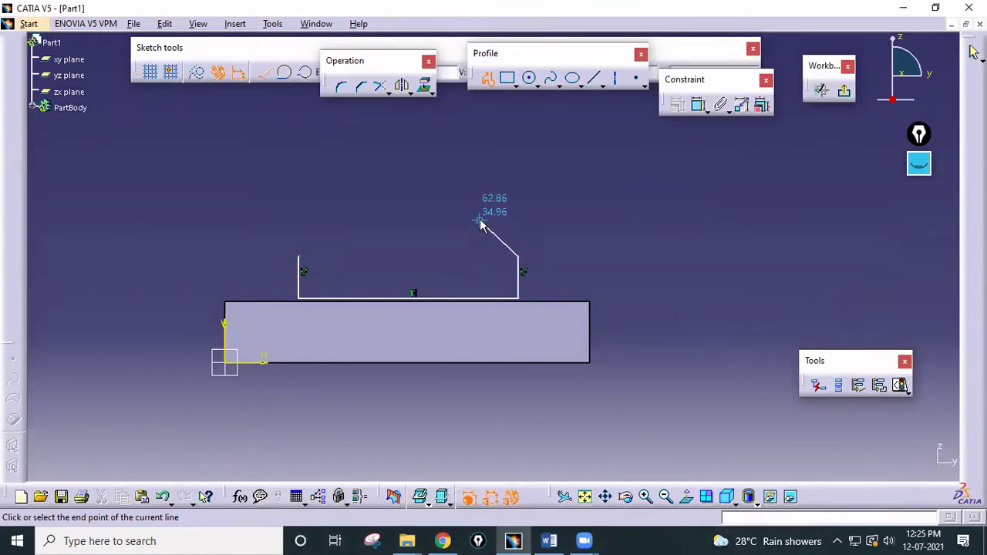
{"action": "left_click", "coordinate": [480, 221]}
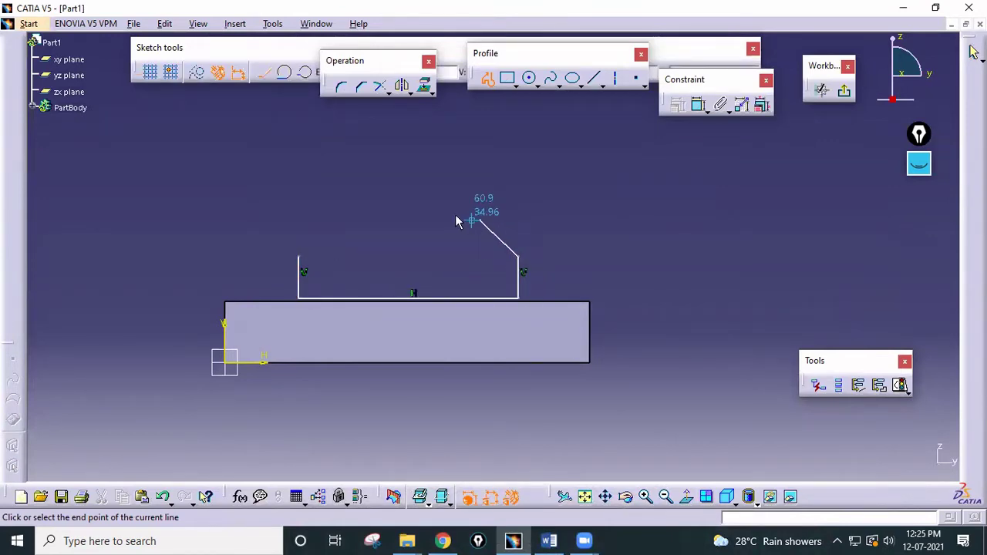
{"action": "left_click", "coordinate": [337, 221]}
{"action": "left_click", "coordinate": [300, 256]}
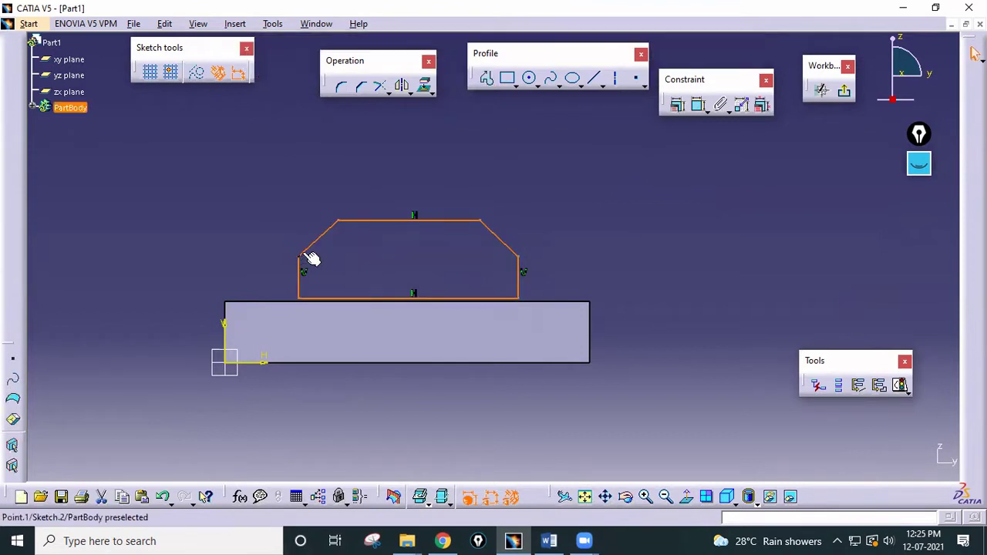
Step: Constrain the profile's bottom line to be coincident with the base's top edge
{"action": "left_click", "coordinate": [559, 303]}
{"action": "left_click", "coordinate": [490, 299], "text": "ctrl"}
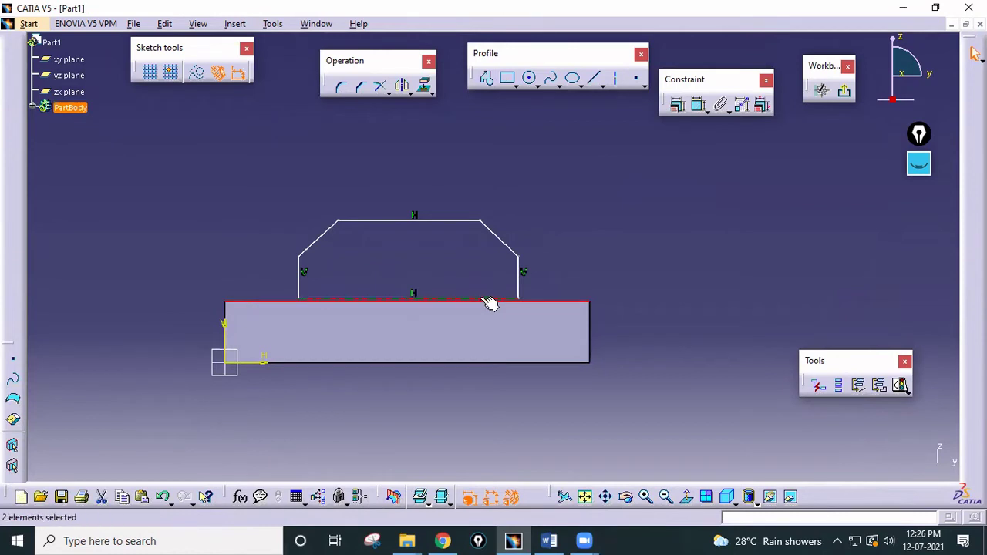
{"action": "left_click", "coordinate": [677, 104]}
{"action": "left_click", "coordinate": [719, 202]}
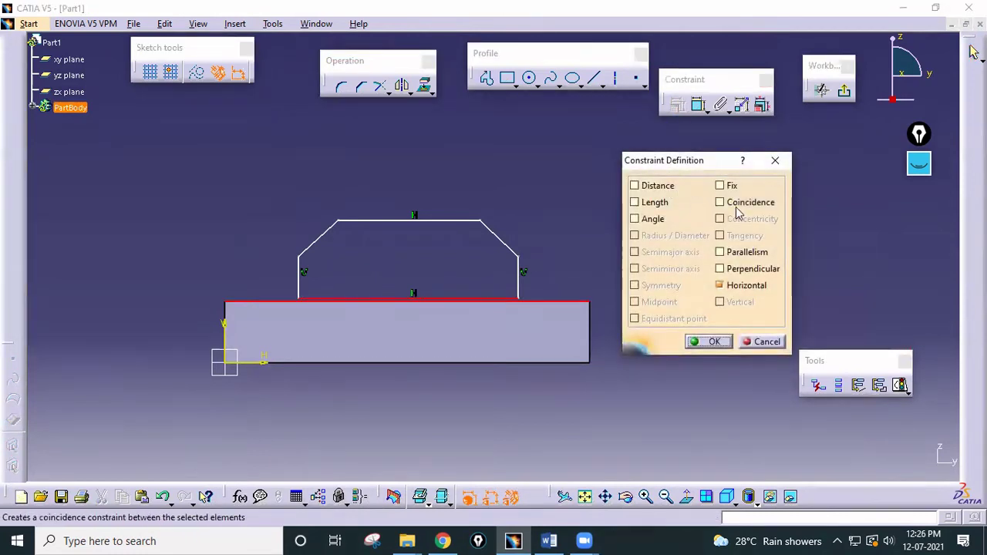
{"action": "left_click", "coordinate": [714, 341]}
Step: Dimension the profile's bottom line and set its length to 60 mm according to the Word reference drawing
{"action": "left_click", "coordinate": [698, 104]}
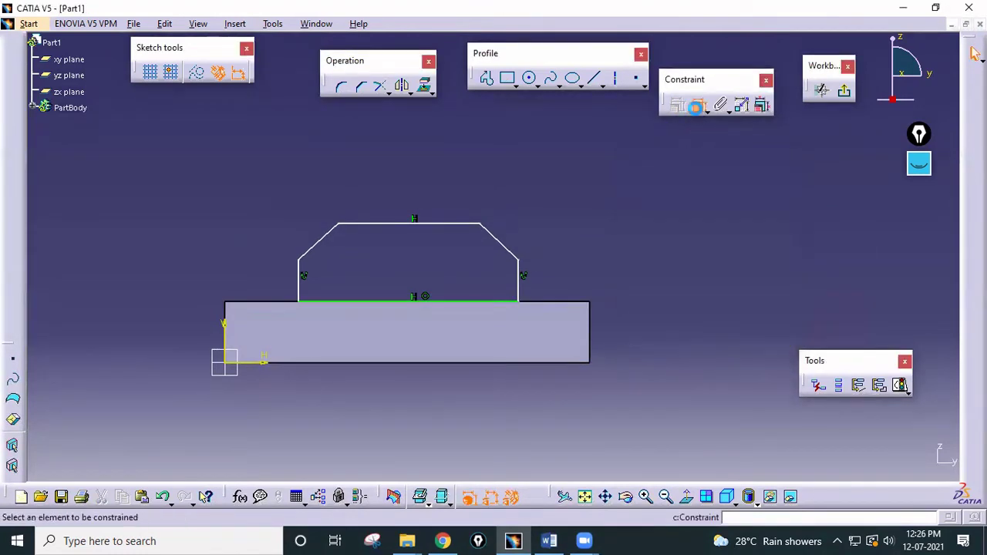
{"action": "left_click", "coordinate": [432, 300]}
{"action": "left_click", "coordinate": [419, 402]}
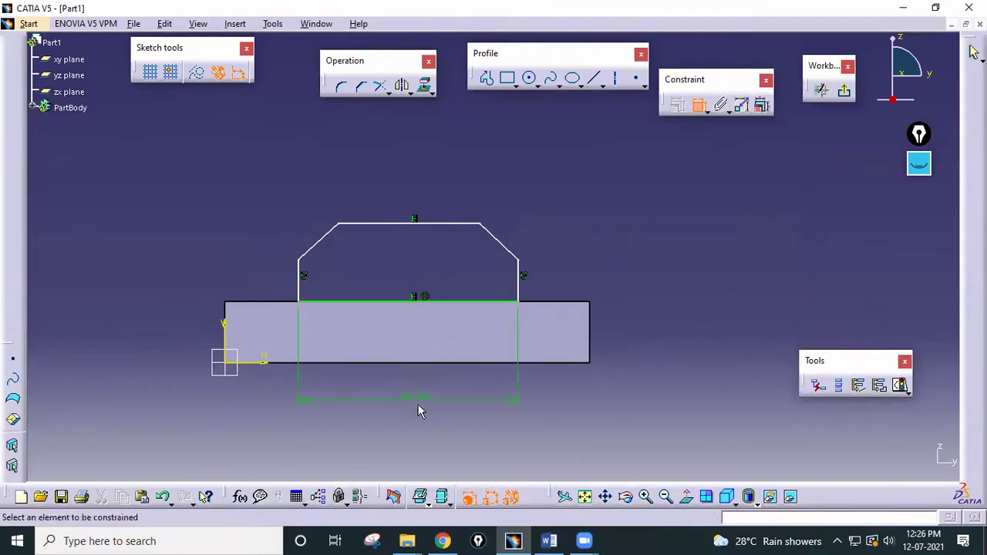
{"action": "left_click", "coordinate": [547, 540]}
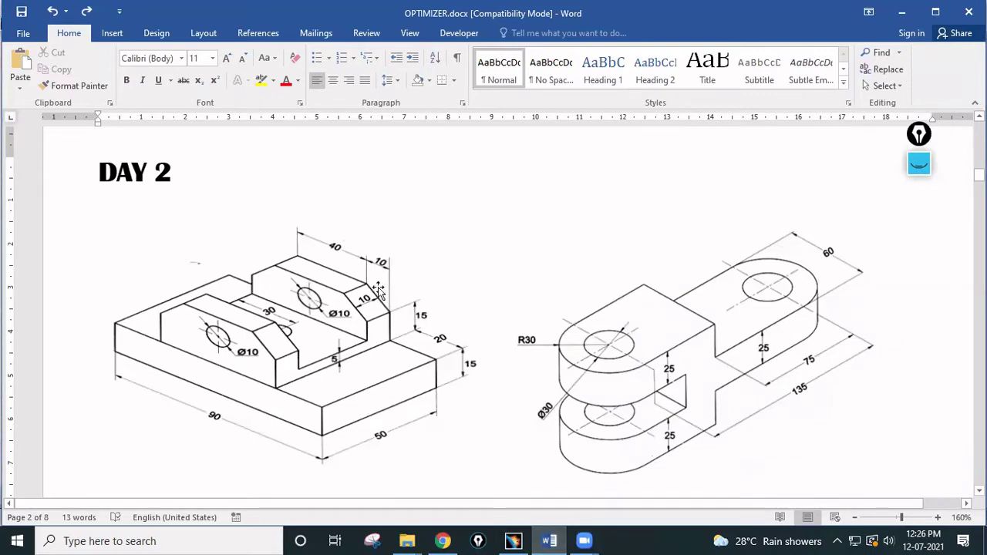
{"action": "left_click", "coordinate": [549, 537]}
{"action": "double_click", "coordinate": [424, 402]}
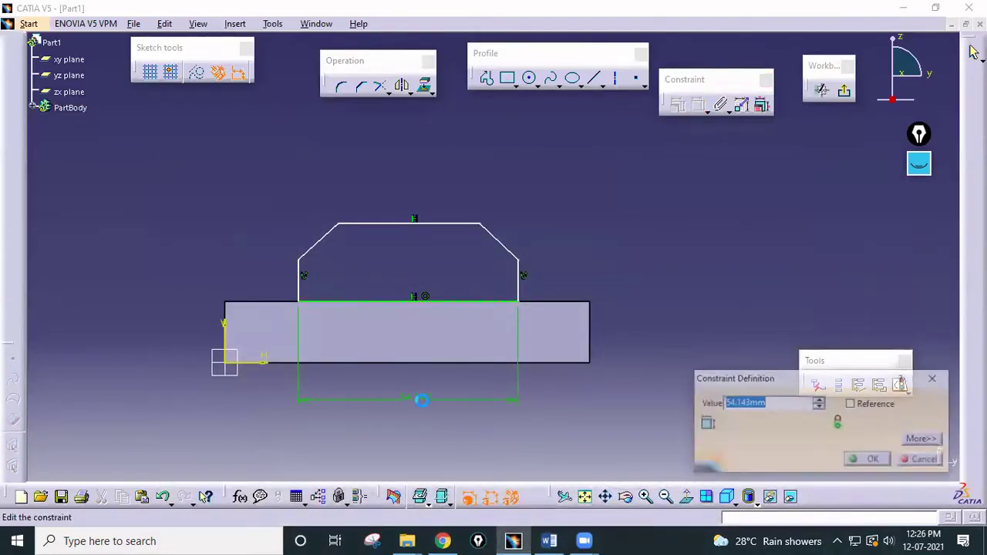
{"action": "type", "text": "60"}
{"action": "key", "text": "Return"}
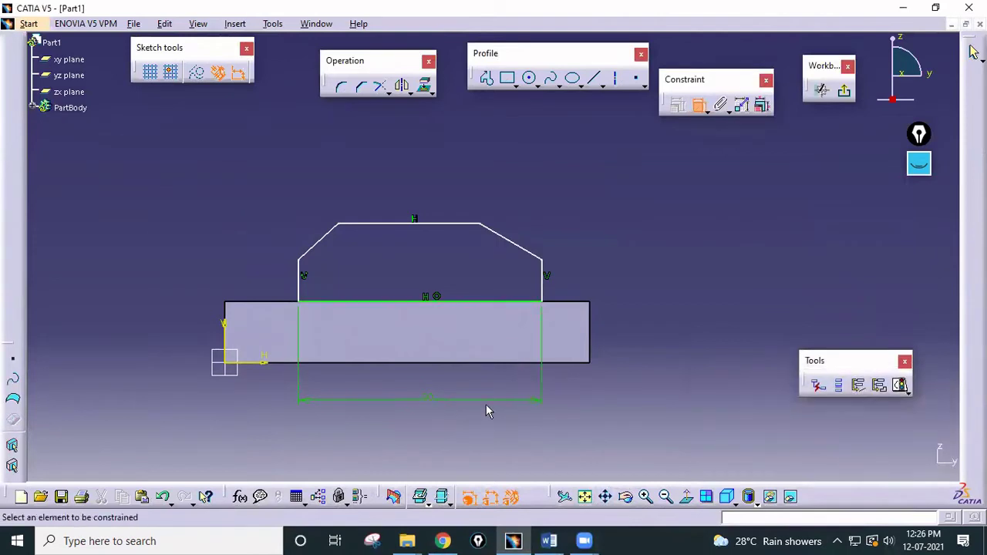
Step: Dimension the distance between the base's right edge and the profile's right vertical line and set it to 15 mm
{"action": "left_click", "coordinate": [590, 339]}
{"action": "left_click", "coordinate": [543, 288]}
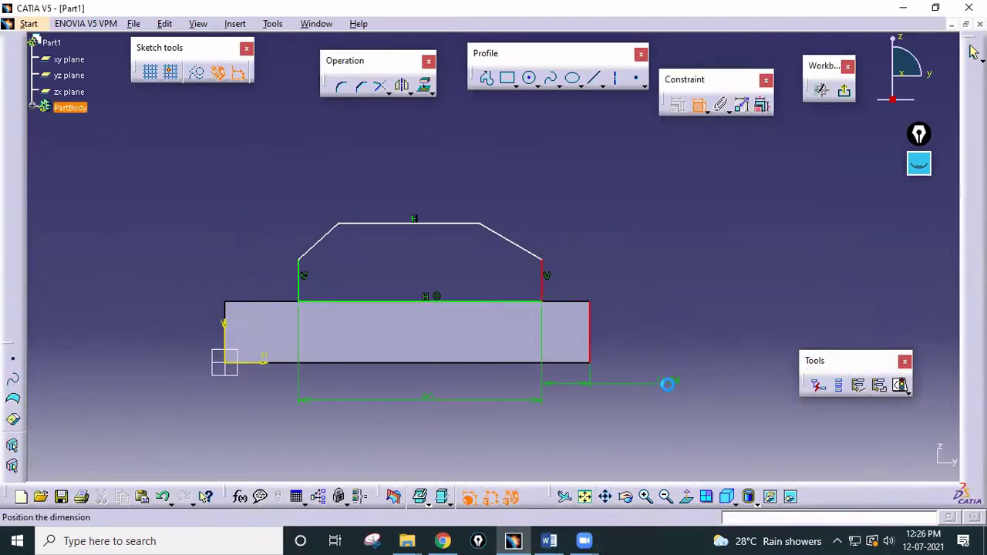
{"action": "left_click", "coordinate": [669, 382]}
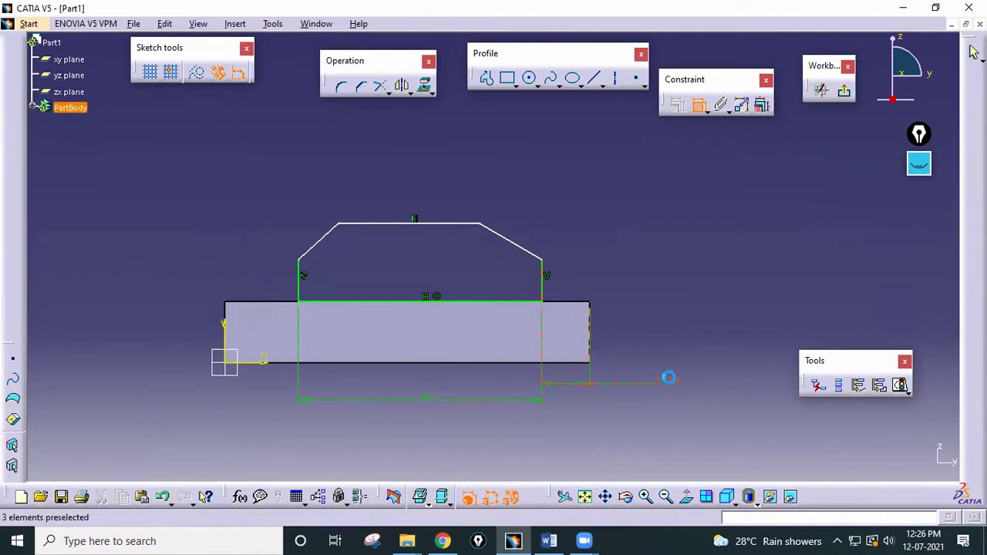
{"action": "double_click", "coordinate": [669, 383]}
{"action": "type", "text": "18"}
{"action": "key", "text": "Return"}
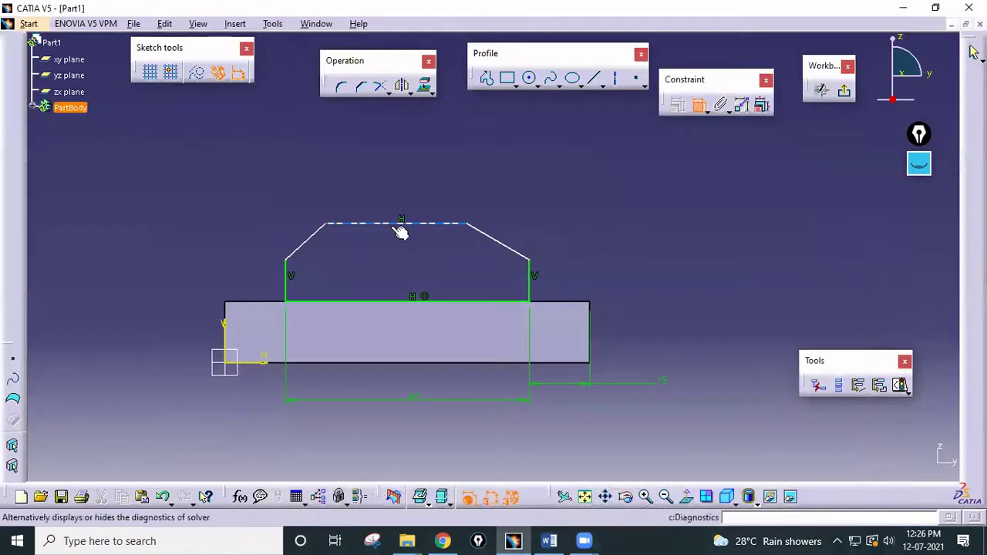
Step: Dimension the profile's top line and set its length to 40 mm
{"action": "left_click", "coordinate": [401, 224]}
{"action": "left_click", "coordinate": [407, 168]}
{"action": "double_click", "coordinate": [409, 170]}
{"action": "type", "text": "40"}
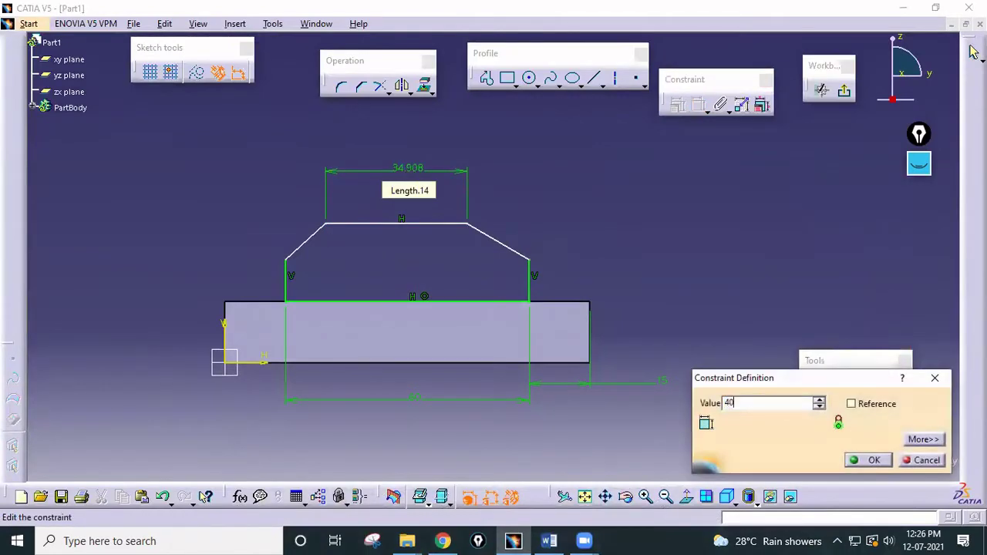
{"action": "key", "text": "Return"}
Step: Check the upright's height in the Word reference drawing, then dimension the profile's right vertical line and set it to 15 mm
{"action": "left_click", "coordinate": [550, 540]}
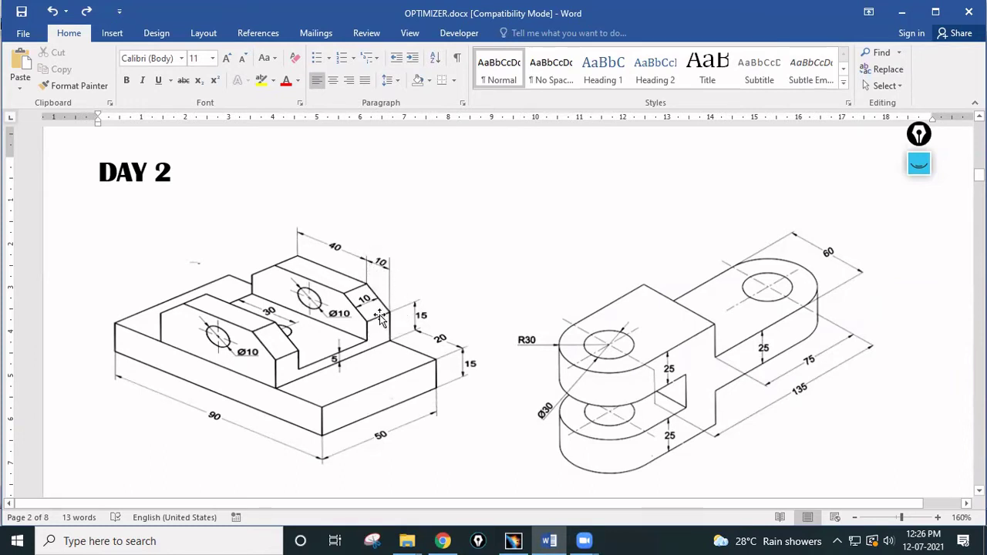
{"action": "left_click", "coordinate": [512, 540]}
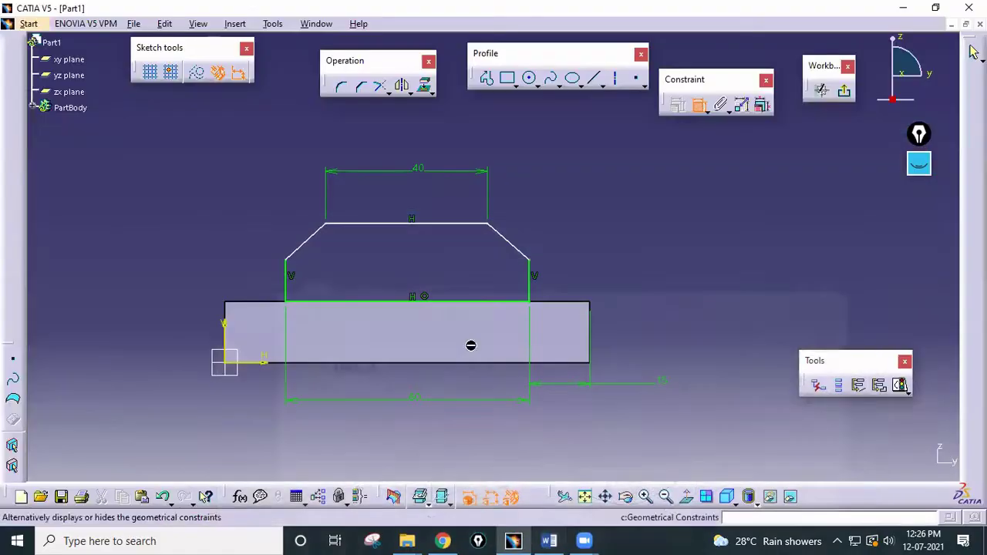
{"action": "left_click", "coordinate": [532, 278]}
{"action": "double_click", "coordinate": [652, 284]}
{"action": "type", "text": "15"}
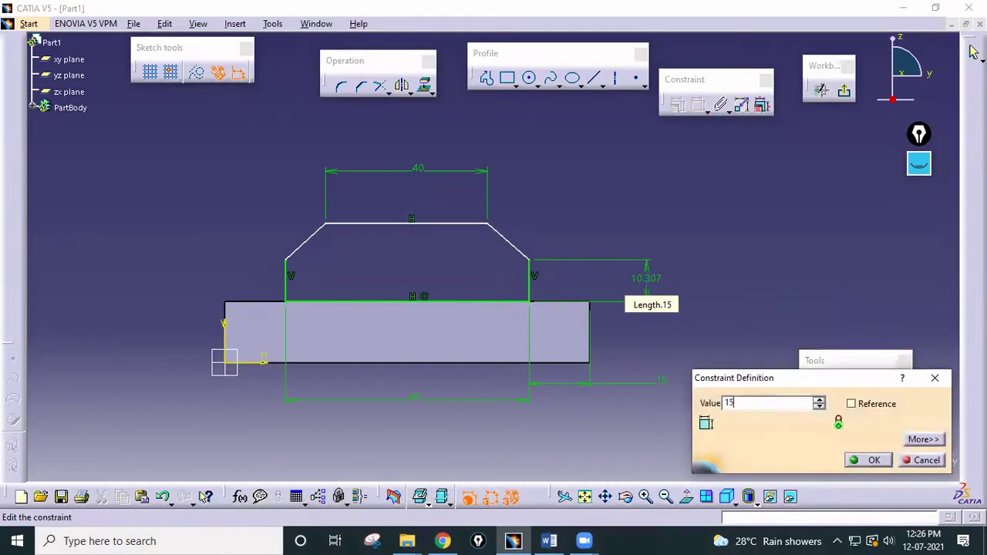
{"action": "key", "text": "Return"}
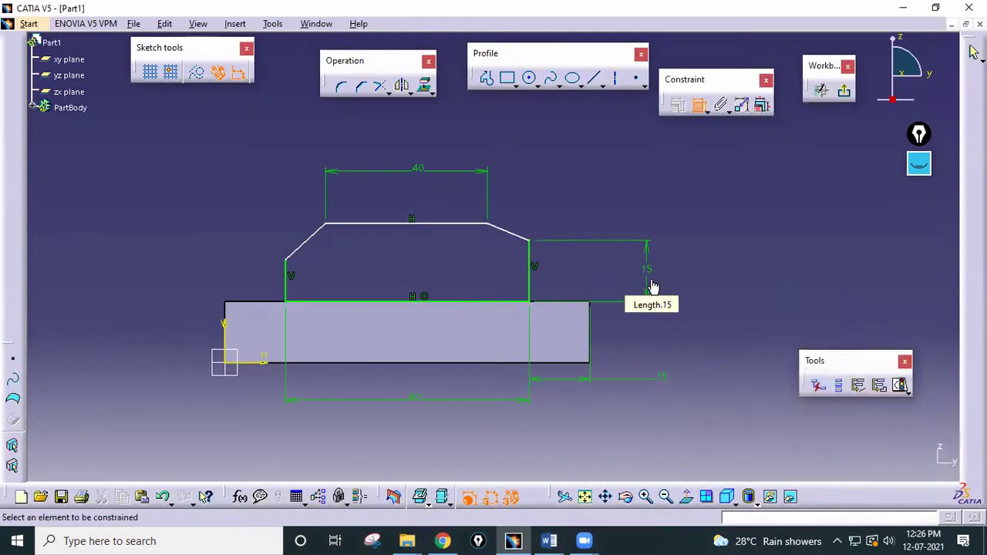
Step: Dimension the horizontal distance between the right sloped line's endpoints and set it to 10 mm
{"action": "left_click", "coordinate": [538, 247]}
{"action": "left_click", "coordinate": [497, 229]}
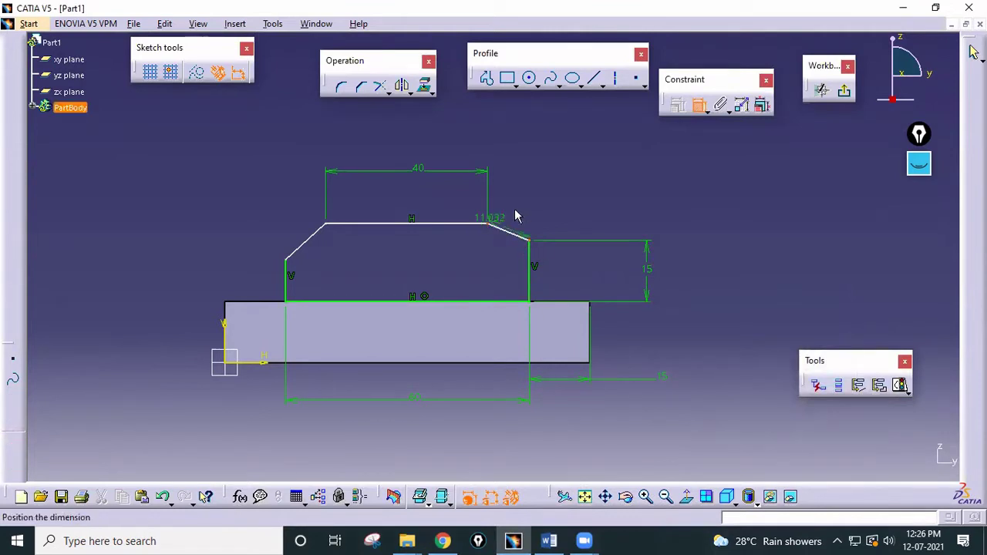
{"action": "right_click", "coordinate": [558, 175]}
{"action": "left_click", "coordinate": [613, 219]}
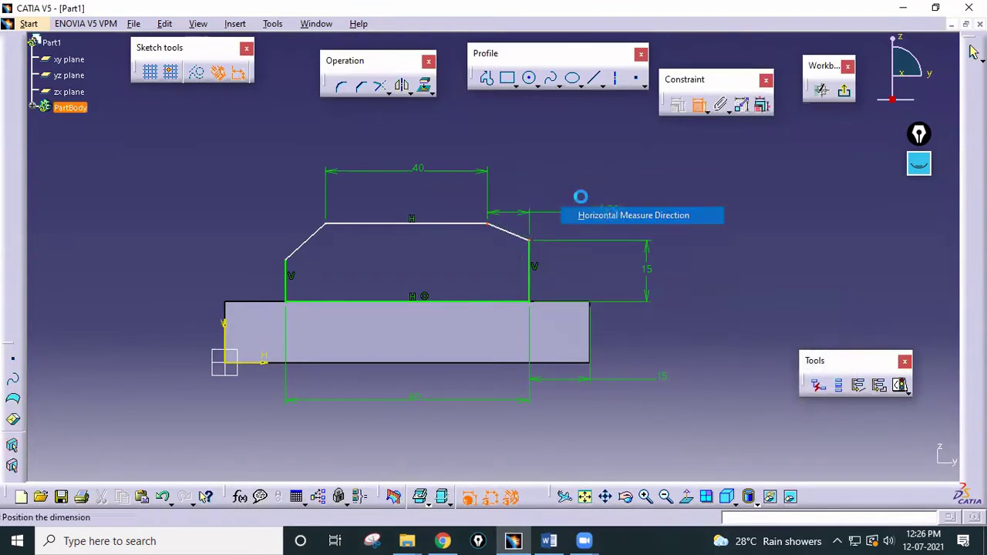
{"action": "left_click", "coordinate": [520, 161]}
{"action": "double_click", "coordinate": [516, 159]}
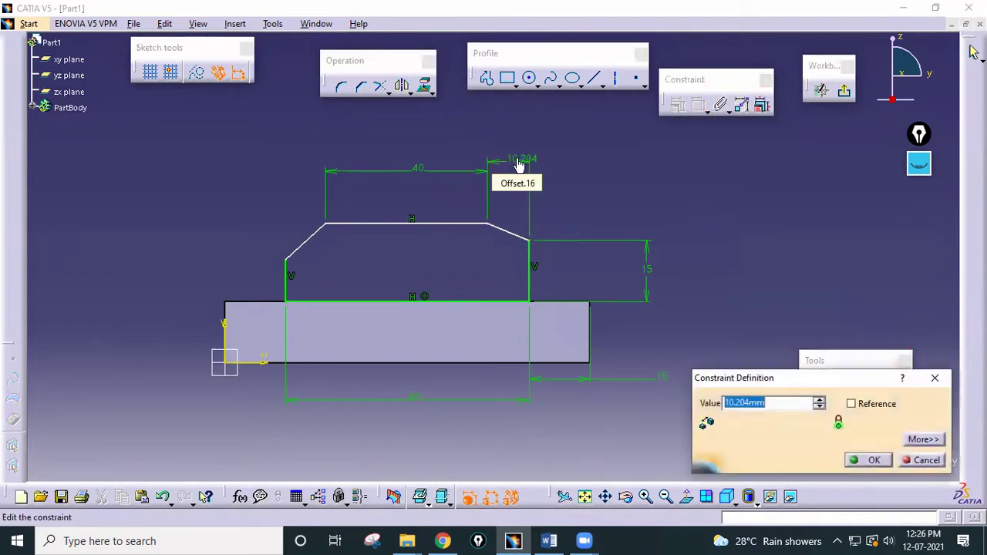
{"action": "type", "text": "10"}
{"action": "key", "text": "Return"}
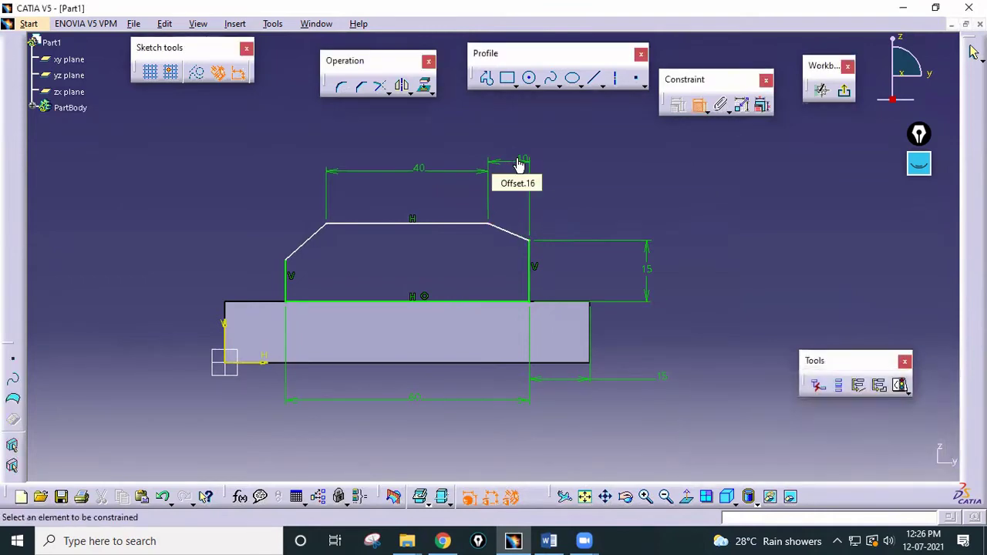
Step: Dimension the profile's left vertical line and set it to 15 mm
{"action": "left_click", "coordinate": [287, 277]}
{"action": "double_click", "coordinate": [206, 274]}
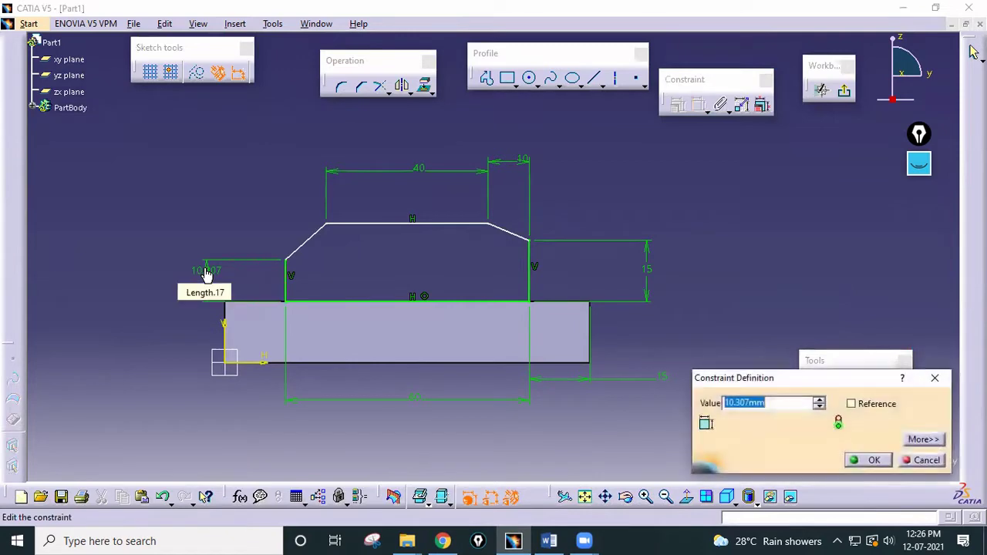
{"action": "key", "text": "Return"}
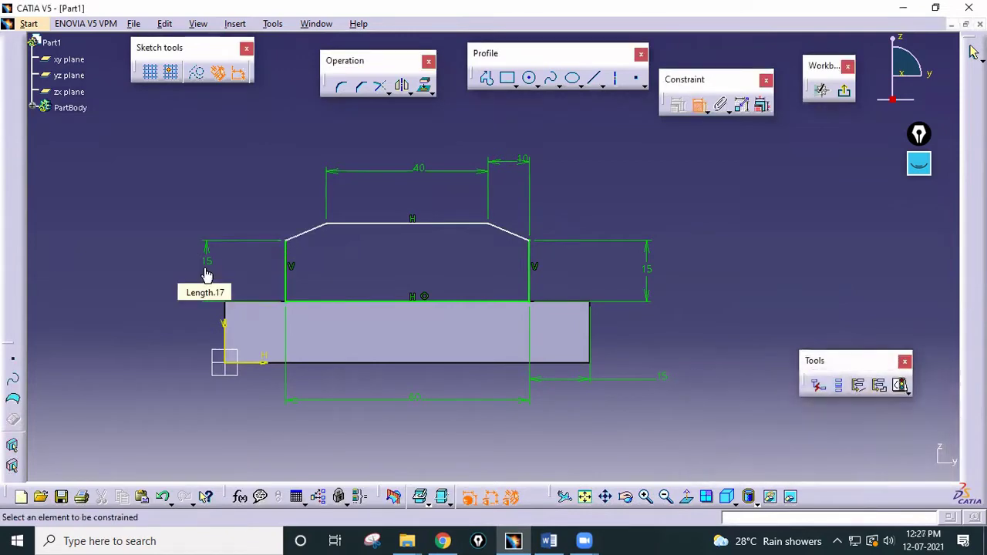
Step: Try to add a horizontal dimension between the left sloped line's endpoints
{"action": "left_click", "coordinate": [294, 243]}
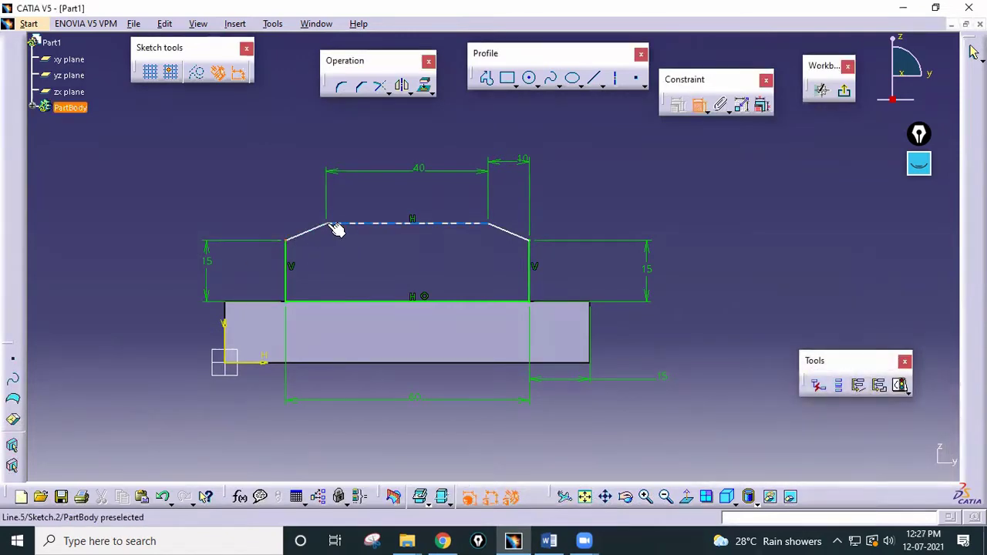
{"action": "left_click", "coordinate": [336, 225]}
{"action": "right_click", "coordinate": [263, 182]}
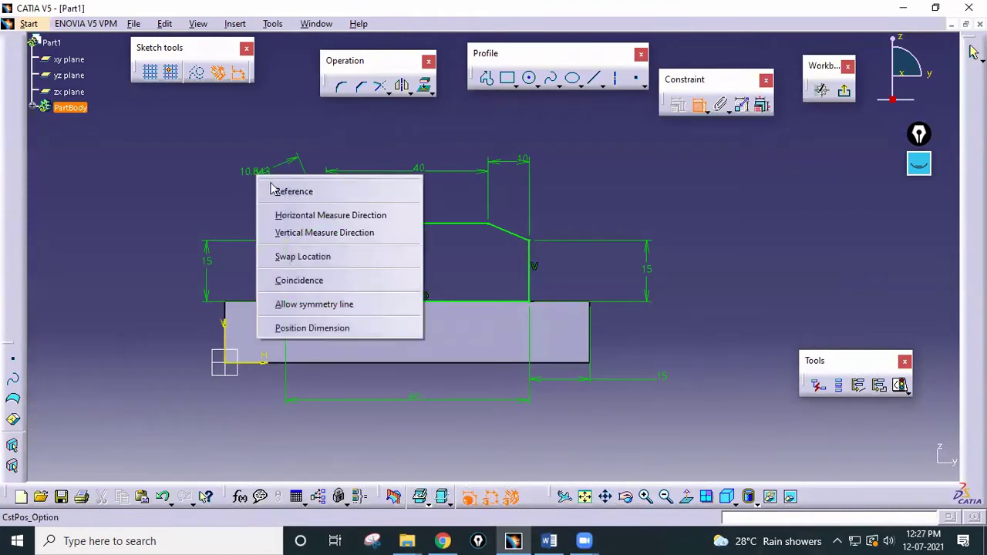
{"action": "left_click", "coordinate": [313, 218]}
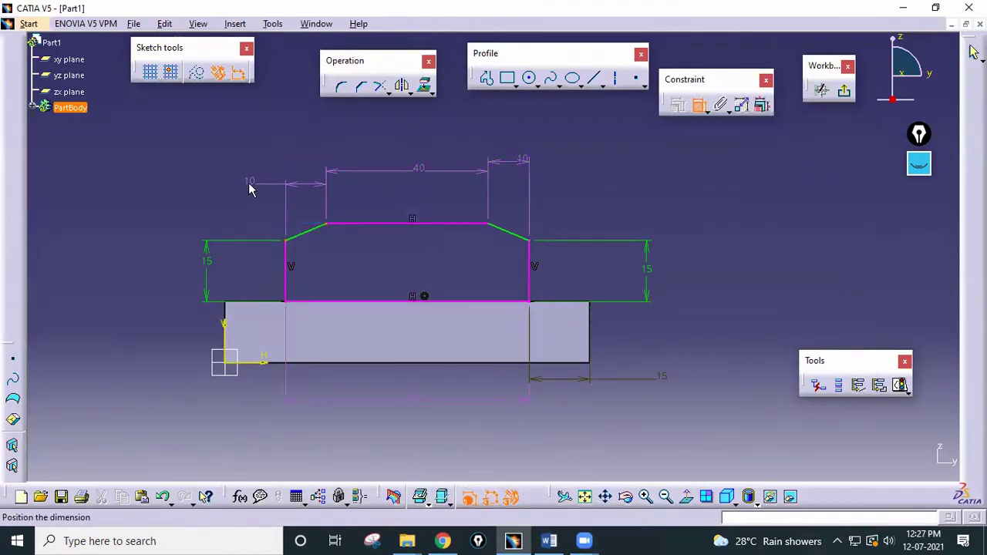
{"action": "left_click", "coordinate": [248, 185]}
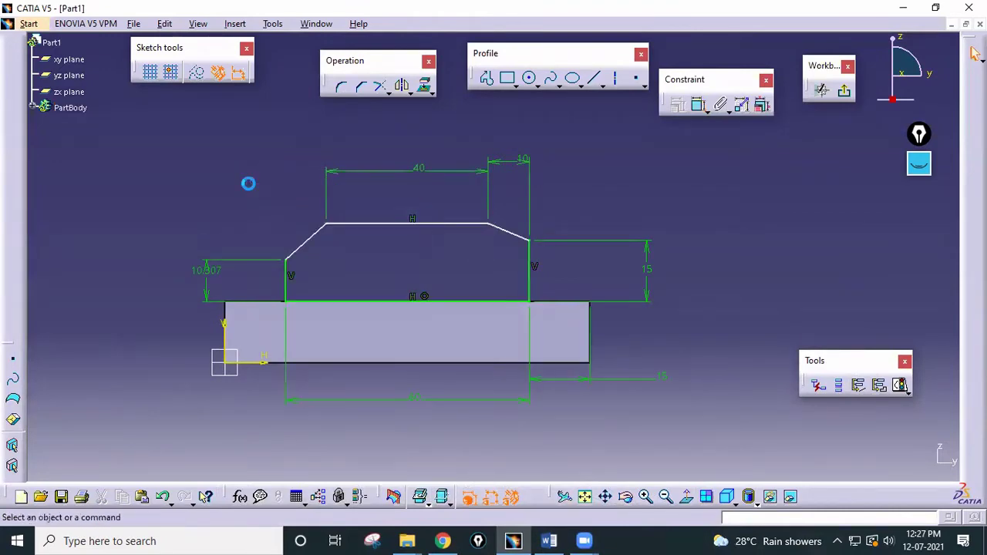
Step: Set the profile's left vertical line to 15 mm and check the upright's overall height in the Word reference drawing
{"action": "double_click", "coordinate": [205, 272]}
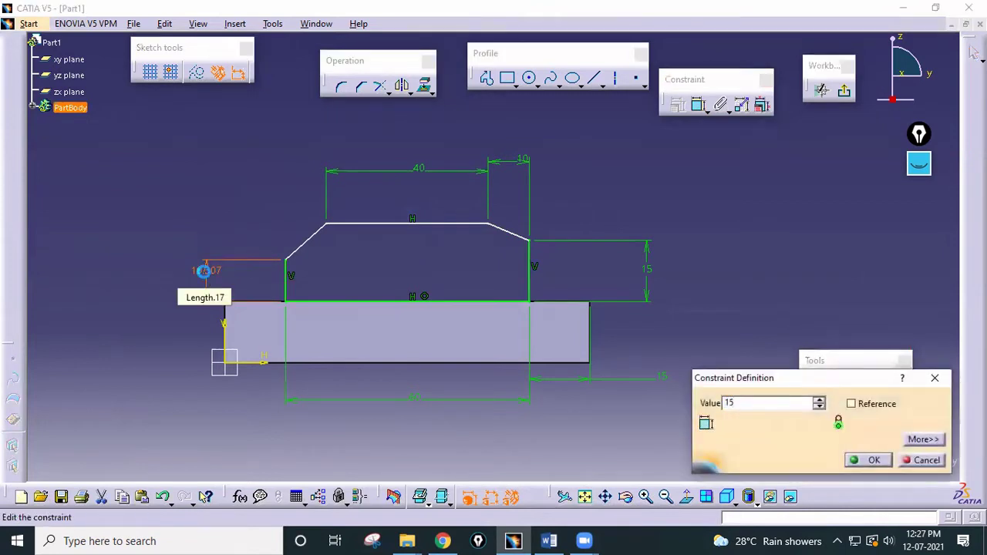
{"action": "key", "text": "Return"}
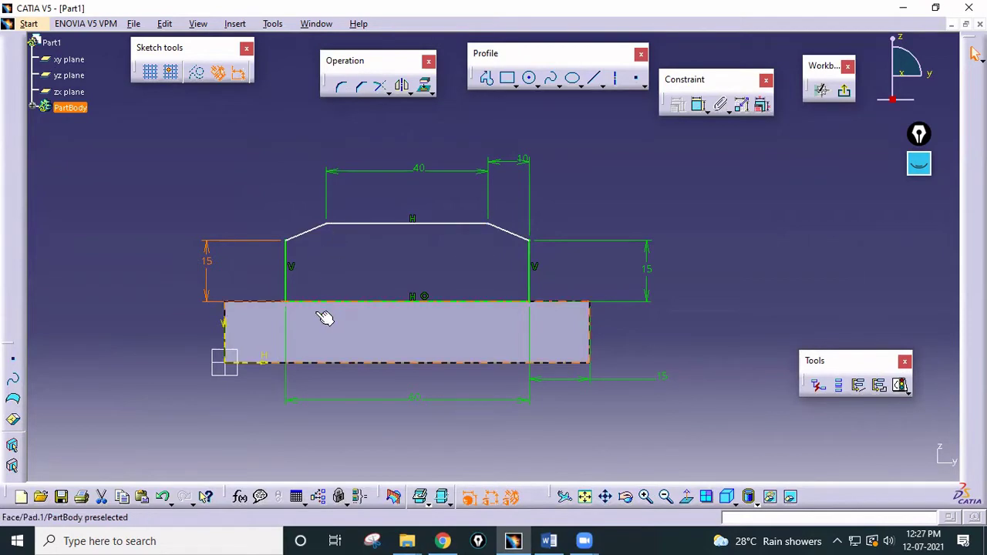
{"action": "left_click", "coordinate": [546, 540]}
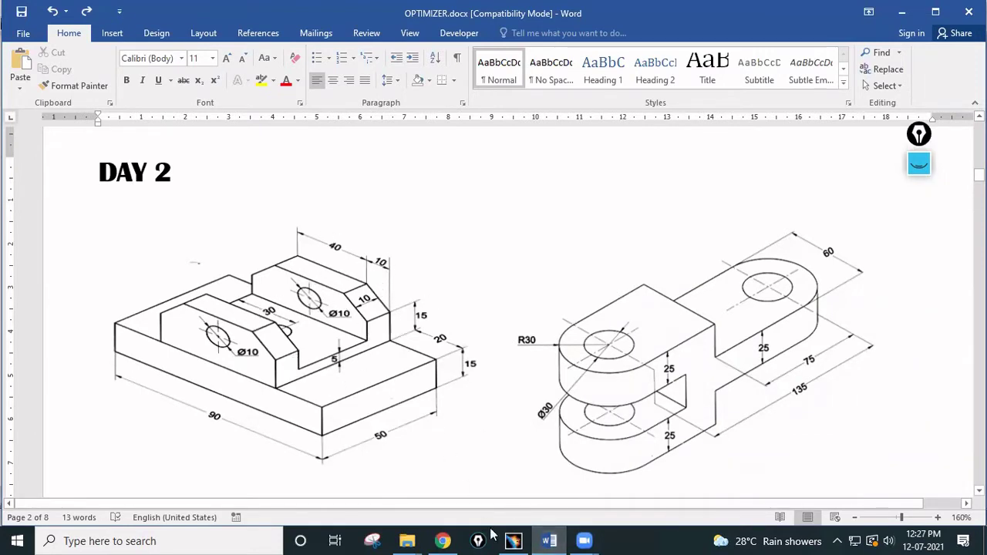
{"action": "left_click", "coordinate": [513, 541]}
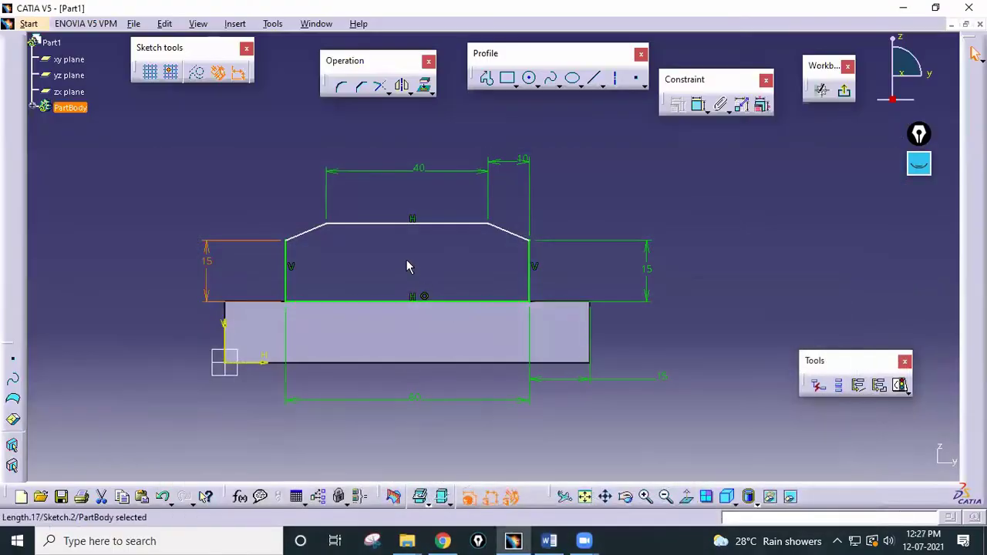
Step: Dimension the vertical distance between the profile's upper and lower horizontal lines and set it to 25 mm
{"action": "left_click", "coordinate": [364, 290]}
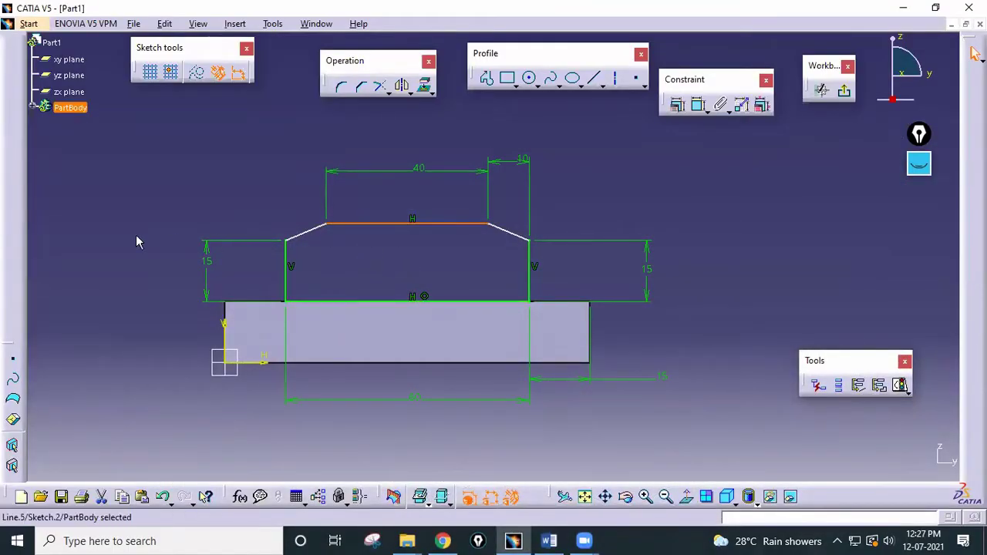
{"action": "left_click", "coordinate": [686, 167]}
{"action": "left_click", "coordinate": [698, 105]}
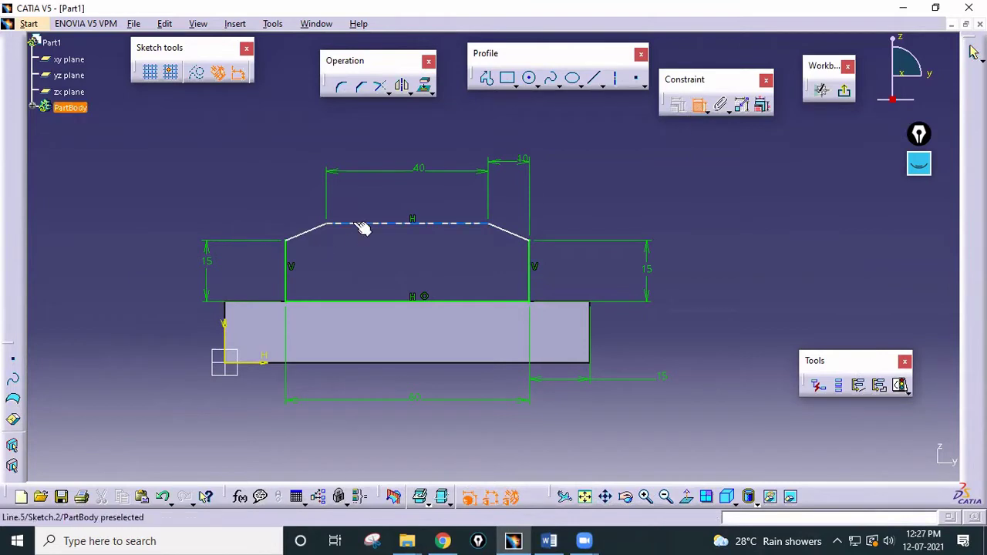
{"action": "left_click", "coordinate": [358, 225]}
{"action": "left_click", "coordinate": [347, 301]}
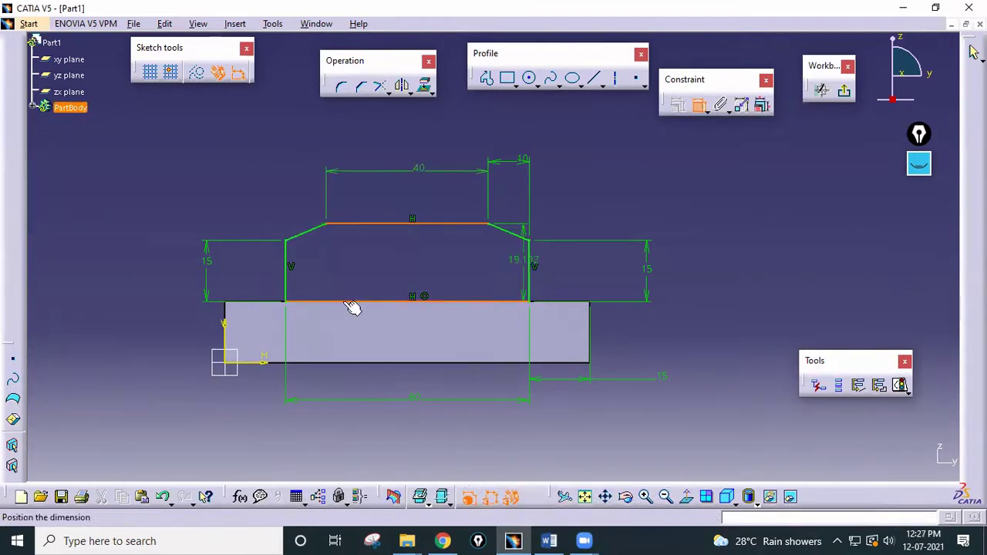
{"action": "left_click", "coordinate": [100, 269]}
{"action": "double_click", "coordinate": [112, 274]}
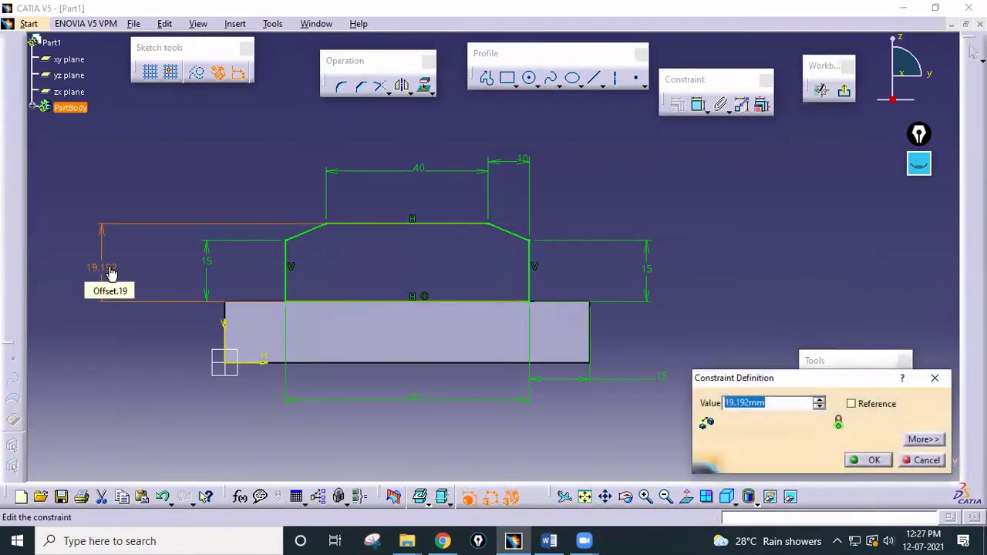
{"action": "type", "text": "2"}
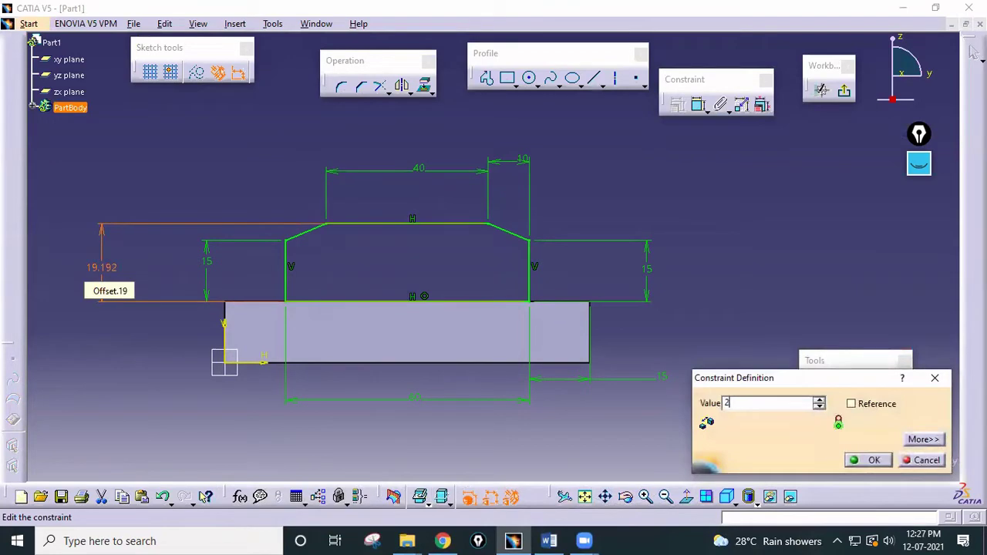
{"action": "type", "text": "5mm"}
{"action": "key", "text": "Return"}
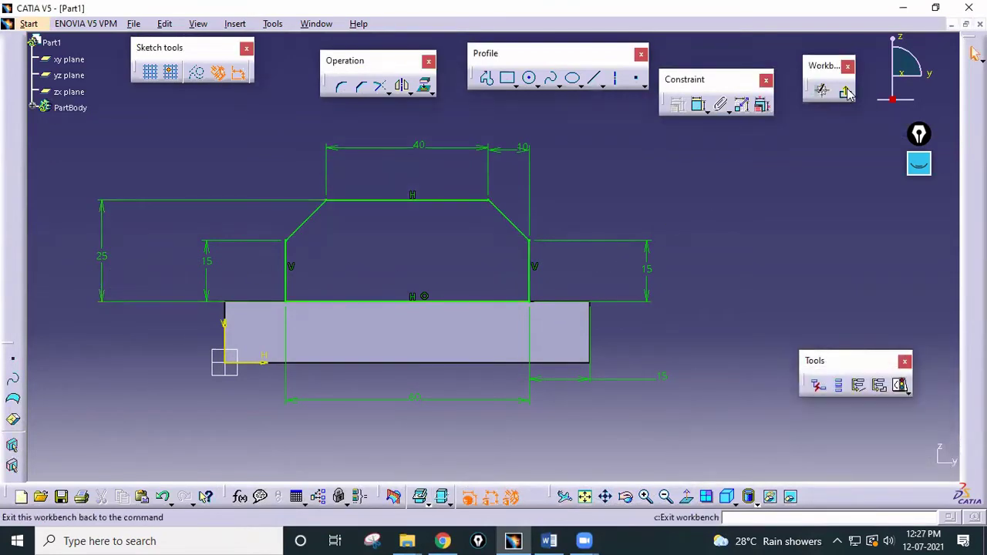
Step: Finish the sketch and pad the chamfered profile 50 mm in the reversed direction so it extends across the base
{"action": "left_click", "coordinate": [845, 93]}
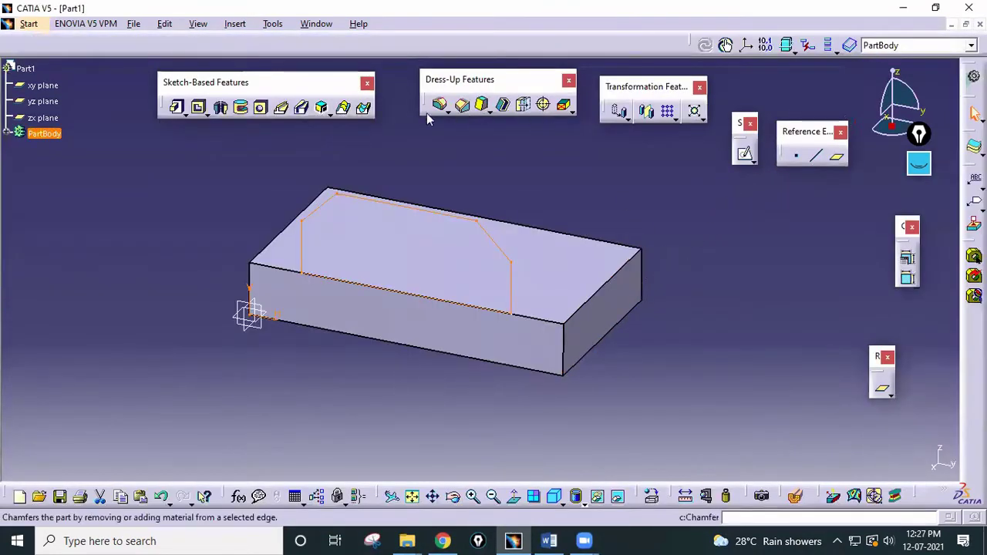
{"action": "left_click", "coordinate": [177, 107]}
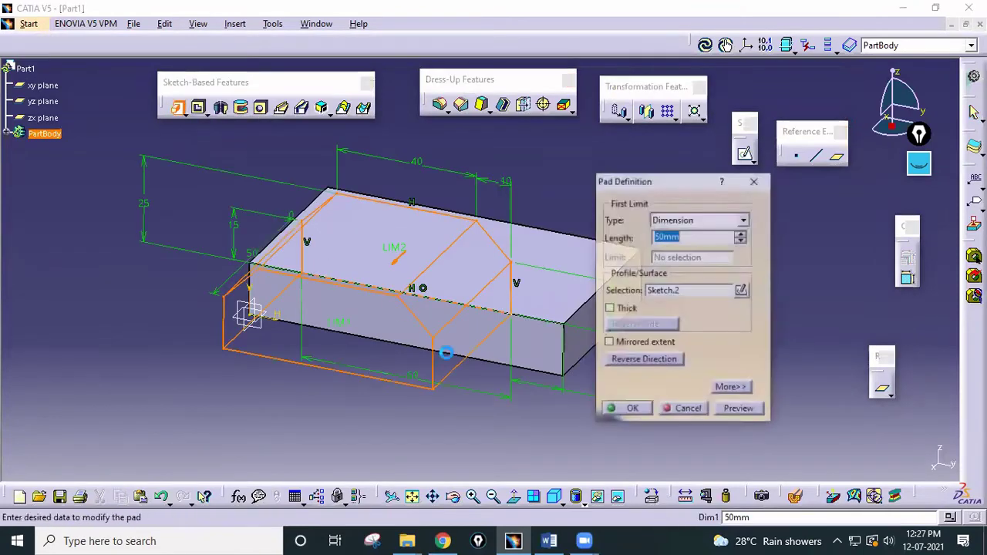
{"action": "middle_click_drag", "start_coordinate": [446, 352], "coordinate": [135, 352]}
{"action": "left_click", "coordinate": [643, 360]}
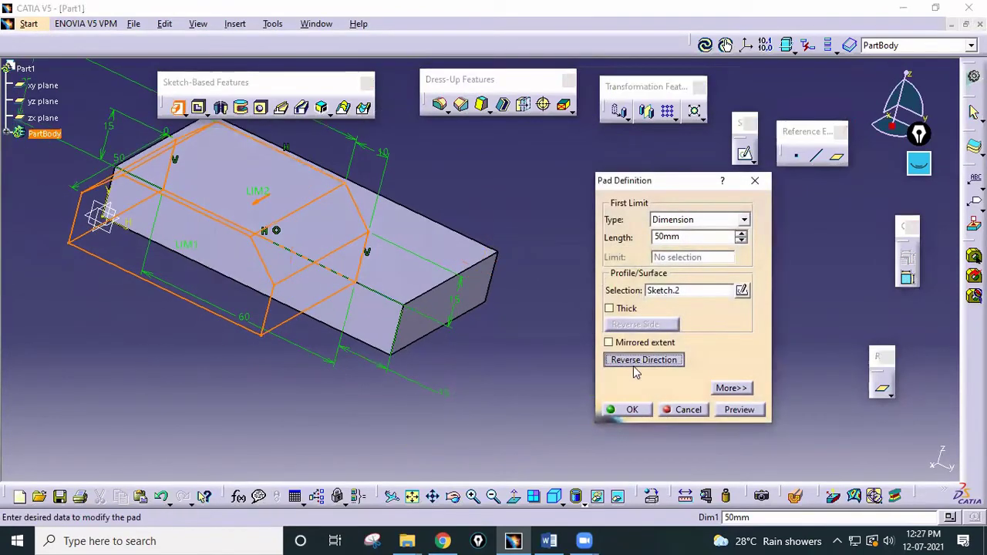
{"action": "middle_click_drag", "start_coordinate": [502, 329], "coordinate": [397, 276]}
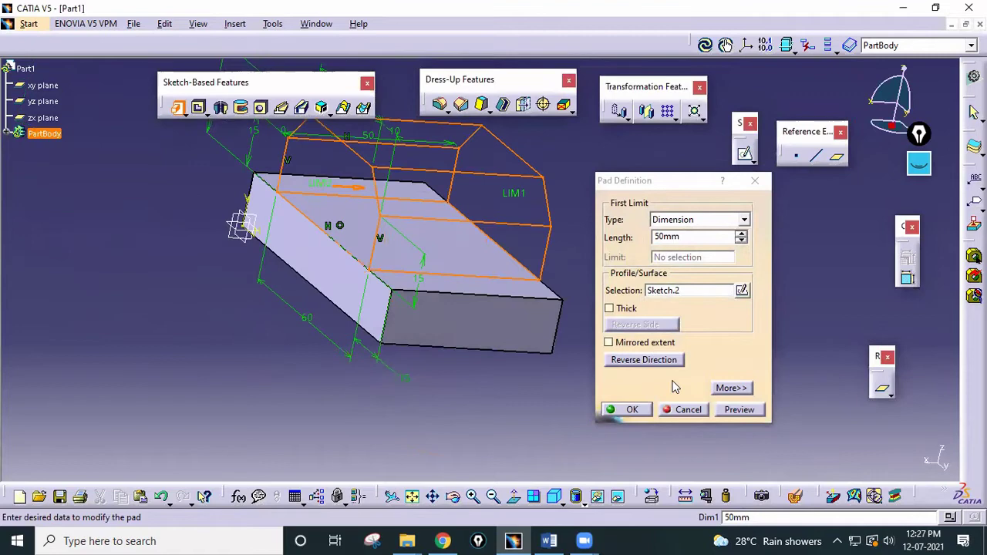
{"action": "left_click", "coordinate": [632, 410]}
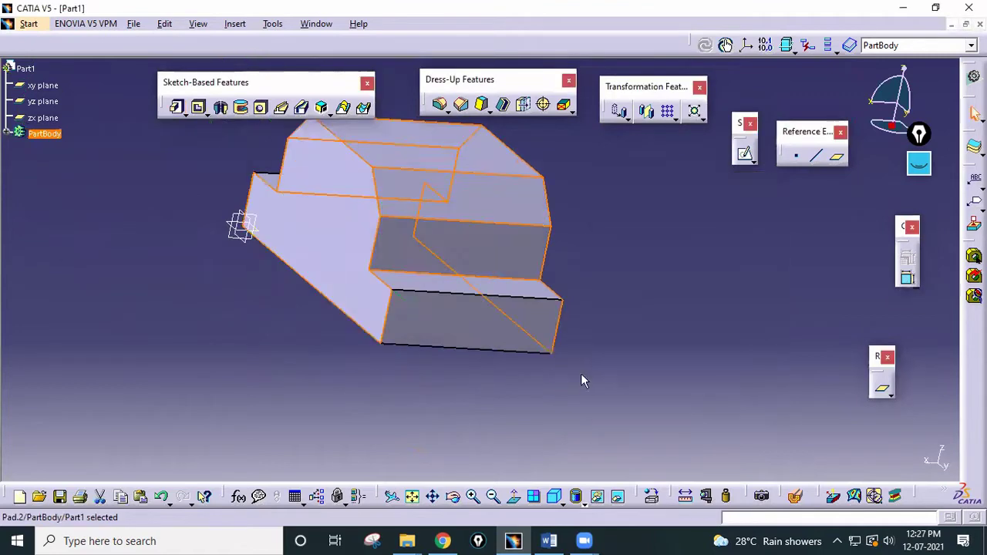
Step: Reopen the upright's sketch, check the hole in the Word reference drawing, and draw a circle near the middle of the profile
{"action": "left_click", "coordinate": [7, 133]}
{"action": "double_click", "coordinate": [65, 199]}
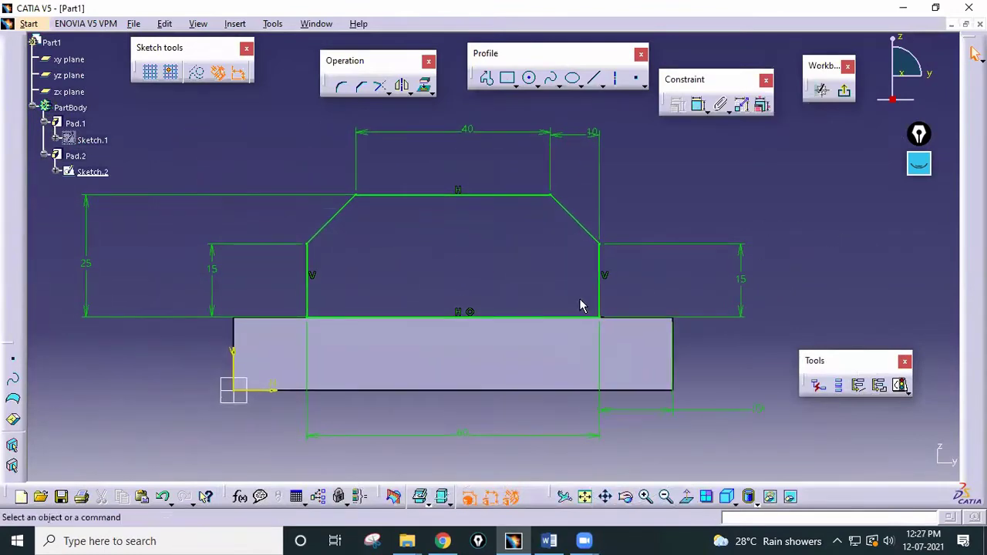
{"action": "left_click", "coordinate": [549, 541]}
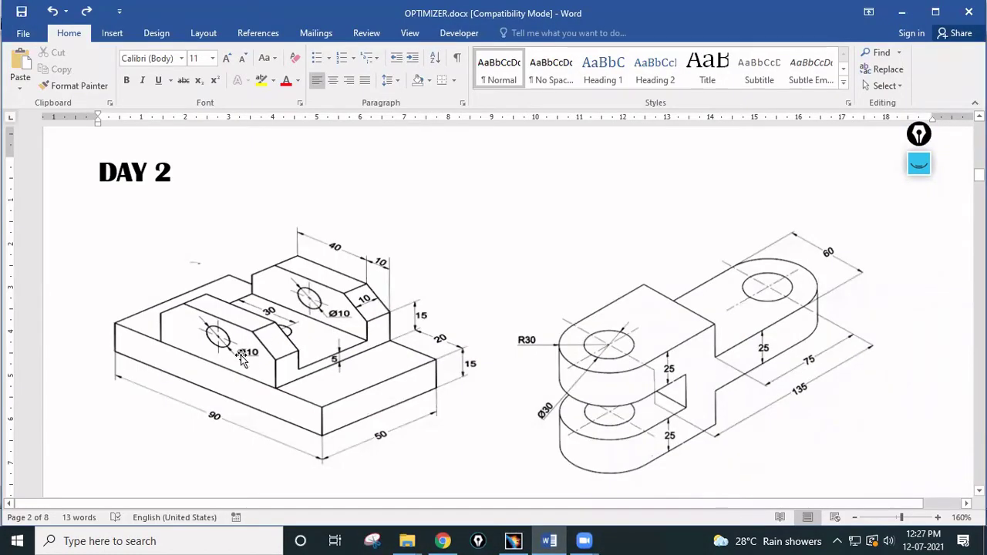
{"action": "left_click", "coordinate": [513, 541]}
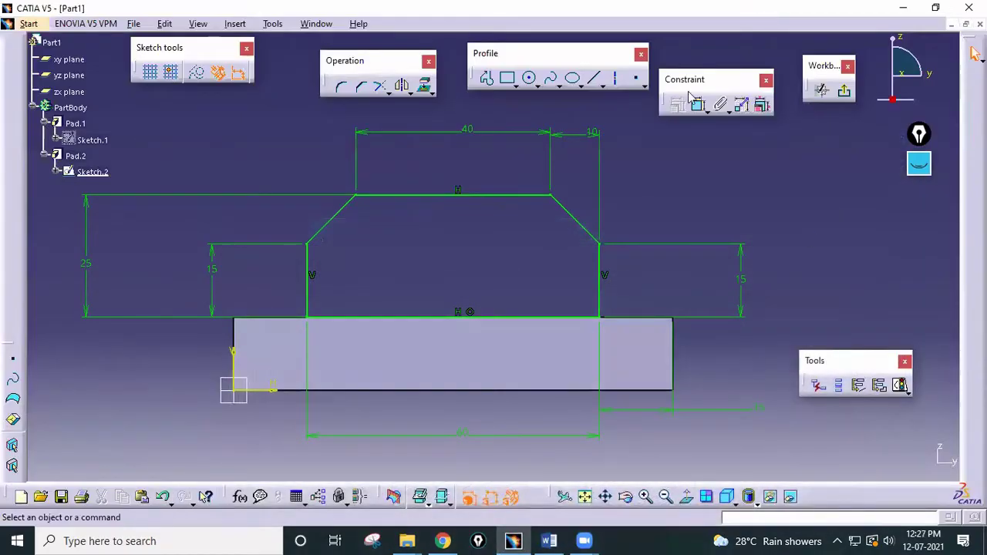
{"action": "left_click", "coordinate": [529, 78]}
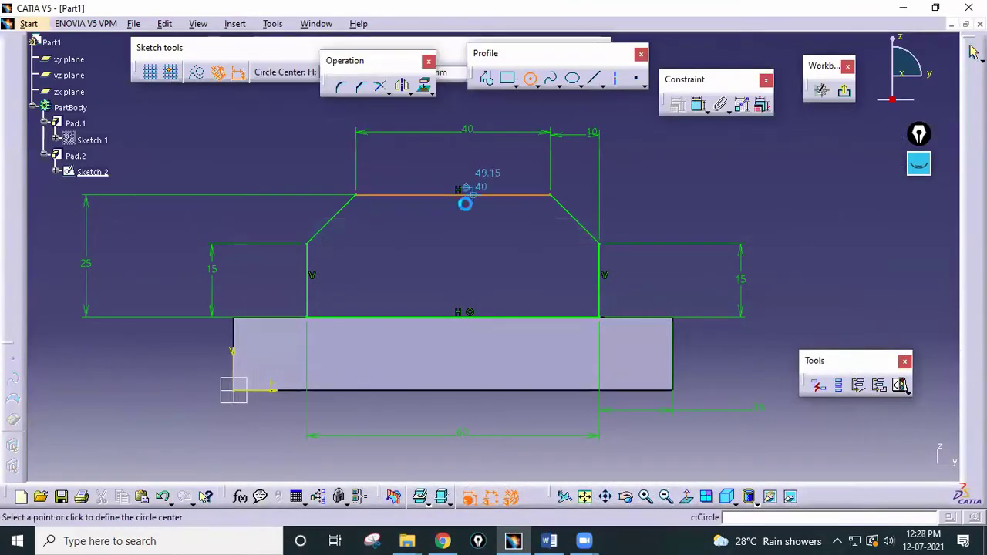
{"action": "left_click", "coordinate": [448, 262]}
{"action": "left_click", "coordinate": [473, 282]}
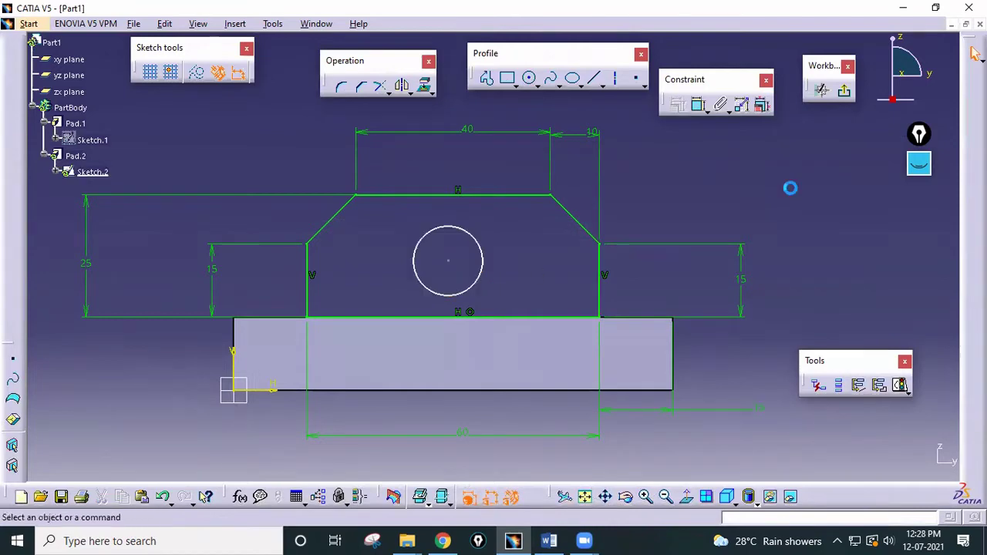
Step: Dimension the vertical distance from the circle's centre to the profile's upper line and set it to 10 mm
{"action": "left_click", "coordinate": [700, 108]}
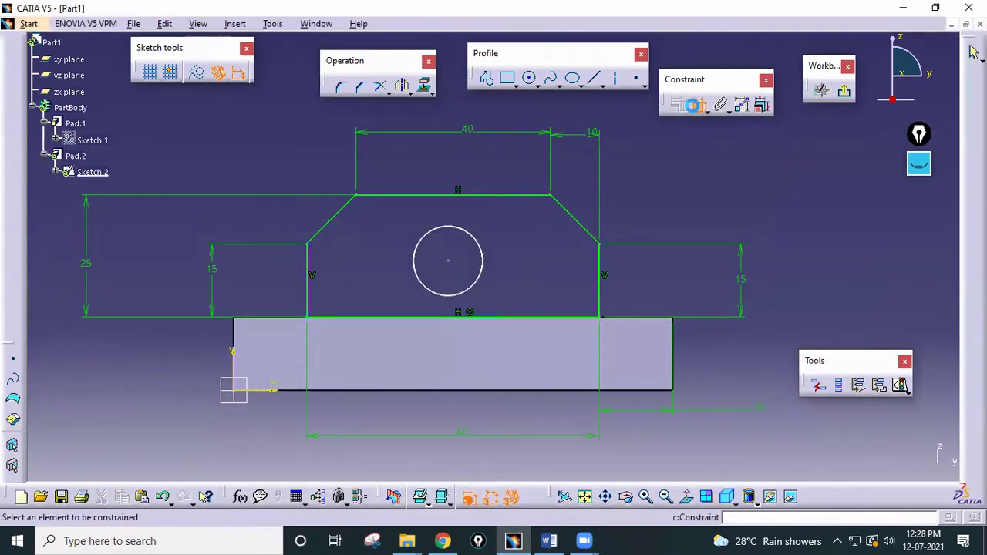
{"action": "left_click", "coordinate": [456, 263]}
{"action": "left_click", "coordinate": [519, 196]}
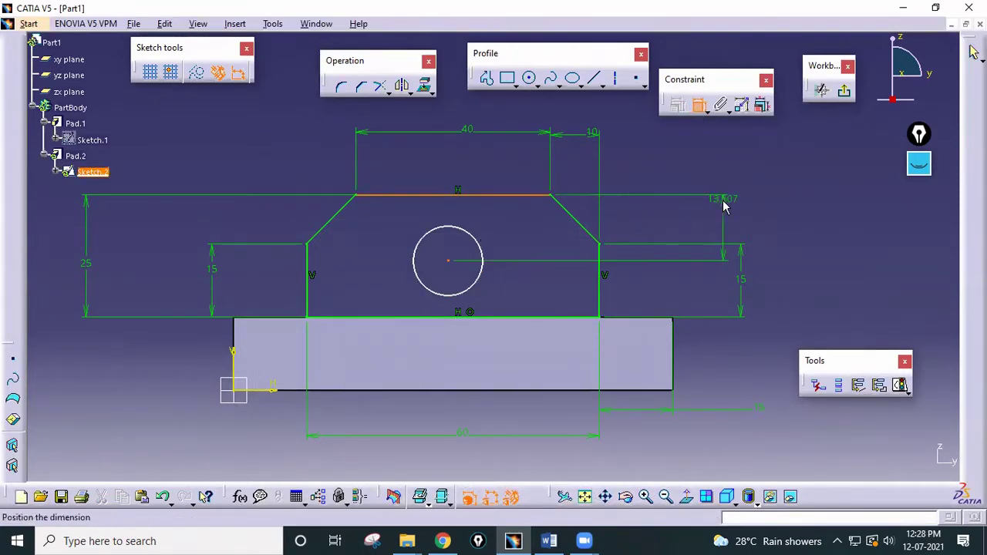
{"action": "double_click", "coordinate": [725, 191]}
{"action": "type", "text": "10mm"}
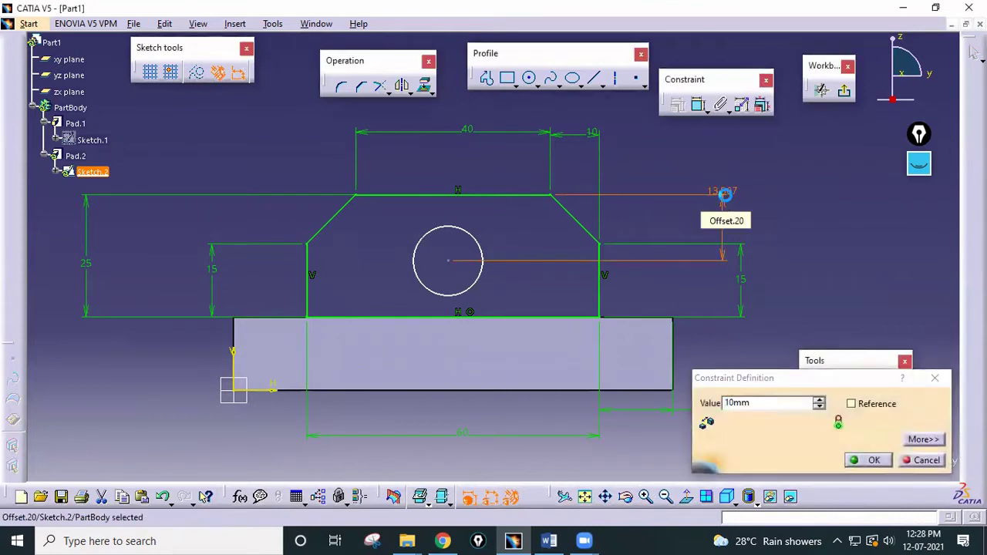
{"action": "key", "text": "Return"}
Step: Dimension the circle's diameter and set it to 10 mm
{"action": "left_click", "coordinate": [481, 263]}
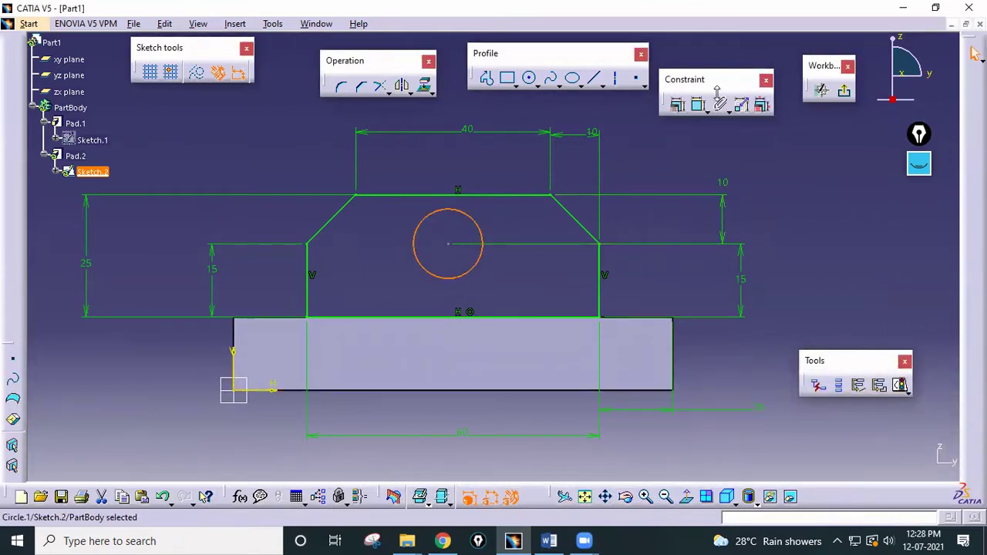
{"action": "left_click", "coordinate": [697, 104]}
{"action": "left_click", "coordinate": [526, 264]}
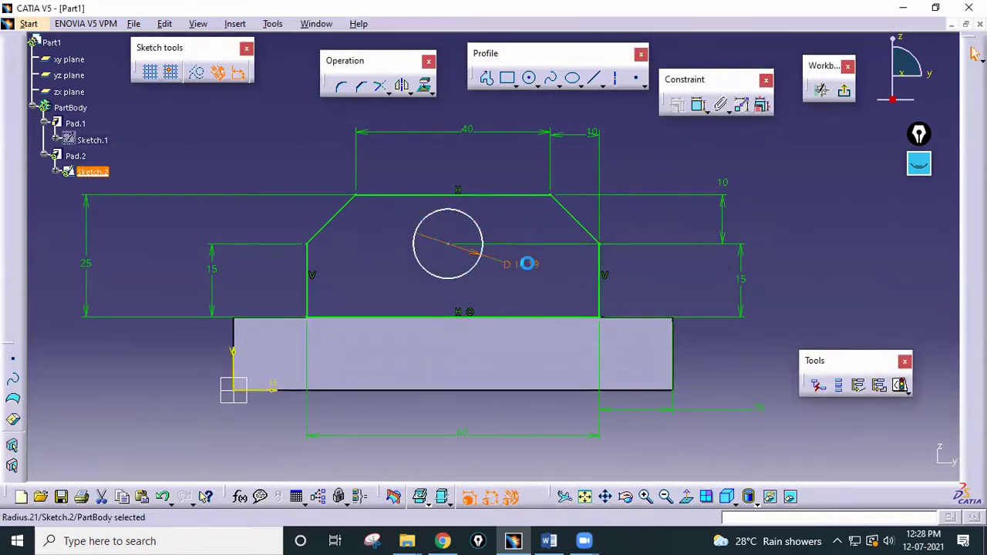
{"action": "double_click", "coordinate": [527, 263]}
{"action": "type", "text": "10"}
{"action": "key", "text": "Return"}
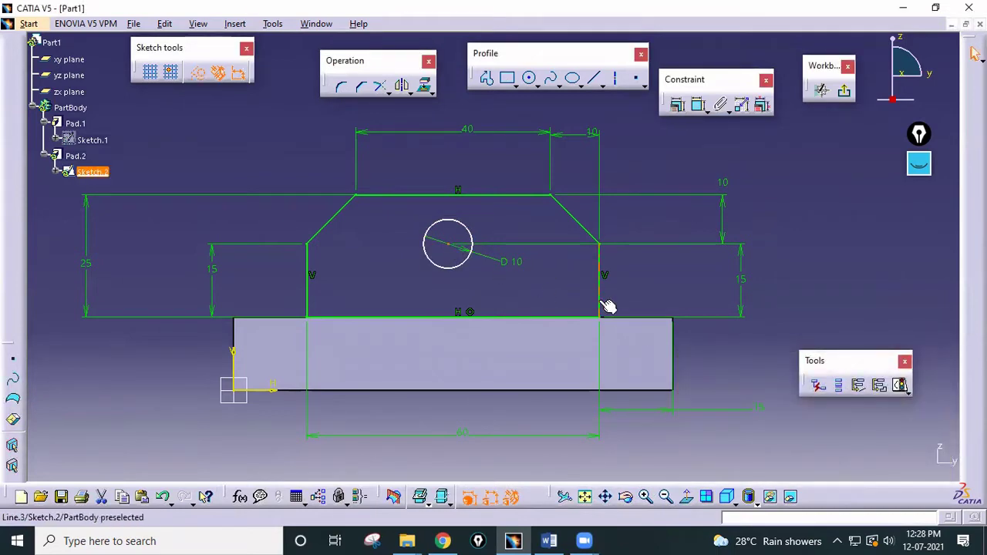
Step: Dimension the horizontal distance from the circle's centre to the profile's right vertical line and set it to 30 mm
{"action": "left_click", "coordinate": [697, 106]}
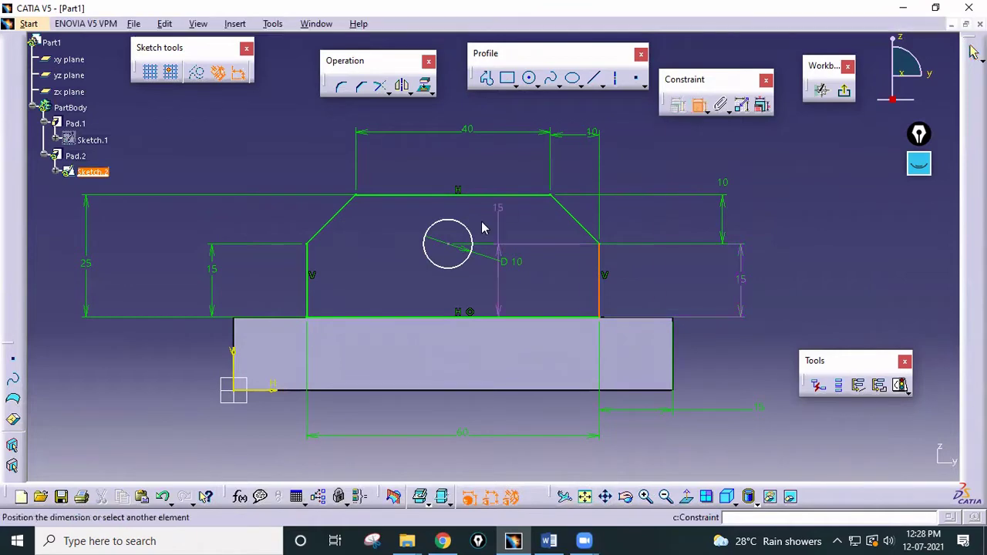
{"action": "left_click", "coordinate": [458, 248]}
{"action": "left_click", "coordinate": [498, 404]}
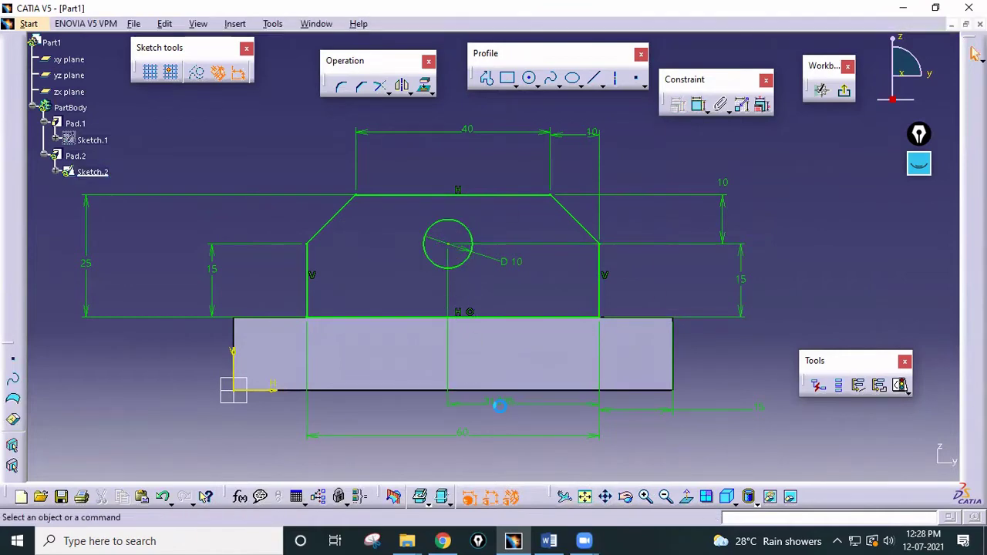
{"action": "double_click", "coordinate": [504, 402]}
{"action": "type", "text": "30"}
{"action": "key", "text": "Return"}
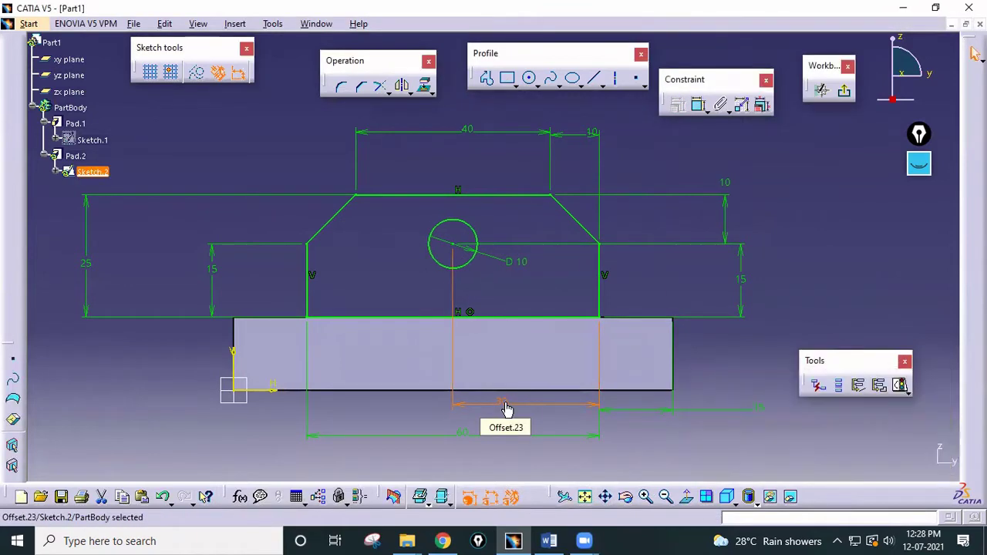
Step: Finish the sketch to cut the hole through the upright, and start a new sketch on the upright's vertical end face
{"action": "left_click", "coordinate": [847, 93]}
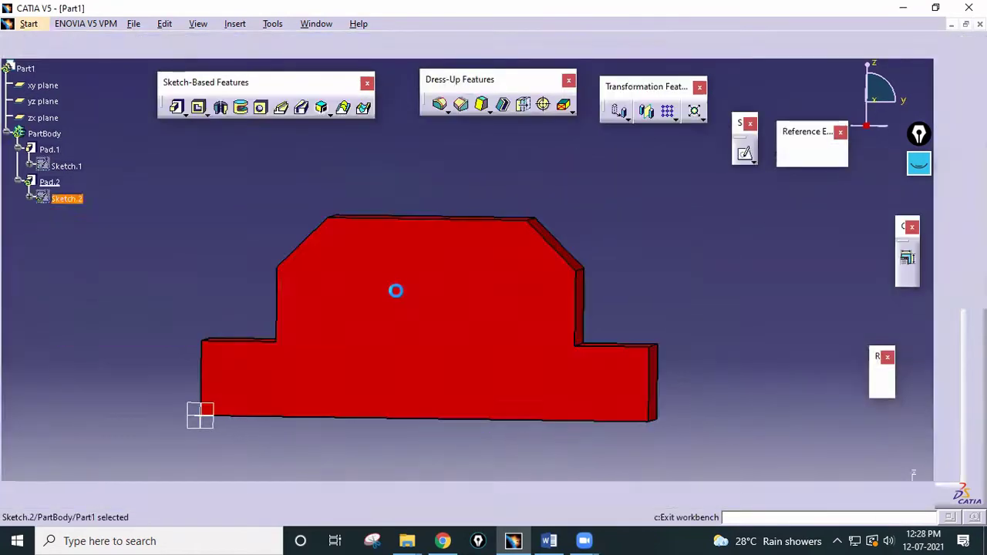
{"action": "mouse_move", "coordinate": [396, 288]}
{"action": "middle_mouse_down"}
{"action": "mouse_move", "coordinate": [440, 304]}
{"action": "mouse_move", "coordinate": [515, 290]}
{"action": "mouse_move", "coordinate": [685, 304]}
{"action": "mouse_move", "coordinate": [541, 229]}
{"action": "middle_mouse_up"}
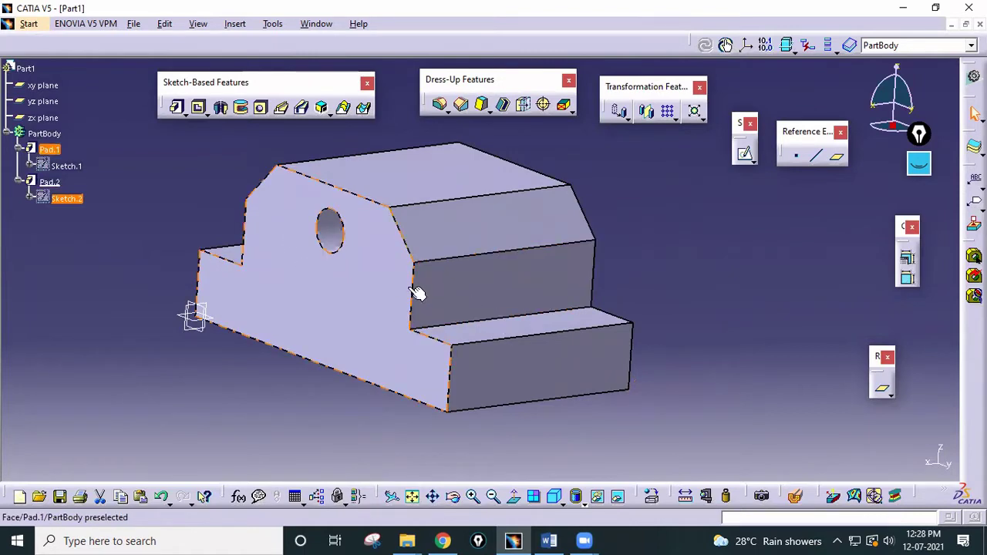
{"action": "left_click", "coordinate": [738, 282]}
{"action": "left_click", "coordinate": [744, 157]}
{"action": "left_click", "coordinate": [516, 282]}
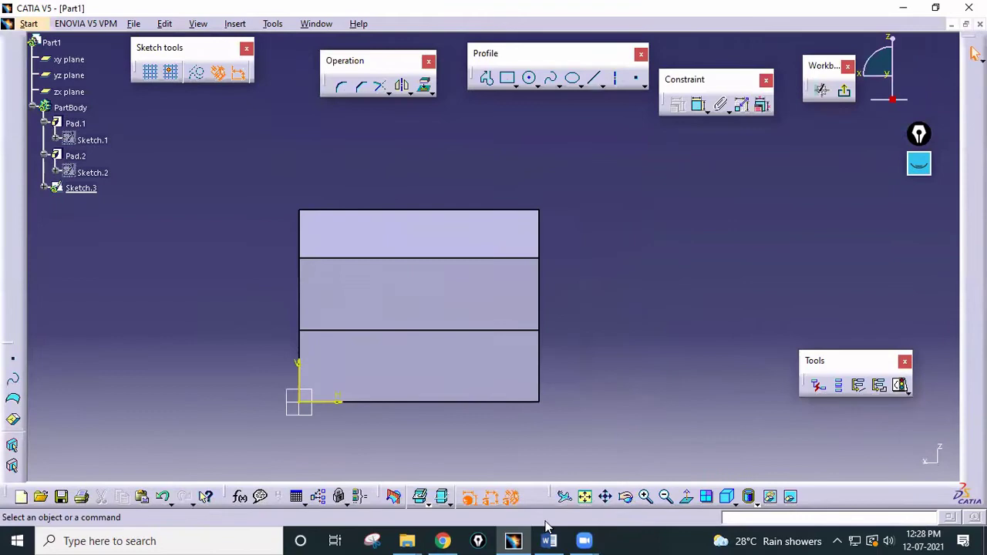
Step: Check the bracket drawing in Word and, back in CATIA, sketch a rectangle across the upright's end face, extending above its top edge
{"action": "left_click", "coordinate": [548, 540]}
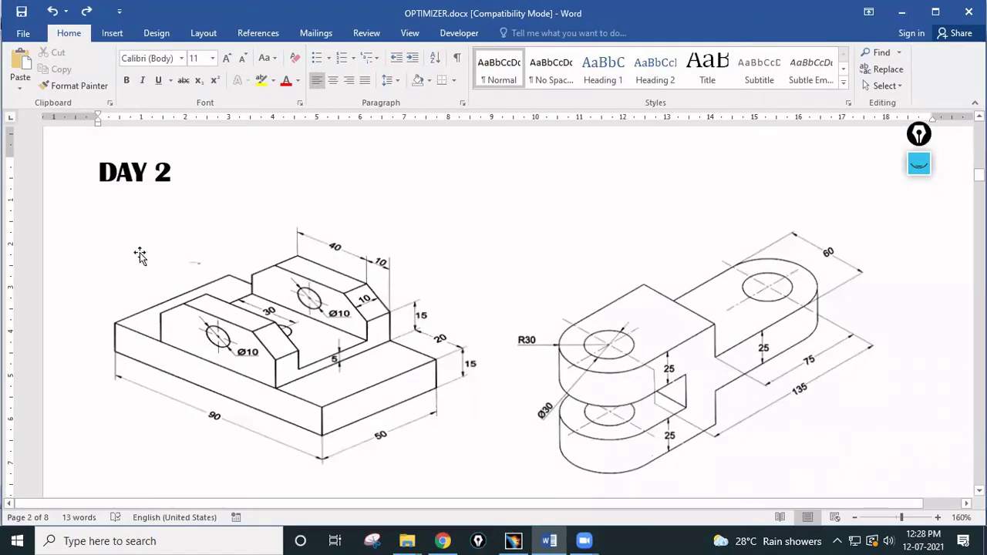
{"action": "left_click", "coordinate": [549, 540]}
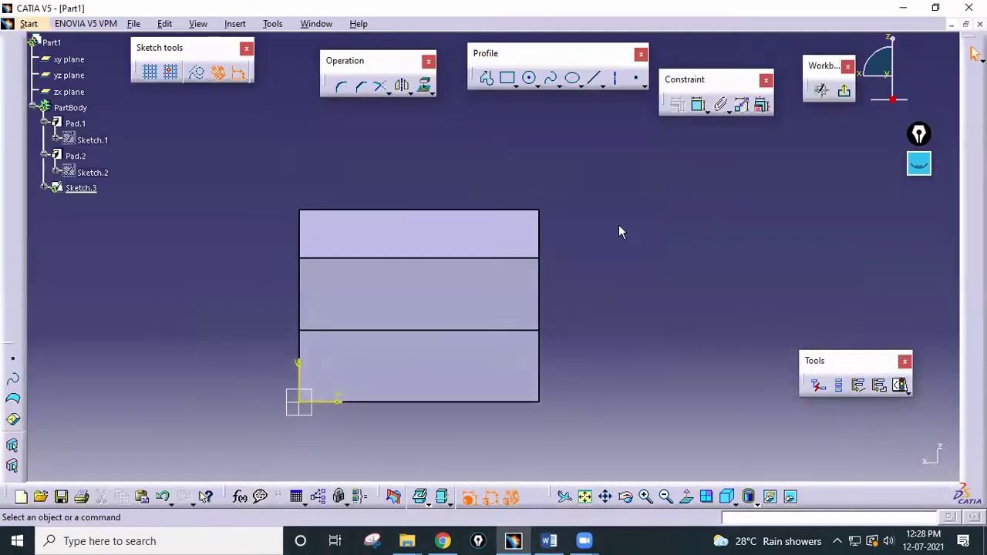
{"action": "left_click", "coordinate": [506, 77]}
{"action": "left_click", "coordinate": [378, 178]}
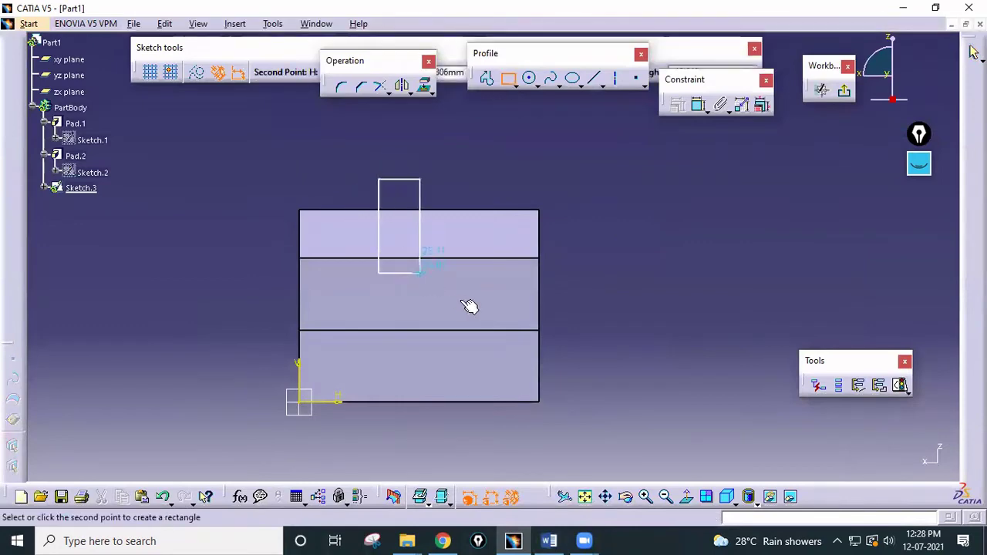
{"action": "left_click", "coordinate": [486, 305]}
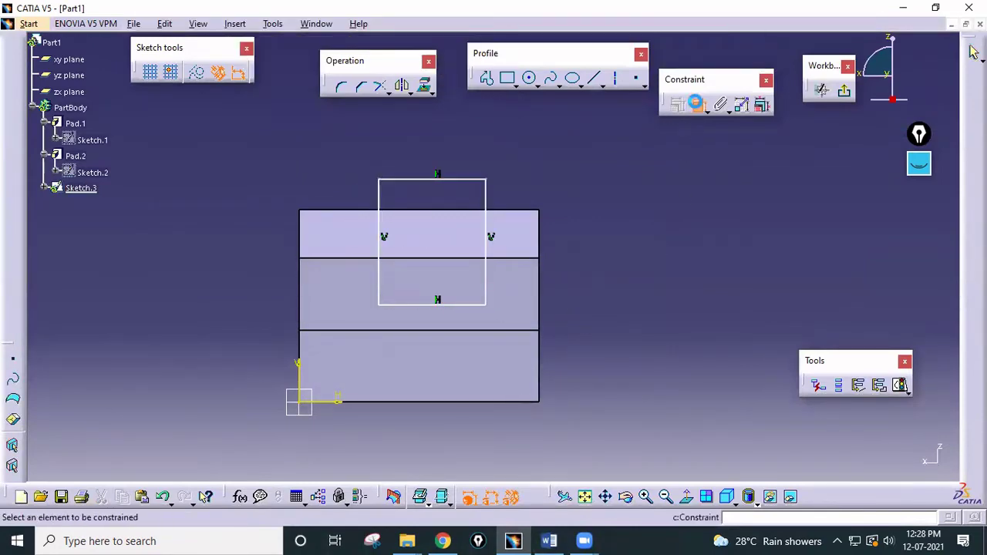
Step: Dimension the distance from the rectangle's right side to the upright's right edge and set it to 10 mm, consulting the Word drawing
{"action": "left_click", "coordinate": [548, 540]}
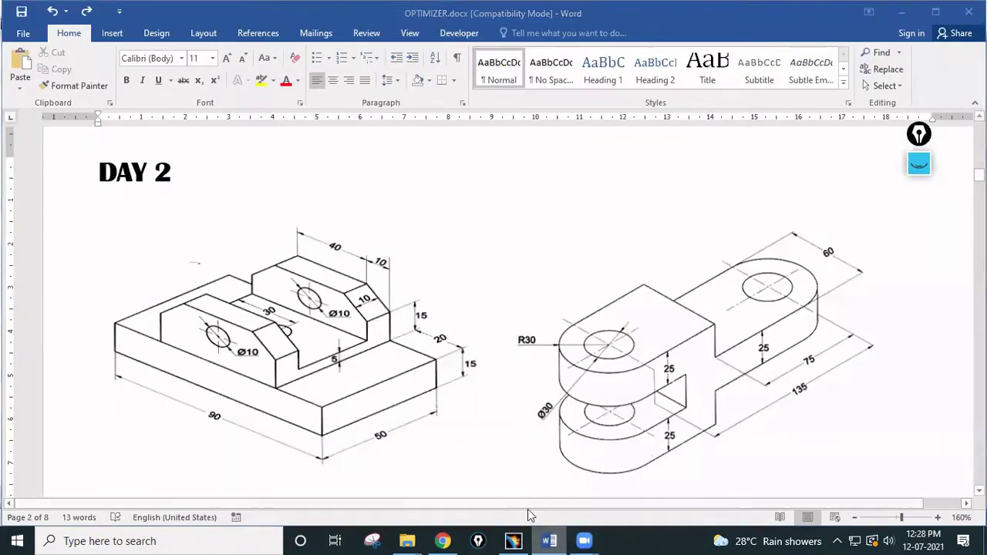
{"action": "left_click", "coordinate": [551, 540]}
{"action": "left_click", "coordinate": [486, 285]}
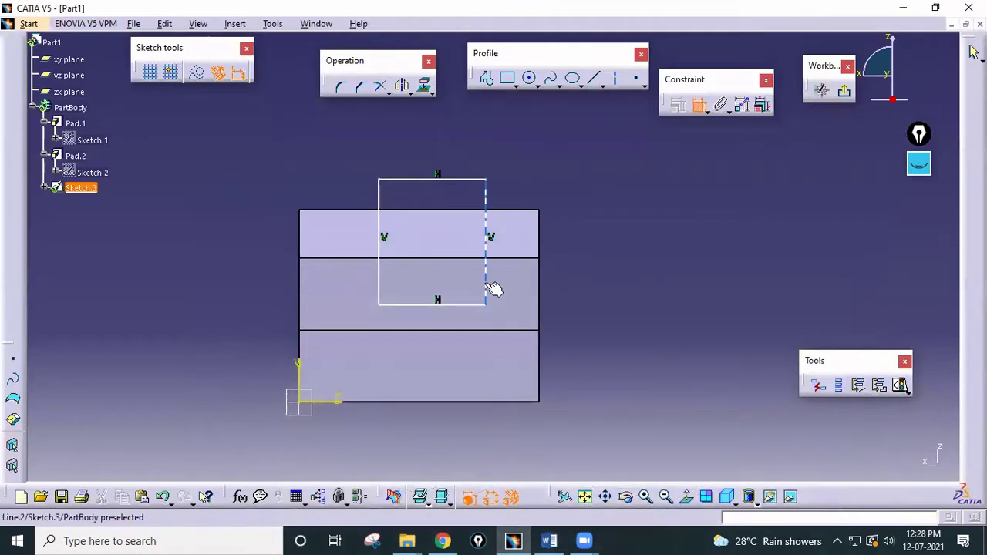
{"action": "left_click", "coordinate": [539, 291]}
{"action": "left_click", "coordinate": [629, 289]}
{"action": "double_click", "coordinate": [630, 289]}
{"action": "type", "text": "10"}
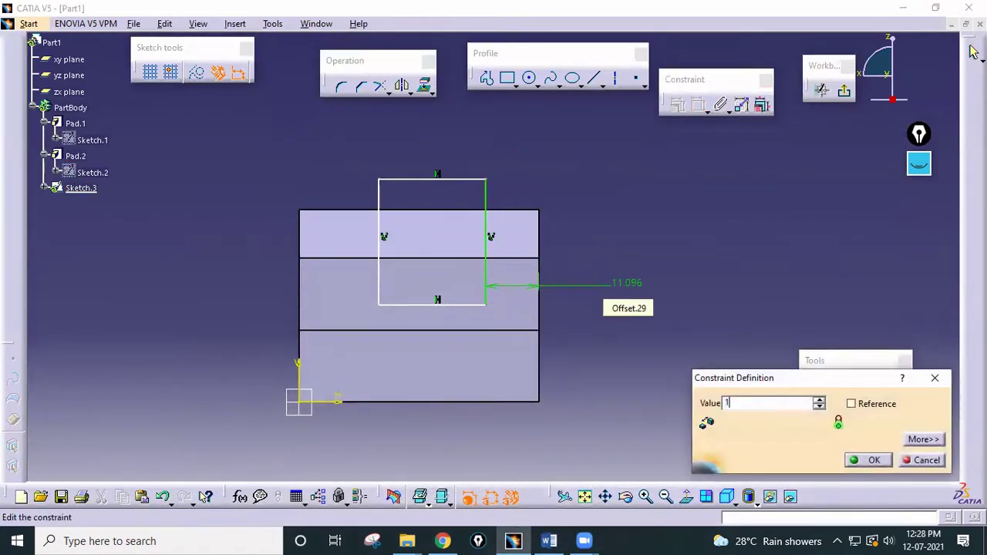
{"action": "key", "text": "Return"}
Step: Dimension the distance from the rectangle's left side to the upright's left edge and set it to 10 mm
{"action": "left_click", "coordinate": [386, 290]}
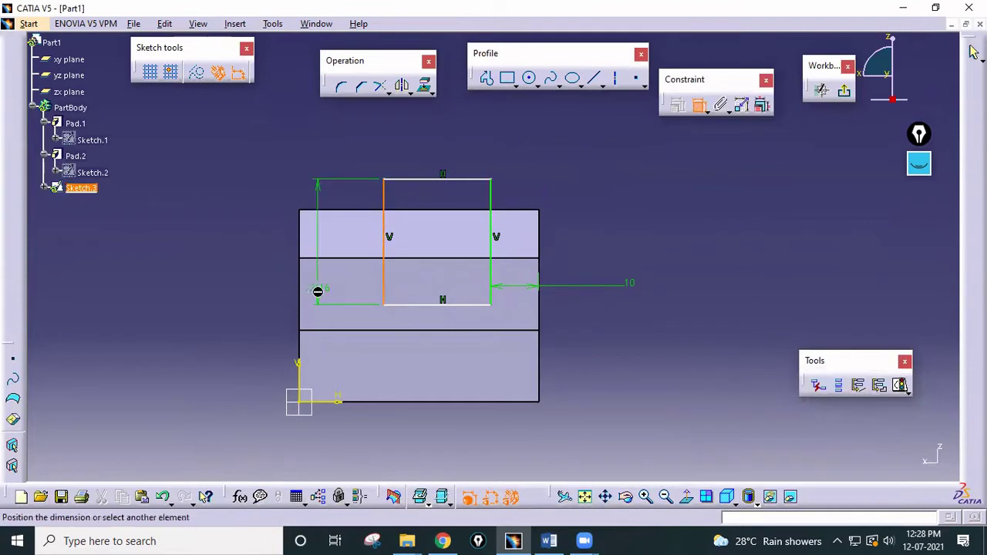
{"action": "left_click", "coordinate": [300, 294]}
{"action": "left_click", "coordinate": [209, 293]}
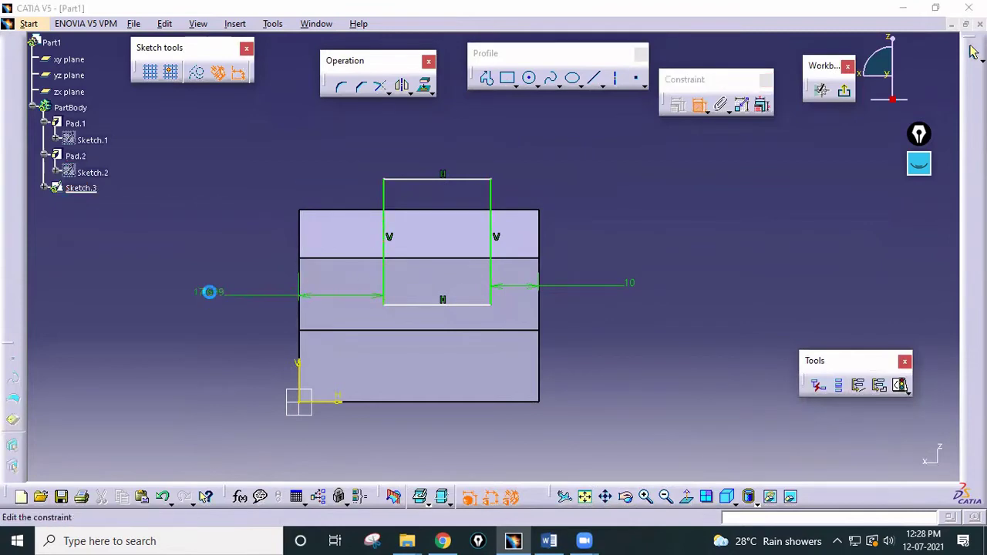
{"action": "double_click", "coordinate": [210, 297]}
{"action": "type", "text": "10mm"}
{"action": "key", "text": "Return"}
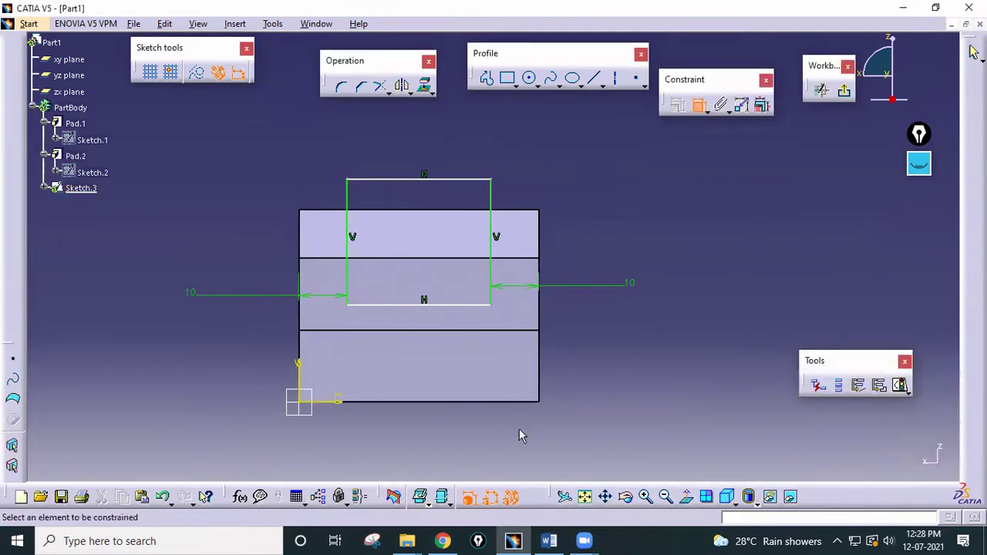
Step: Check the slot height in the Word drawing and set the rectangle's lower line 5 mm above the base's top edge in CATIA
{"action": "left_click", "coordinate": [557, 541]}
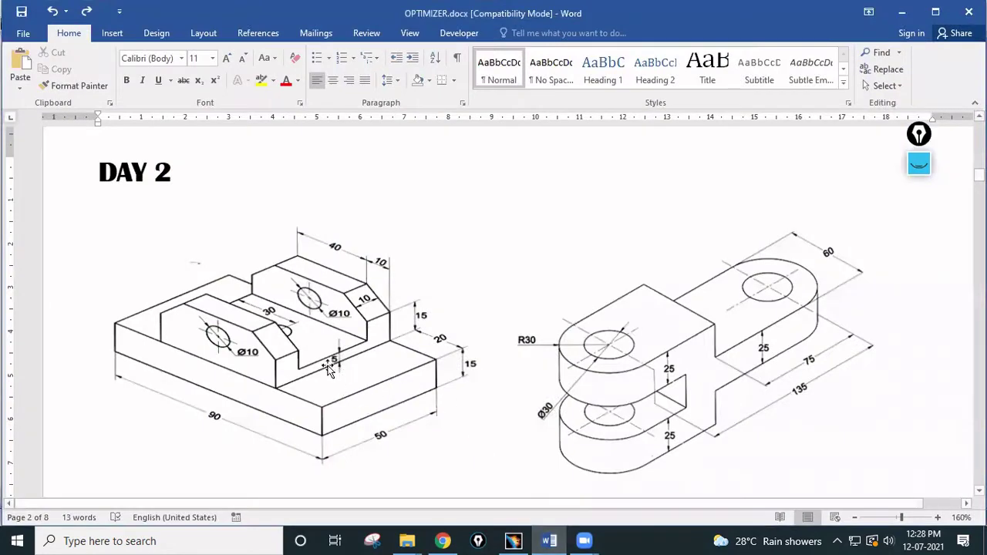
{"action": "left_click", "coordinate": [513, 540]}
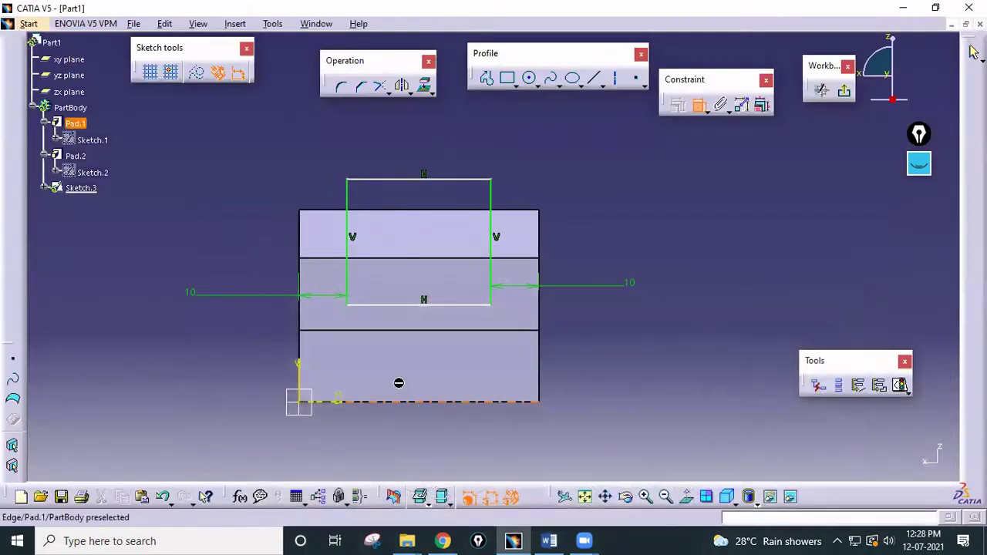
{"action": "left_click", "coordinate": [377, 331]}
{"action": "left_click", "coordinate": [391, 309]}
{"action": "left_click", "coordinate": [615, 336]}
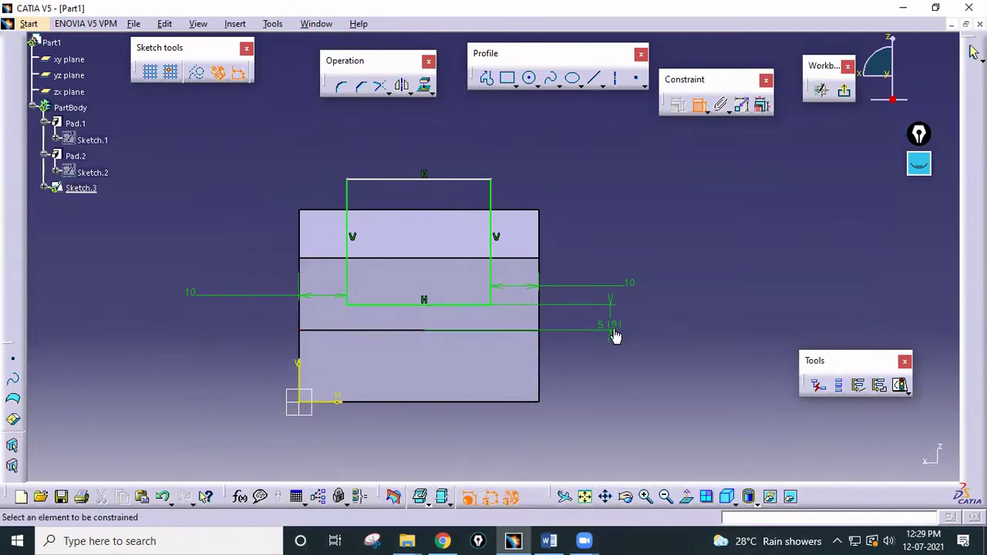
{"action": "double_click", "coordinate": [617, 331]}
{"action": "type", "text": "5"}
{"action": "key", "text": "Return"}
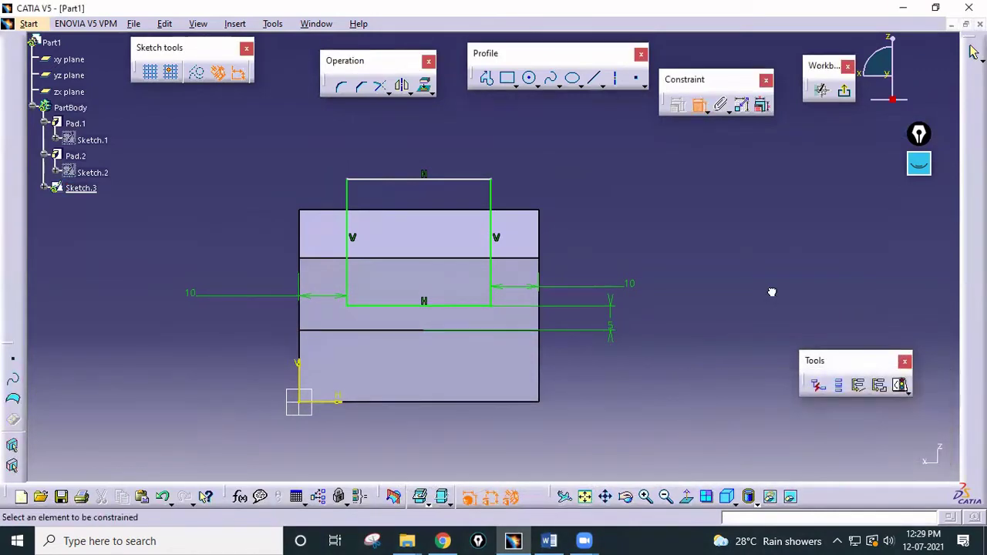
Step: Finish the sketch and cut the rectangle through the upright as a pocket with the limit type Up to last
{"action": "middle_click_drag", "start_coordinate": [773, 289], "coordinate": [717, 285]}
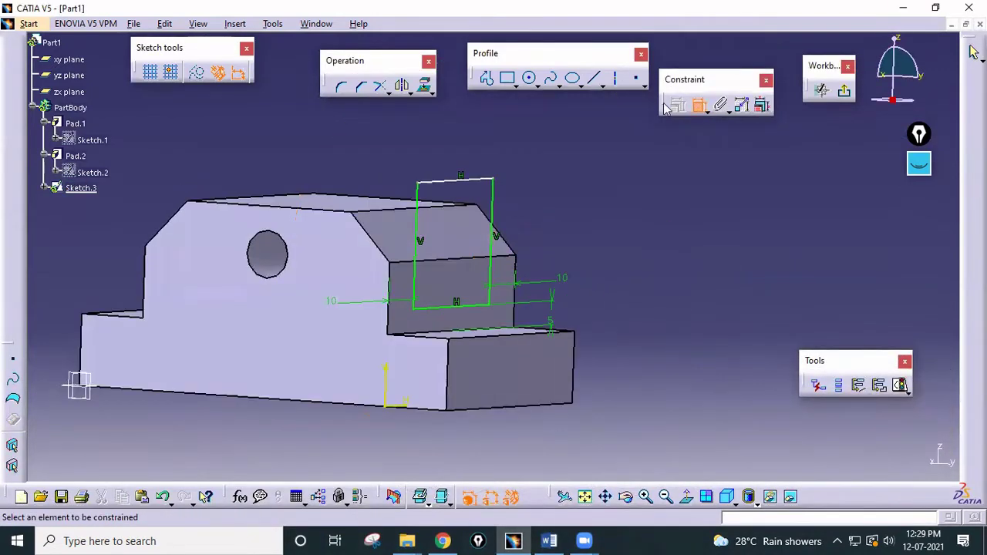
{"action": "left_click", "coordinate": [844, 91]}
{"action": "mouse_move", "coordinate": [480, 195]}
{"action": "middle_mouse_down"}
{"action": "mouse_move", "coordinate": [480, 205]}
{"action": "mouse_move", "coordinate": [286, 141]}
{"action": "middle_mouse_up"}
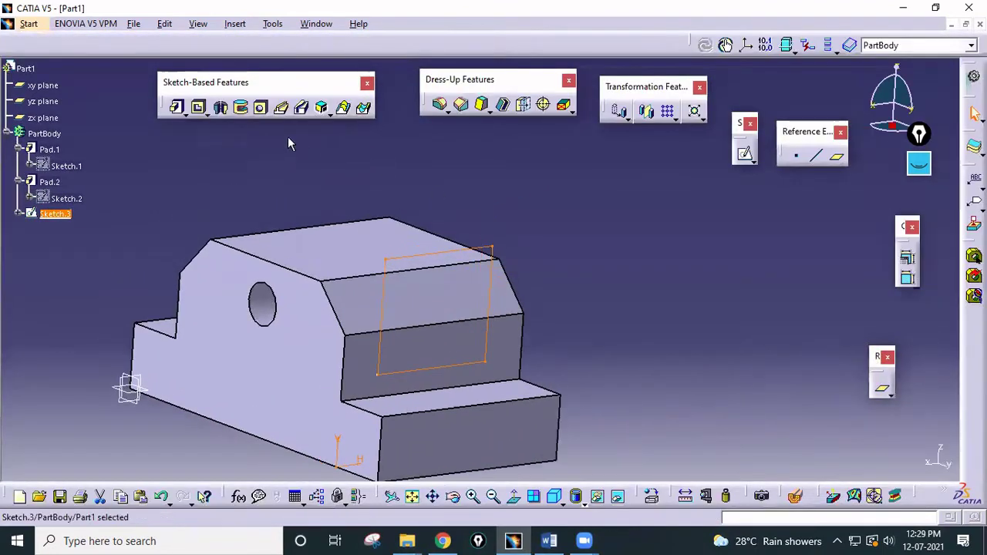
{"action": "left_click", "coordinate": [199, 108]}
{"action": "left_click", "coordinate": [697, 220]}
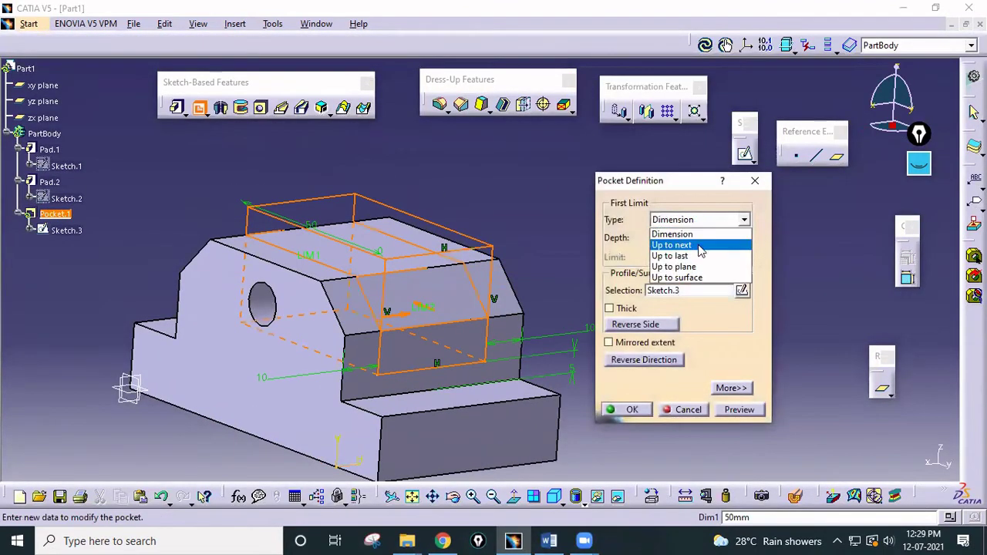
{"action": "left_click", "coordinate": [672, 255]}
{"action": "left_click", "coordinate": [628, 409]}
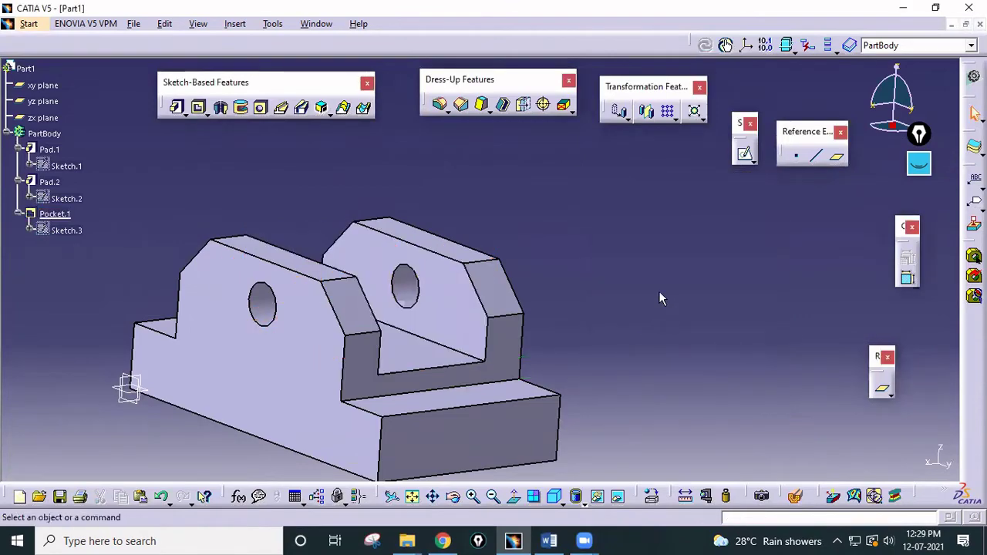
Step: Check the floor hole in the Word drawing and, back in CATIA, sketch a circle on the slot's floor face
{"action": "middle_click_drag", "start_coordinate": [659, 291], "coordinate": [624, 401]}
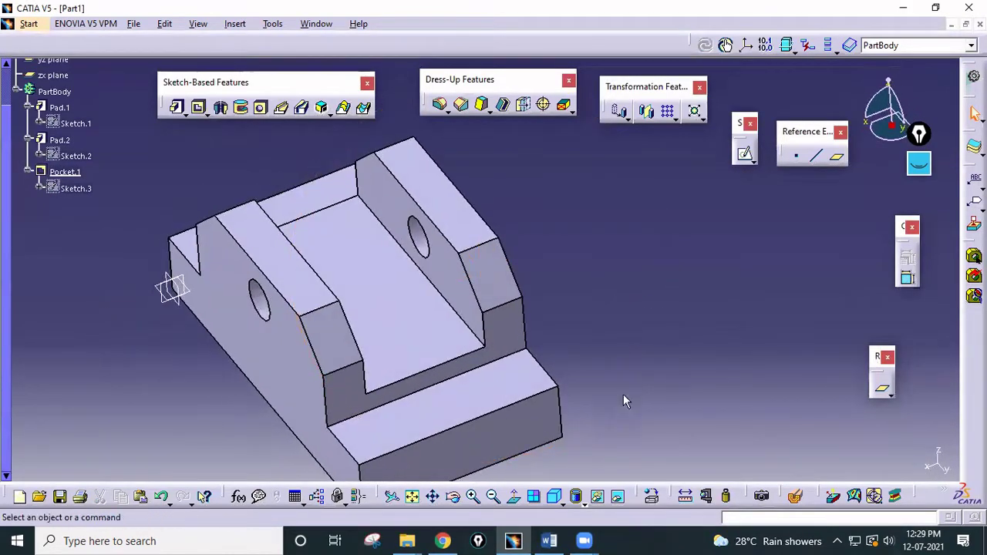
{"action": "left_click", "coordinate": [549, 541]}
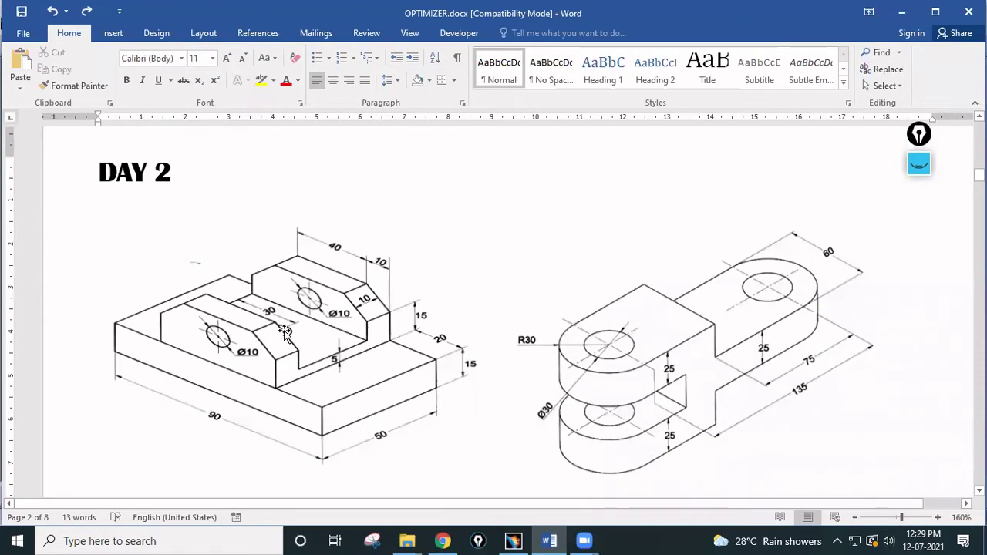
{"action": "left_click", "coordinate": [549, 540]}
{"action": "left_click", "coordinate": [742, 151]}
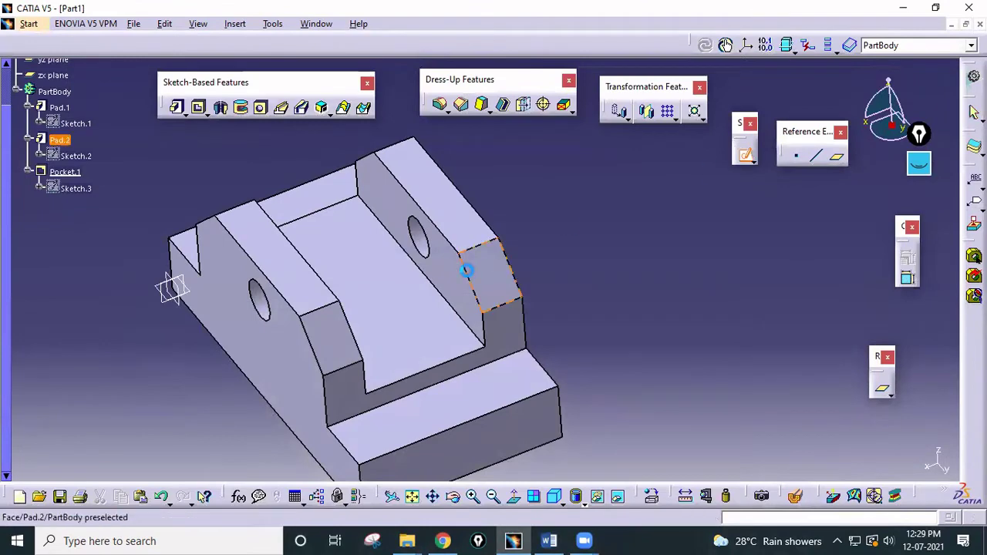
{"action": "left_click", "coordinate": [375, 315]}
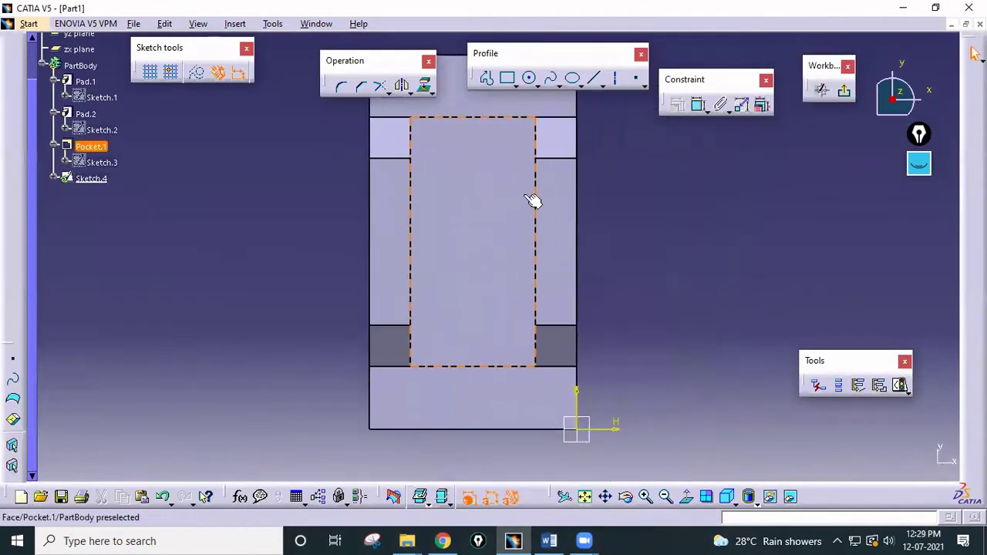
{"action": "left_click", "coordinate": [528, 78]}
{"action": "left_click", "coordinate": [470, 227]}
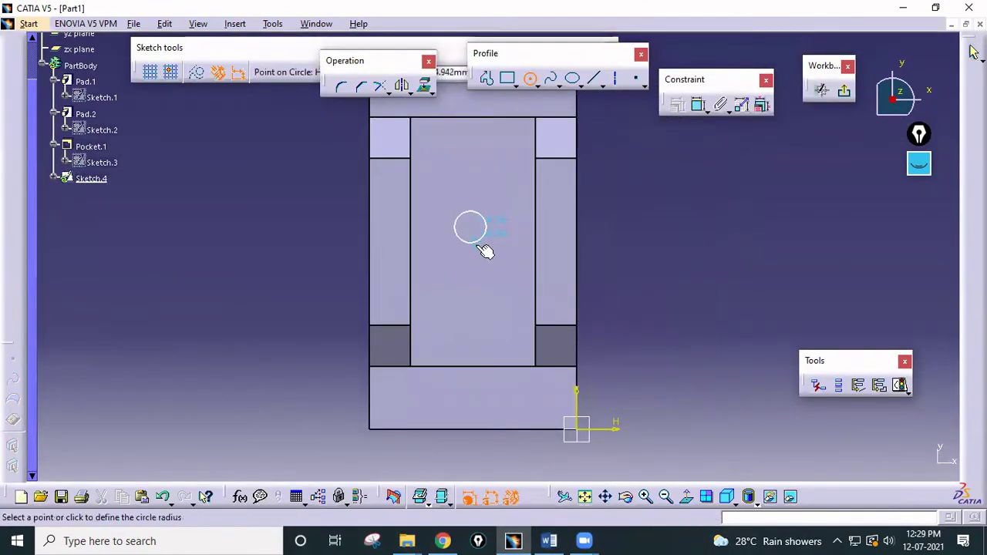
{"action": "left_click", "coordinate": [484, 245]}
Step: Dimension the vertical distance from the circle's centre to the slot floor's upper edge and set it to 30 mm
{"action": "left_click", "coordinate": [699, 105]}
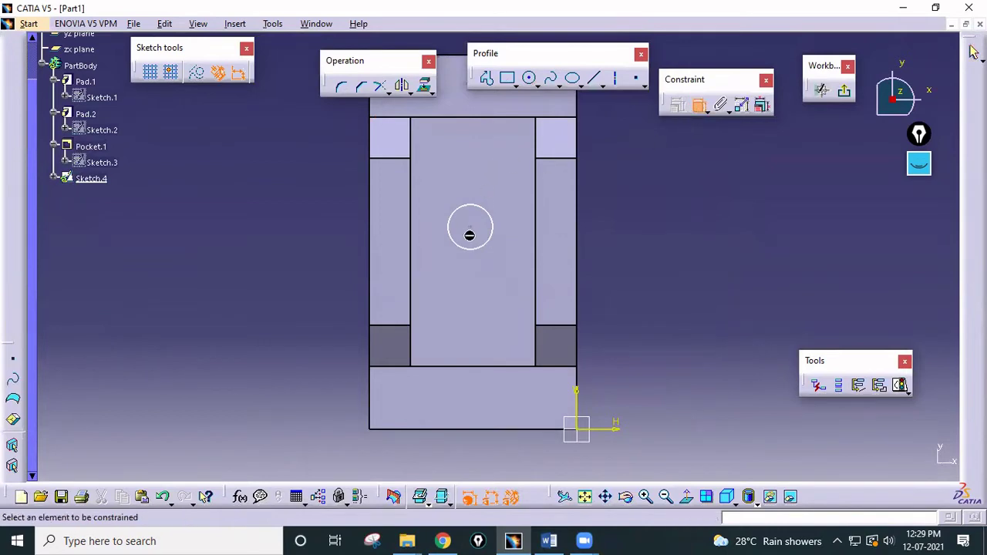
{"action": "left_click", "coordinate": [500, 118]}
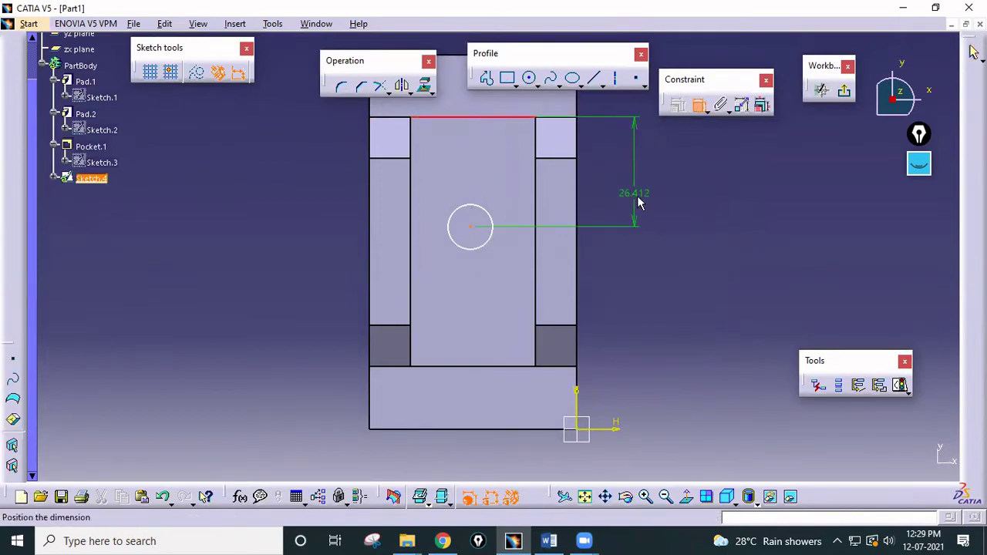
{"action": "left_click", "coordinate": [641, 193]}
{"action": "double_click", "coordinate": [647, 193]}
{"action": "type", "text": "30"}
{"action": "key", "text": "Return"}
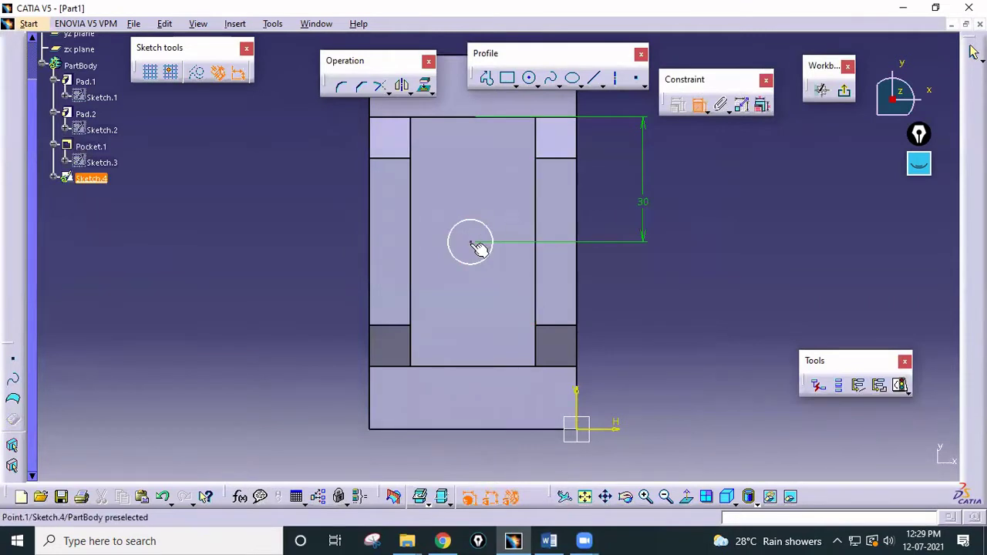
Step: Dimension the horizontal distance from the circle's centre to the base's right outer edge and set it to 25 mm
{"action": "left_click", "coordinate": [584, 231]}
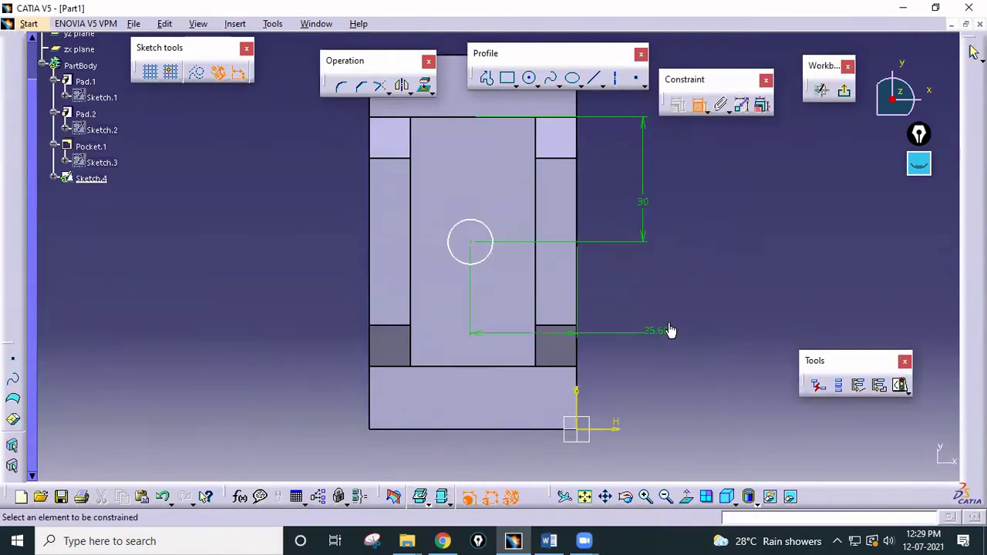
{"action": "double_click", "coordinate": [666, 331]}
{"action": "type", "text": "25mm"}
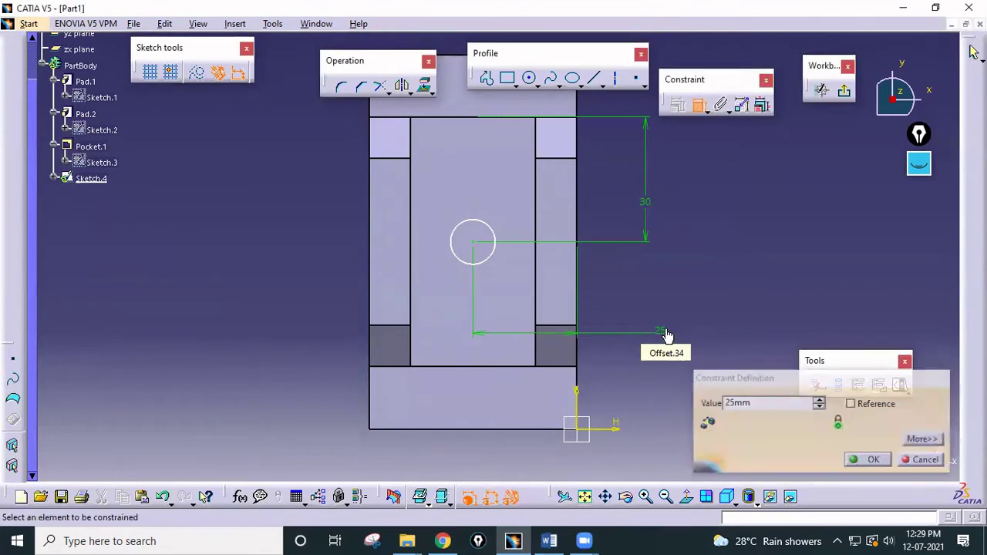
{"action": "key", "text": "Return"}
Step: Dimension the diameter of the circle on the slot floor and set it to 10 mm
{"action": "left_click", "coordinate": [493, 266]}
{"action": "double_click", "coordinate": [509, 280]}
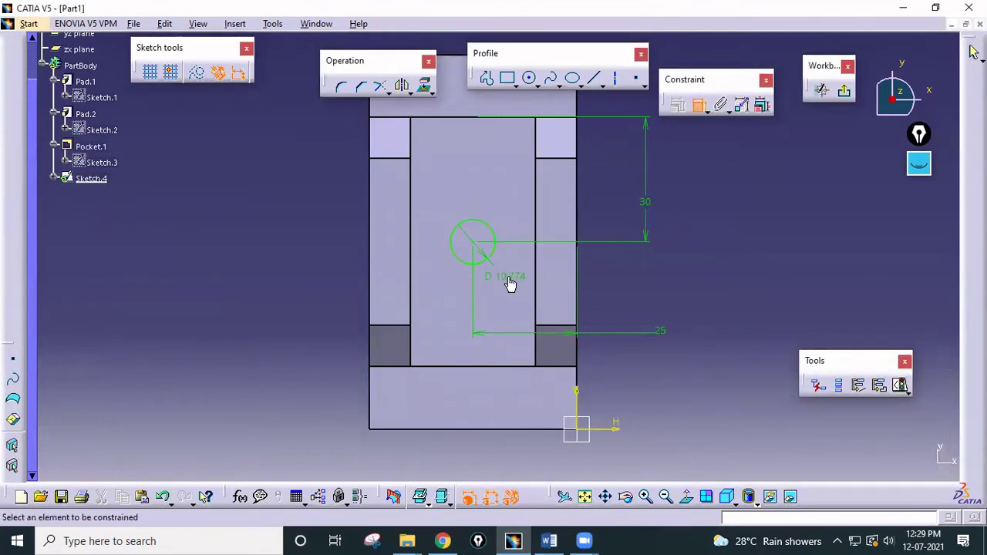
{"action": "type", "text": "10"}
{"action": "key", "text": "Return"}
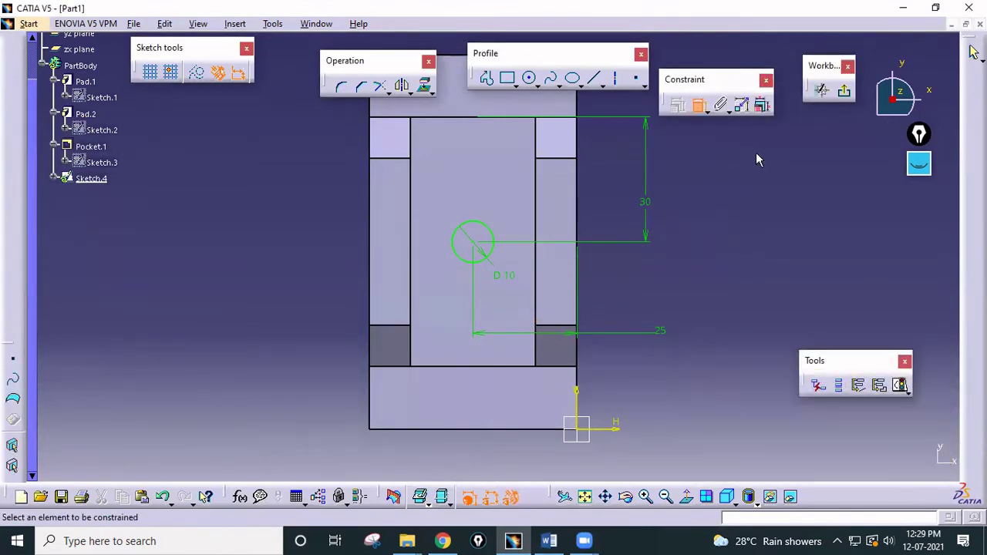
Step: Finish the sketch and cut the circle through the base as a pocket with the limit type Up to last
{"action": "left_click", "coordinate": [844, 91]}
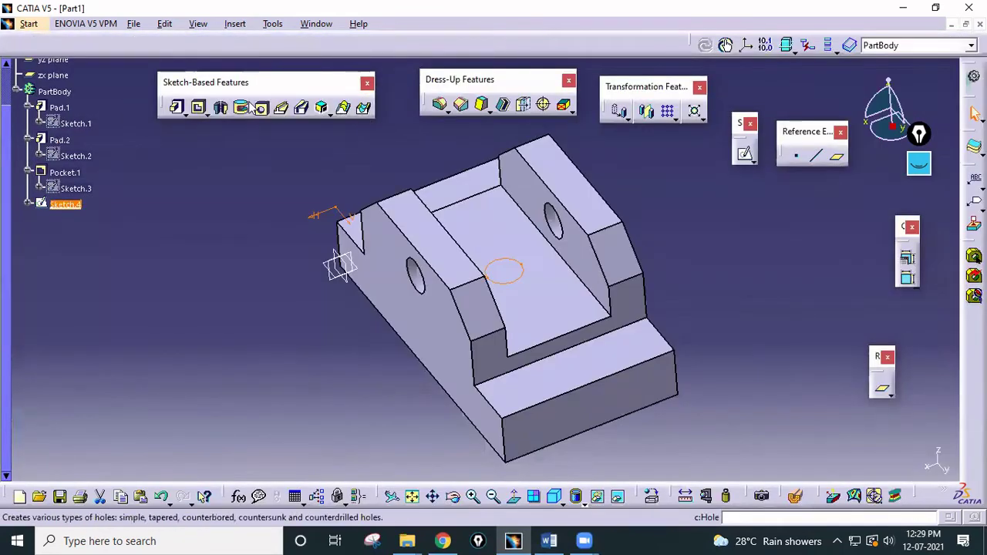
{"action": "left_click", "coordinate": [198, 108]}
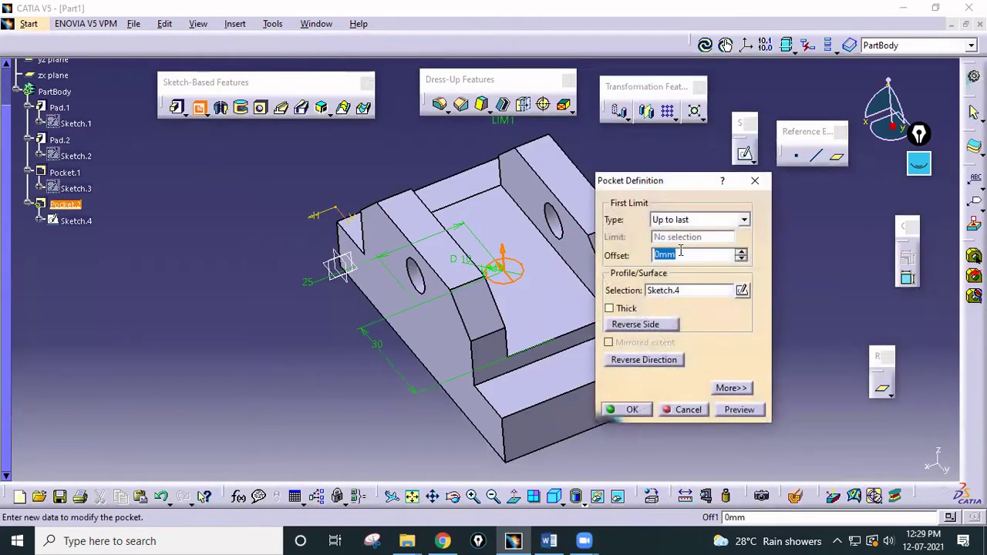
{"action": "left_click", "coordinate": [632, 410]}
{"action": "middle_click_drag", "start_coordinate": [384, 441], "coordinate": [431, 336]}
Step: Switch to Word and examine the DAY 2 drawing of the forked link with the R30 ends and 135 mm length
{"action": "left_click", "coordinate": [548, 540]}
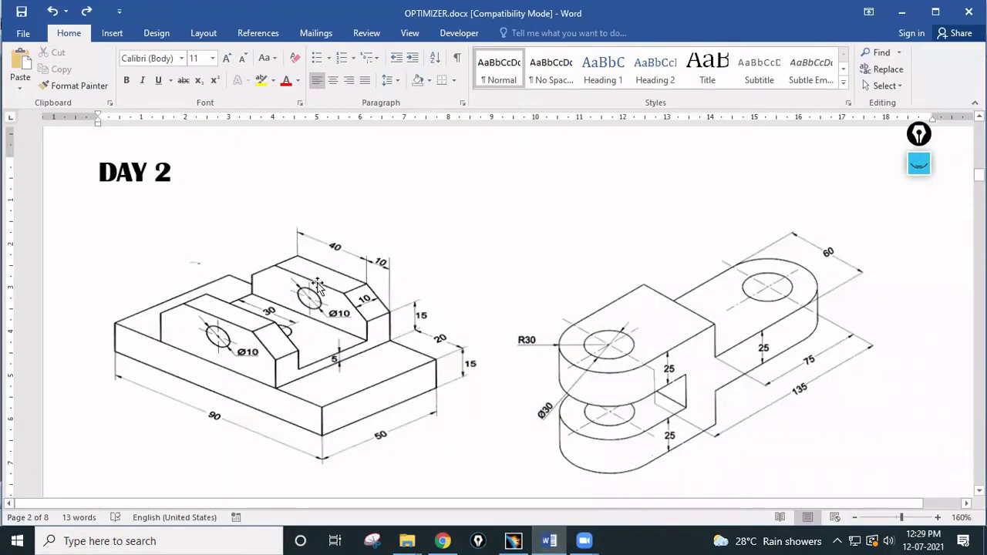
{"action": "scroll", "coordinate": [326, 316], "scroll_direction": "down", "scroll_amount": 2}
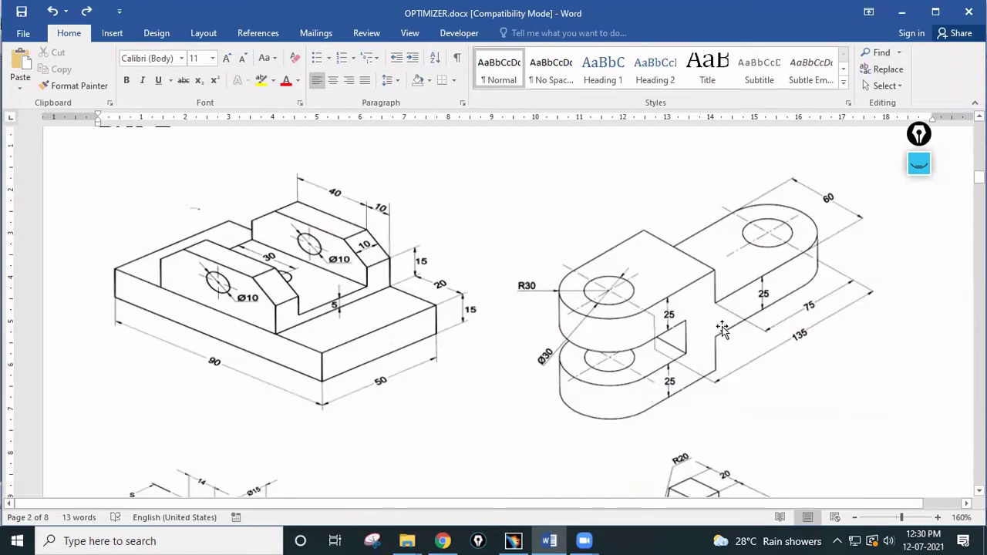
{"action": "left_click_drag", "start_coordinate": [566, 506], "coordinate": [659, 516]}
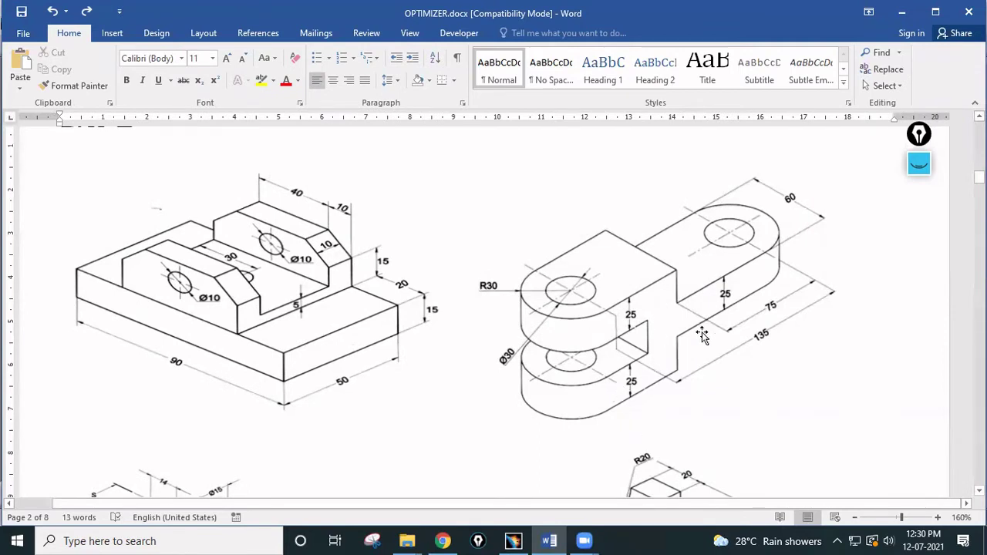
Step: Mark up the 135 dimension, arm and fork on the forked link drawing with pen strokes and clear the markings
{"action": "left_click", "coordinate": [917, 164]}
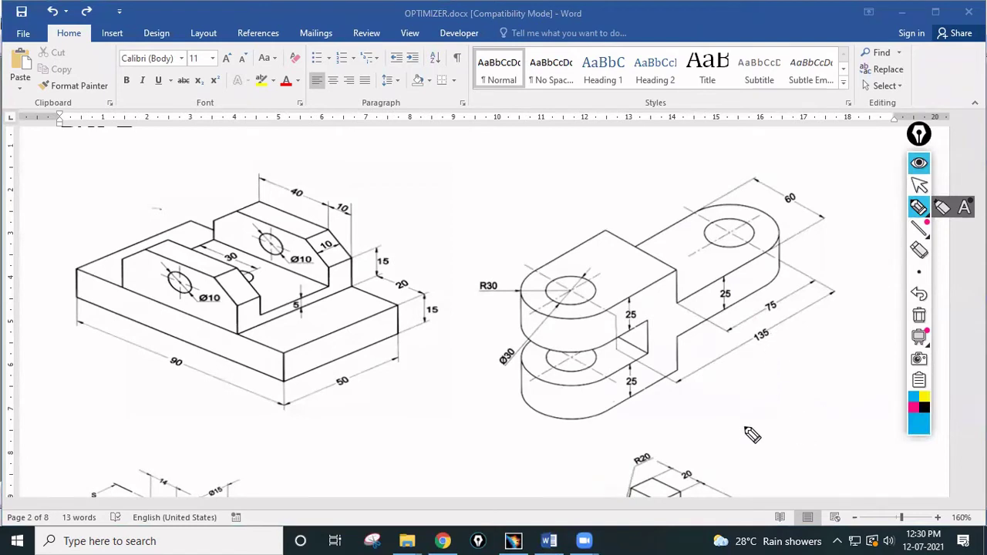
{"action": "left_click_drag", "start_coordinate": [757, 359], "coordinate": [754, 446]}
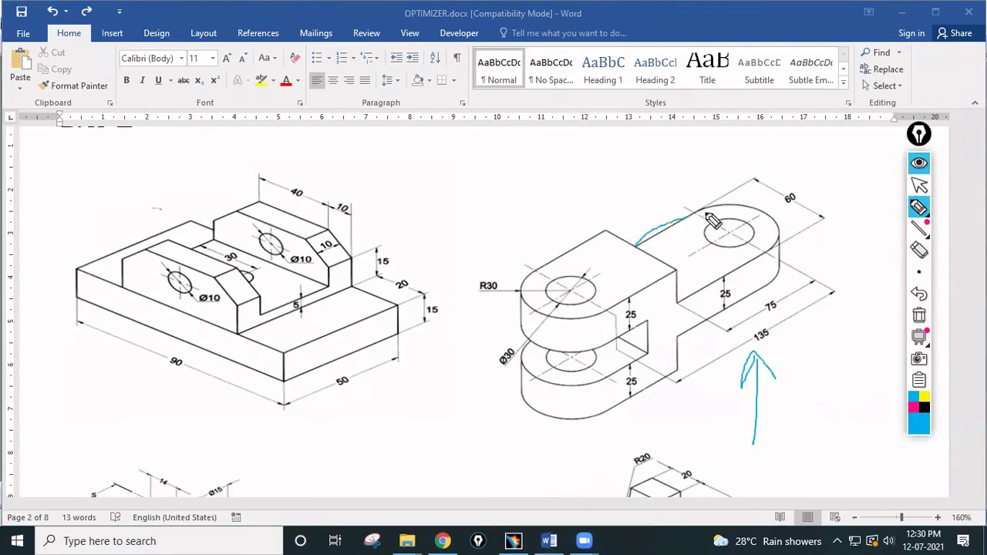
{"action": "mouse_move", "coordinate": [707, 215]}
{"action": "left_mouse_down"}
{"action": "mouse_move", "coordinate": [768, 208]}
{"action": "mouse_move", "coordinate": [764, 262]}
{"action": "left_mouse_up"}
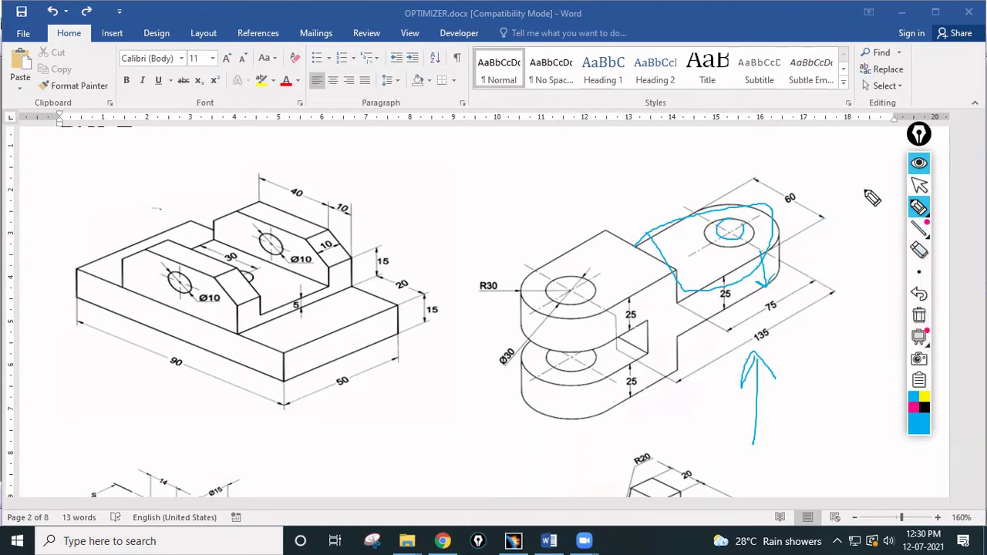
{"action": "left_click", "coordinate": [921, 187]}
{"action": "left_click", "coordinate": [919, 163]}
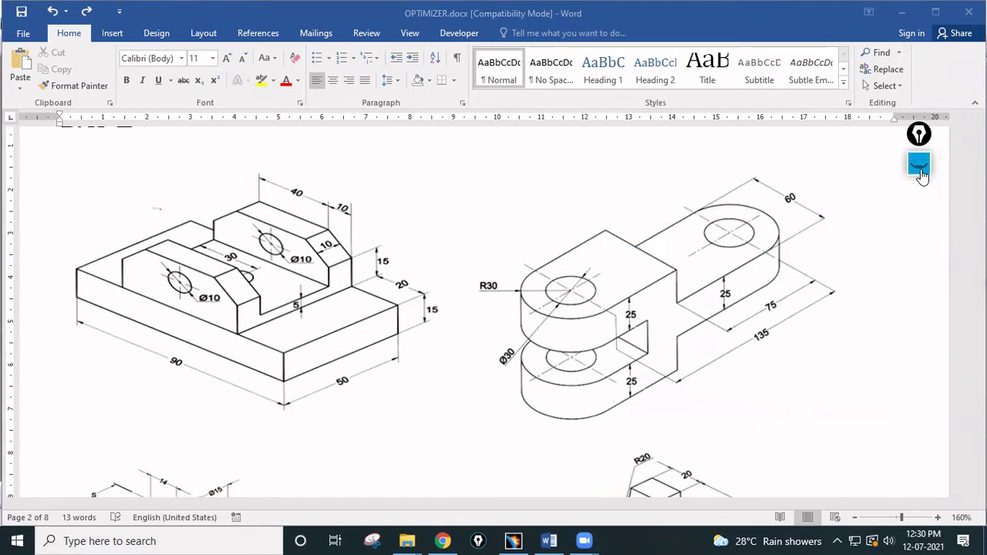
{"action": "left_click", "coordinate": [919, 164]}
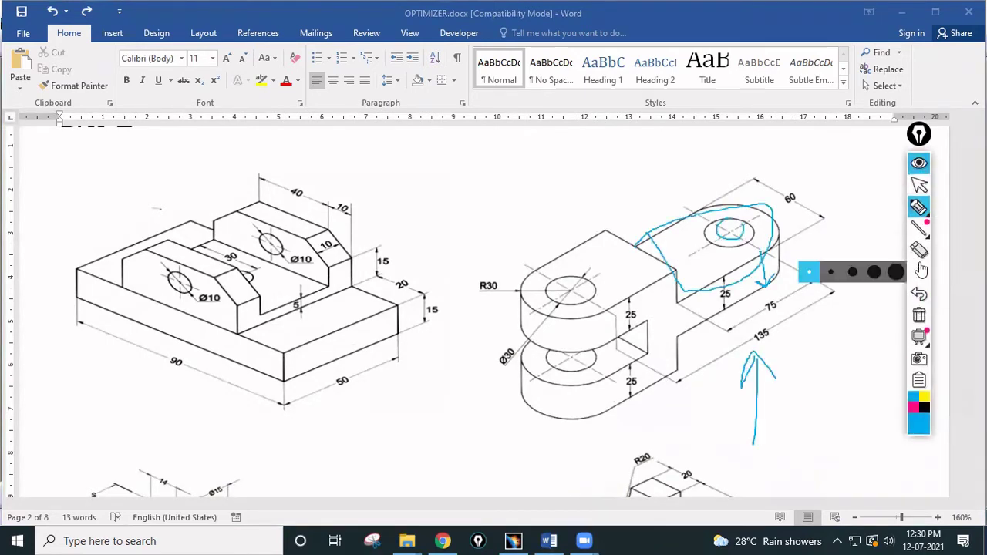
{"action": "left_click", "coordinate": [919, 315]}
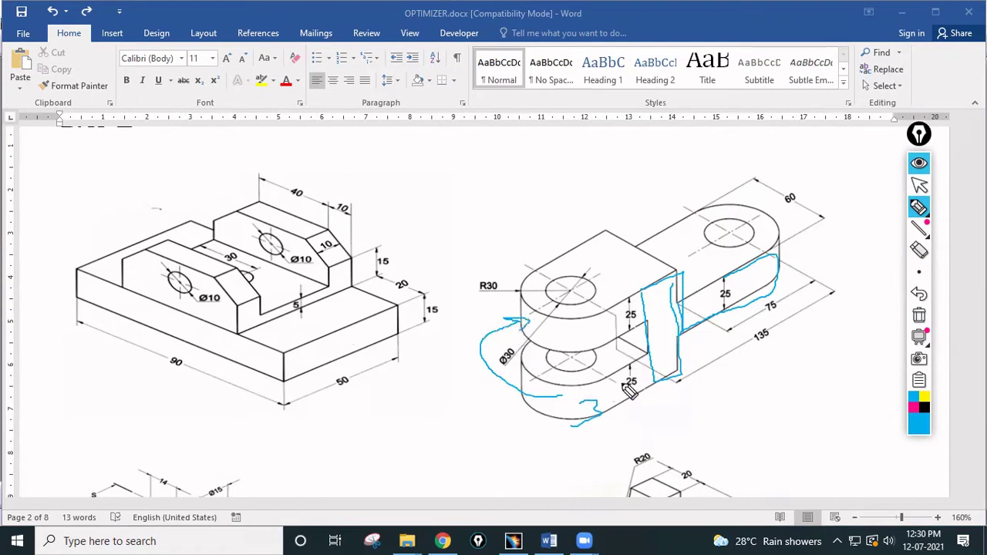
{"action": "left_click", "coordinate": [918, 316]}
{"action": "left_click", "coordinate": [920, 165]}
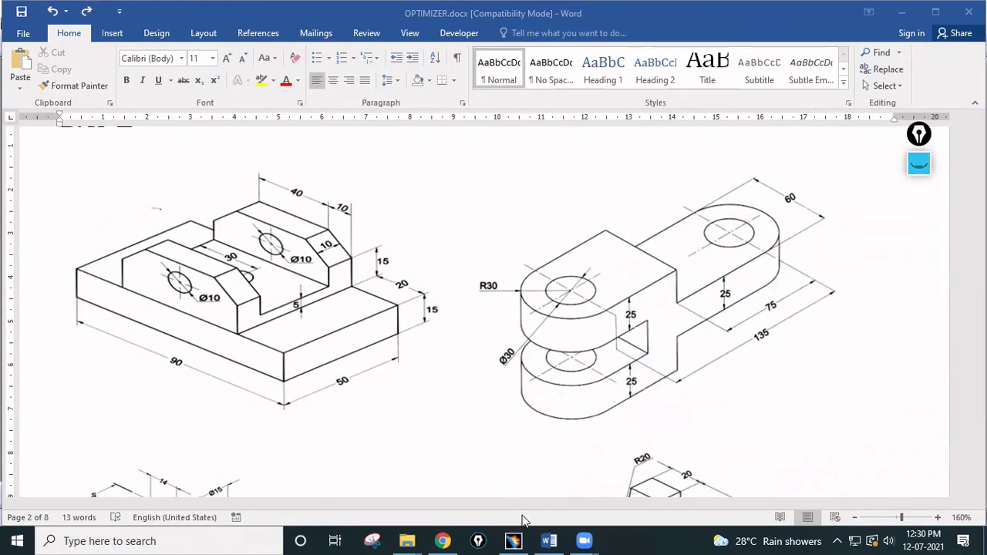
Step: Switch to CATIA and create a new Part document for the forked link
{"action": "left_click", "coordinate": [512, 541]}
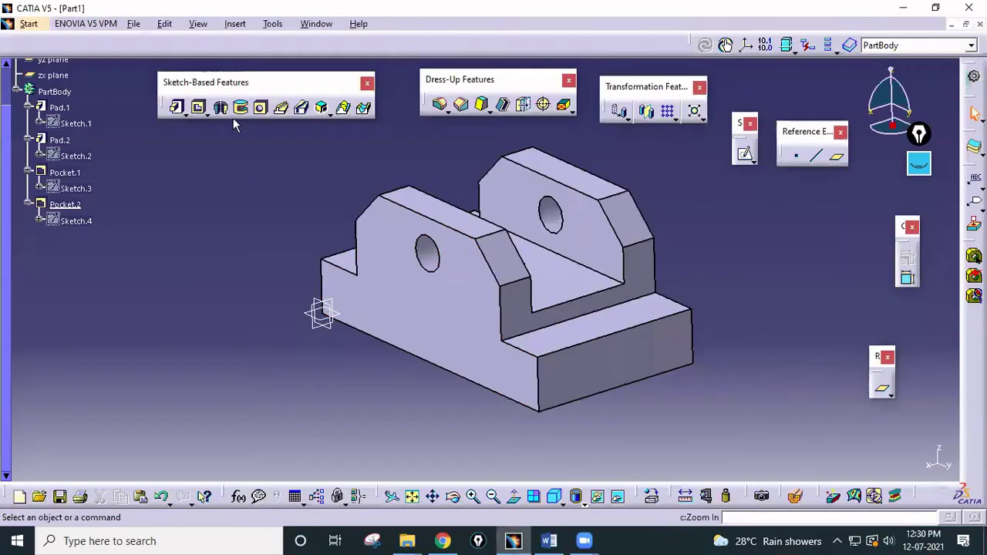
{"action": "left_click", "coordinate": [133, 24]}
{"action": "left_click", "coordinate": [139, 41]}
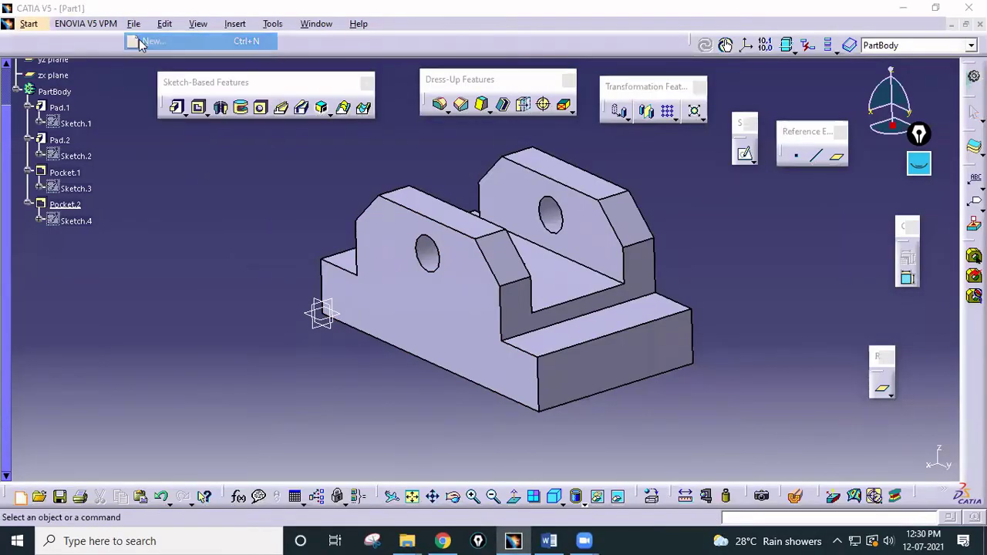
{"action": "type", "text": "Part"}
{"action": "key", "text": "Return"}
{"action": "key", "text": "Return"}
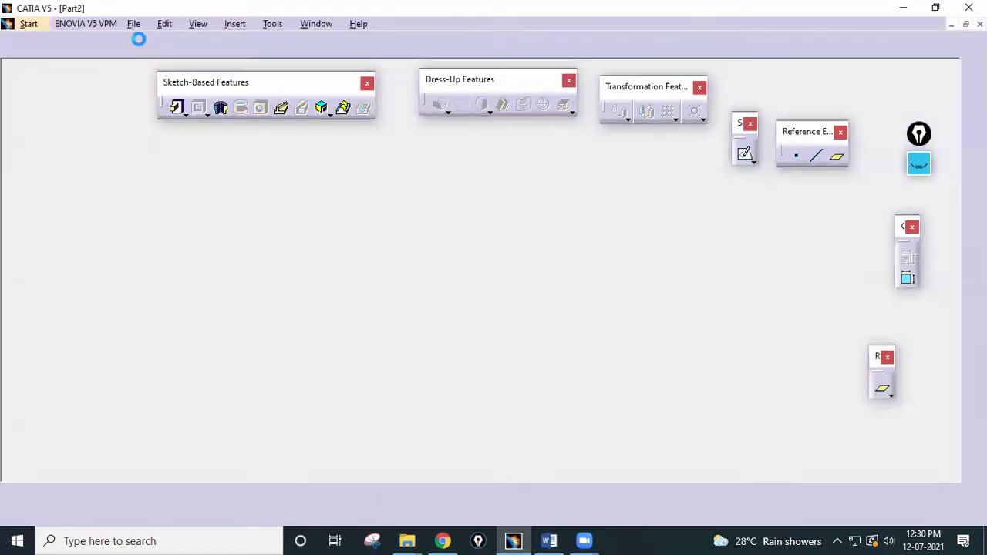
{"action": "left_click", "coordinate": [744, 153]}
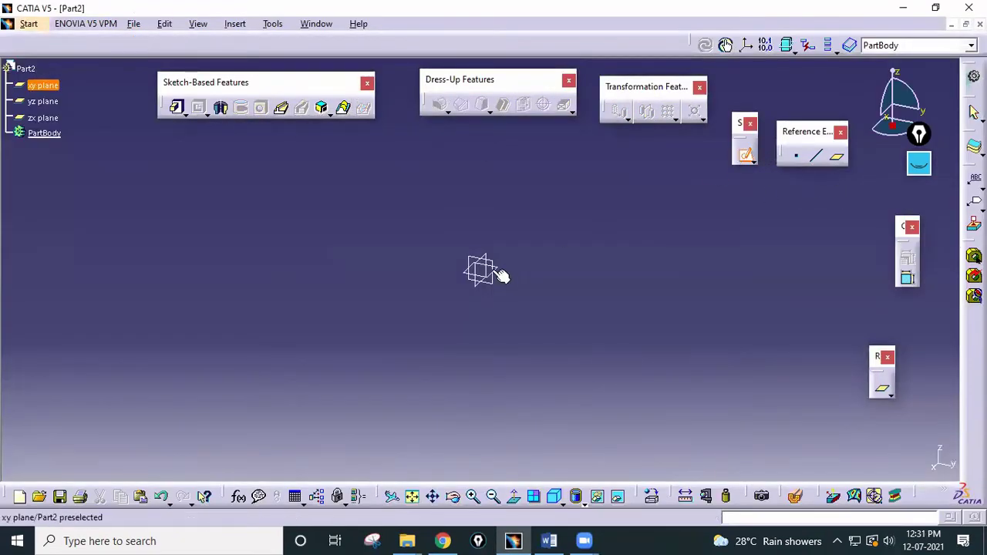
{"action": "left_click", "coordinate": [497, 258]}
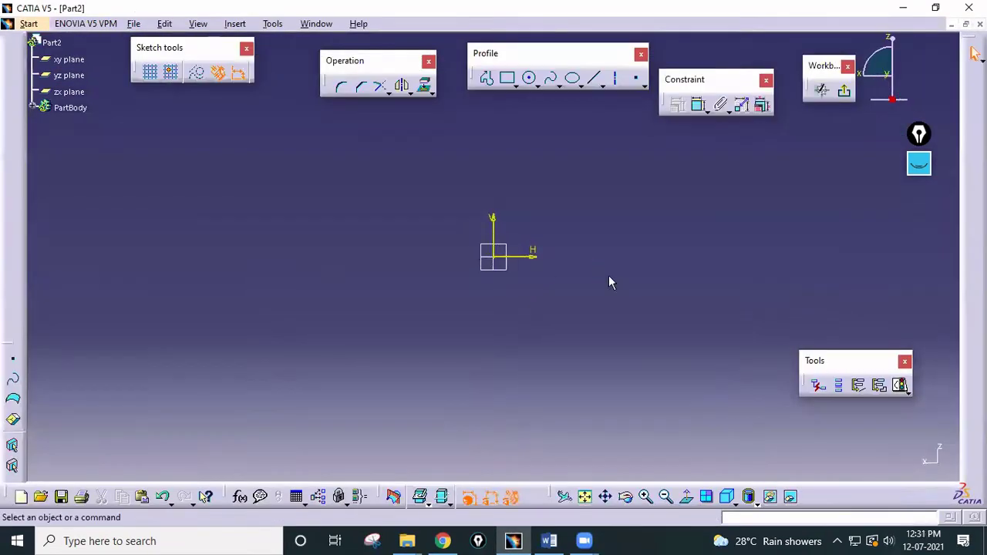
{"action": "left_click", "coordinate": [518, 87]}
{"action": "left_click", "coordinate": [678, 98]}
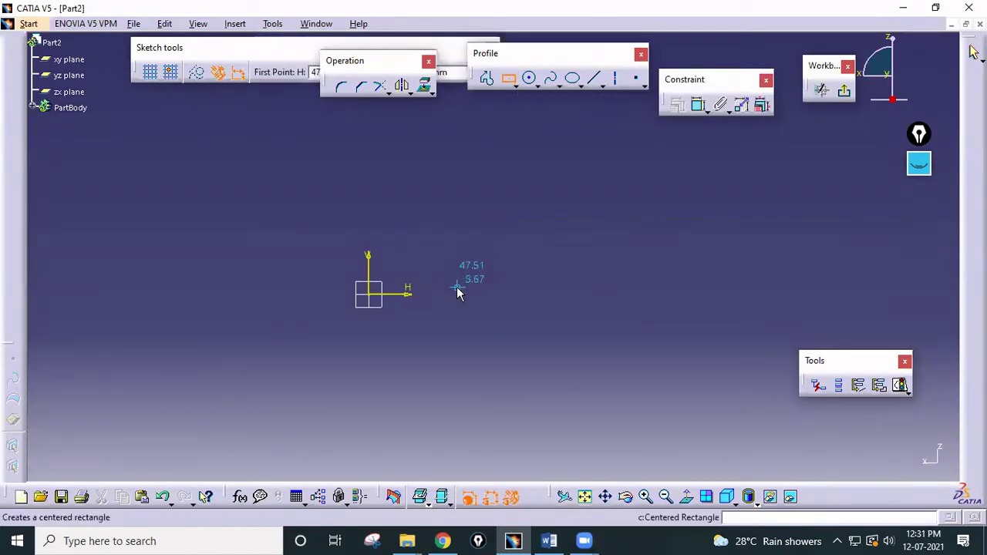
{"action": "left_click", "coordinate": [457, 294]}
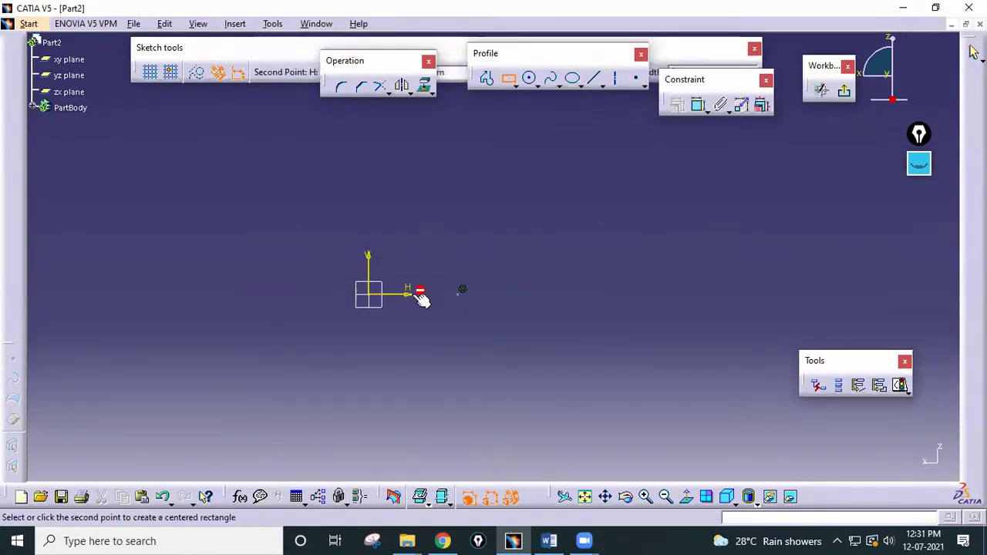
{"action": "left_click", "coordinate": [374, 327]}
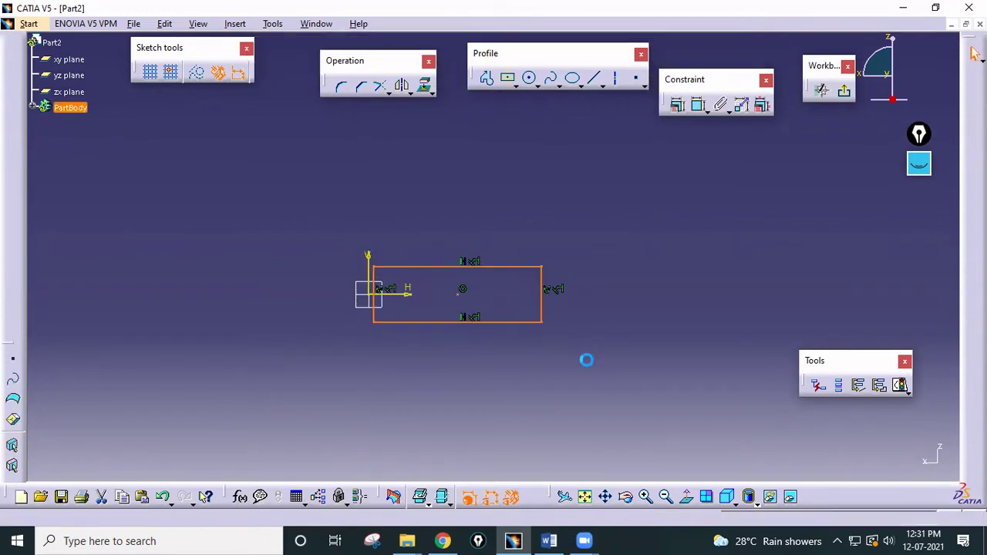
{"action": "left_click", "coordinate": [699, 106]}
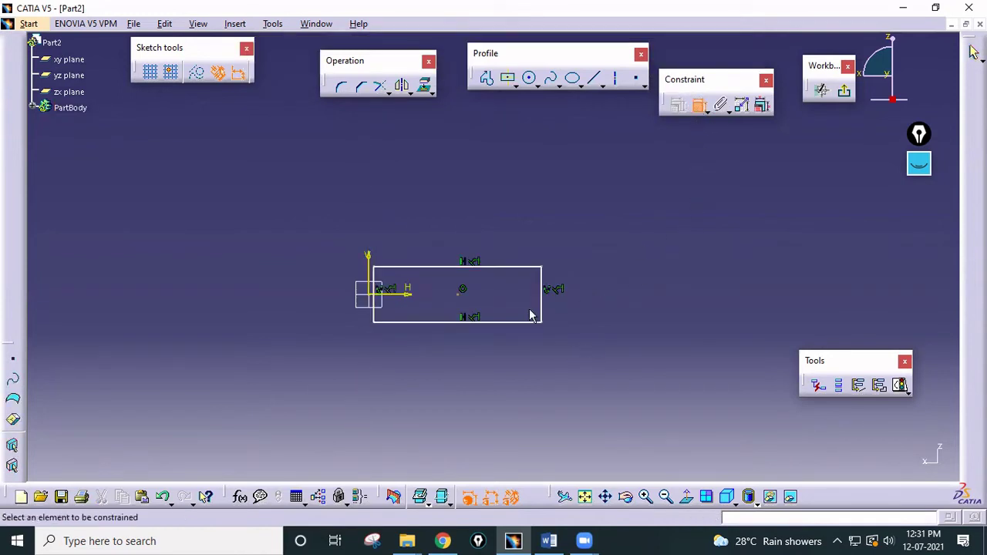
{"action": "left_click", "coordinate": [551, 541]}
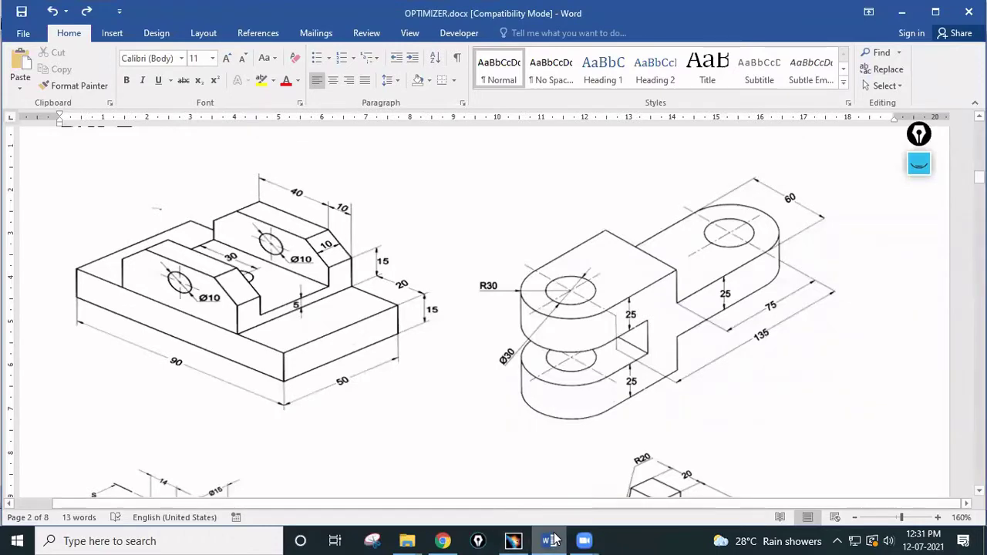
{"action": "left_click", "coordinate": [551, 540]}
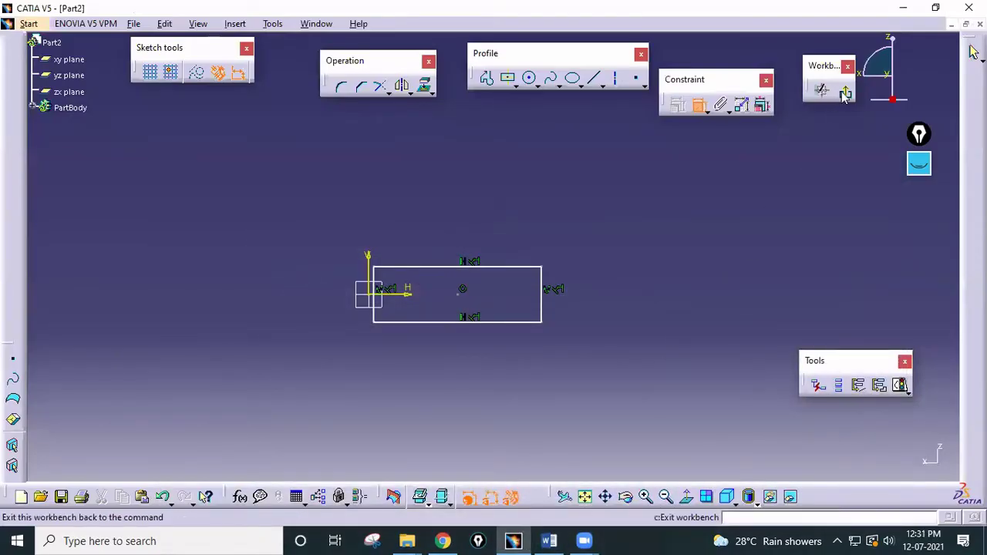
{"action": "left_click", "coordinate": [845, 94]}
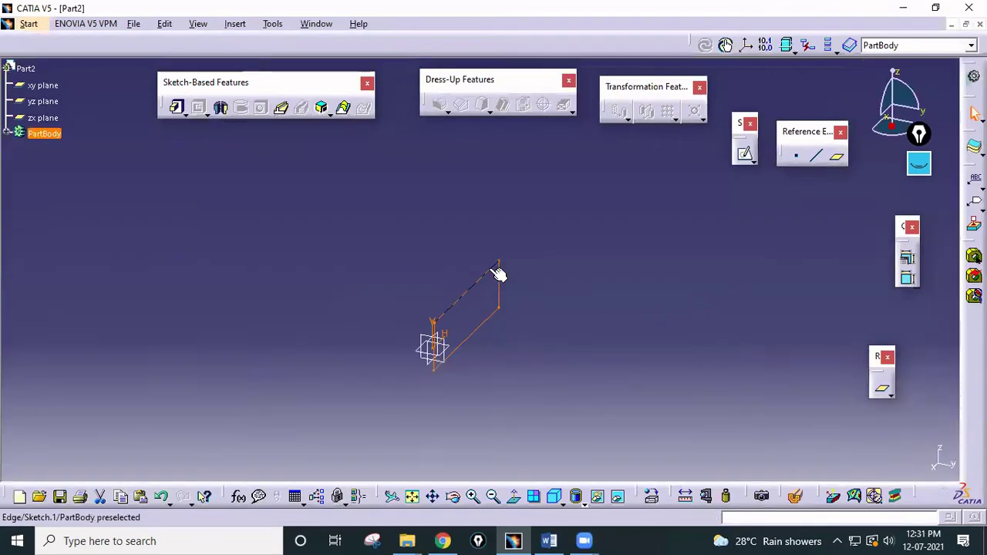
{"action": "key", "text": "Delete"}
Step: Start a sketch on the xy plane and draw two nested circles centred close together on the vertical axis above the origin
{"action": "left_click", "coordinate": [745, 153]}
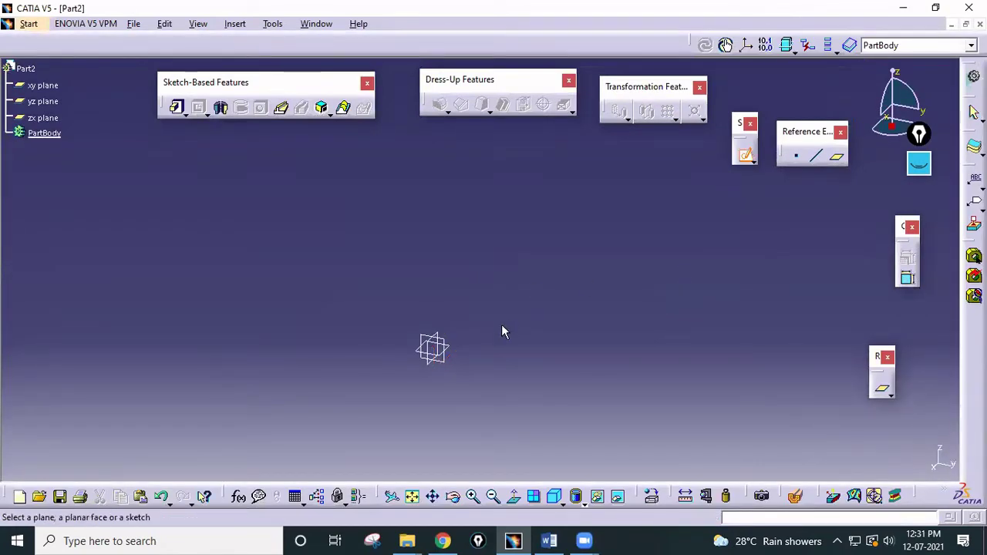
{"action": "left_click", "coordinate": [453, 349]}
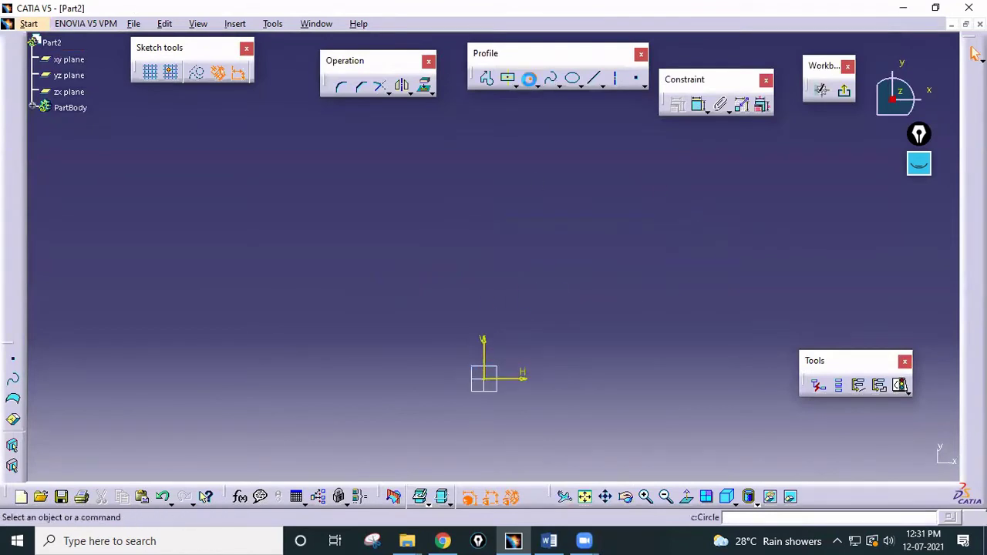
{"action": "left_click", "coordinate": [528, 77]}
{"action": "left_click", "coordinate": [484, 230]}
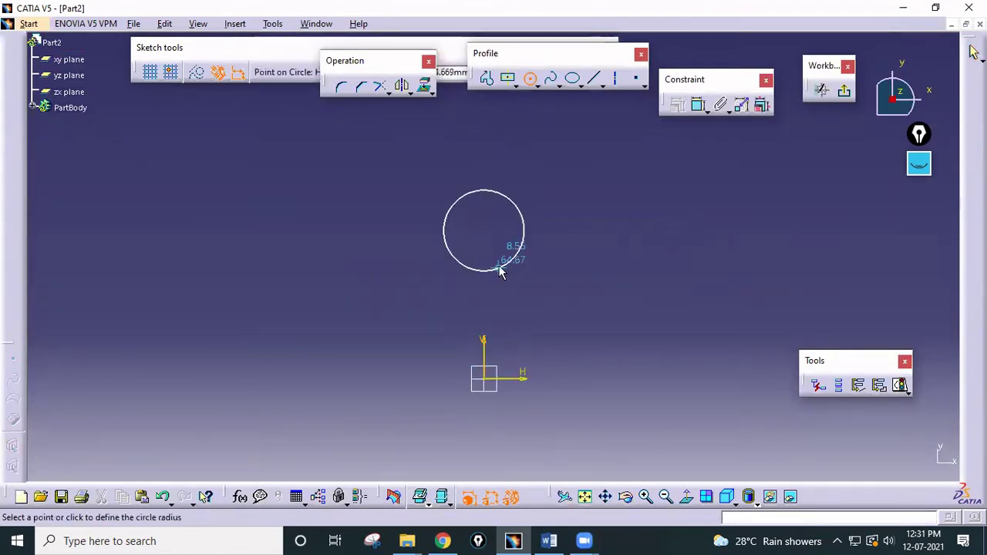
{"action": "left_click", "coordinate": [495, 255]}
{"action": "left_click", "coordinate": [488, 230]}
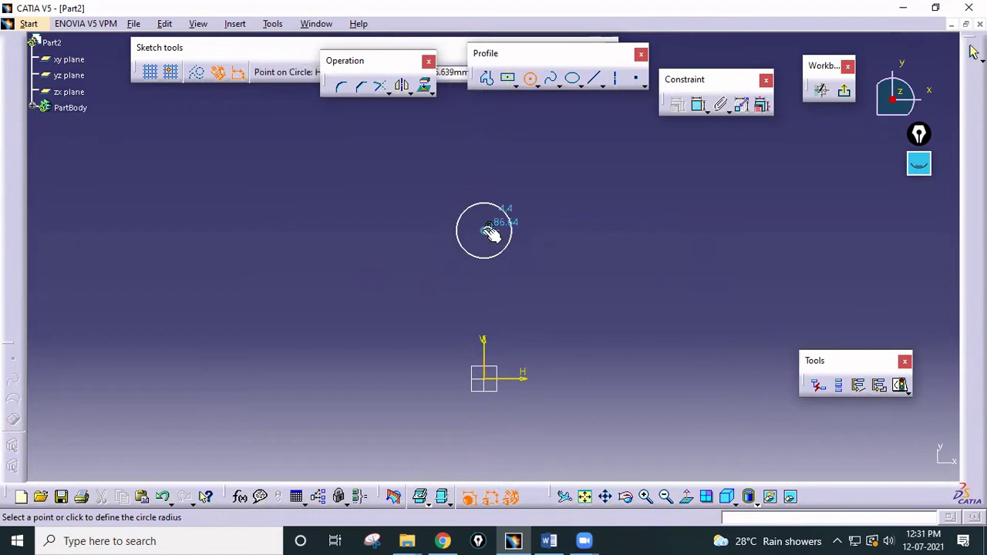
{"action": "left_click", "coordinate": [509, 270]}
{"action": "key", "text": "Escape"}
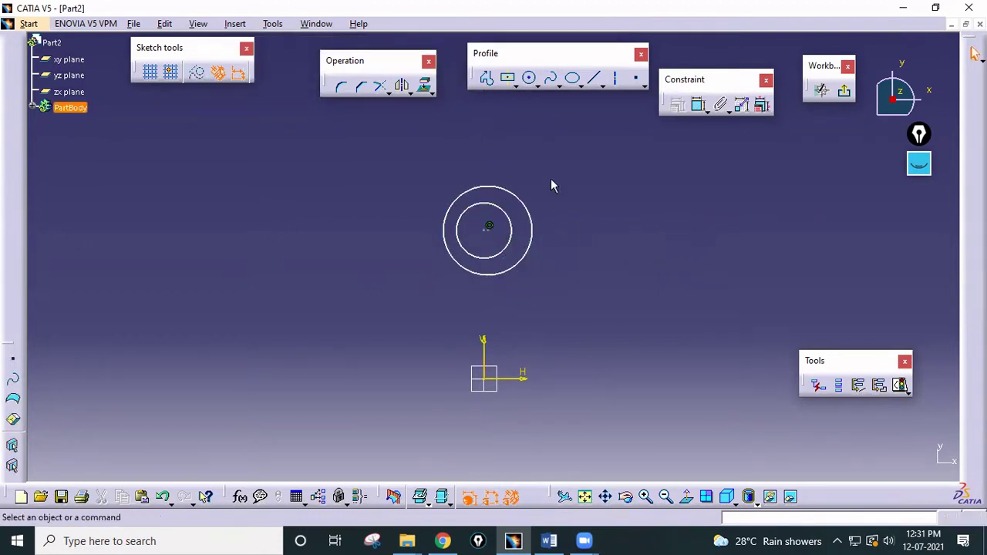
Step: Constrain the centre points of the two circles with Coincidence
{"action": "left_click", "coordinate": [485, 226]}
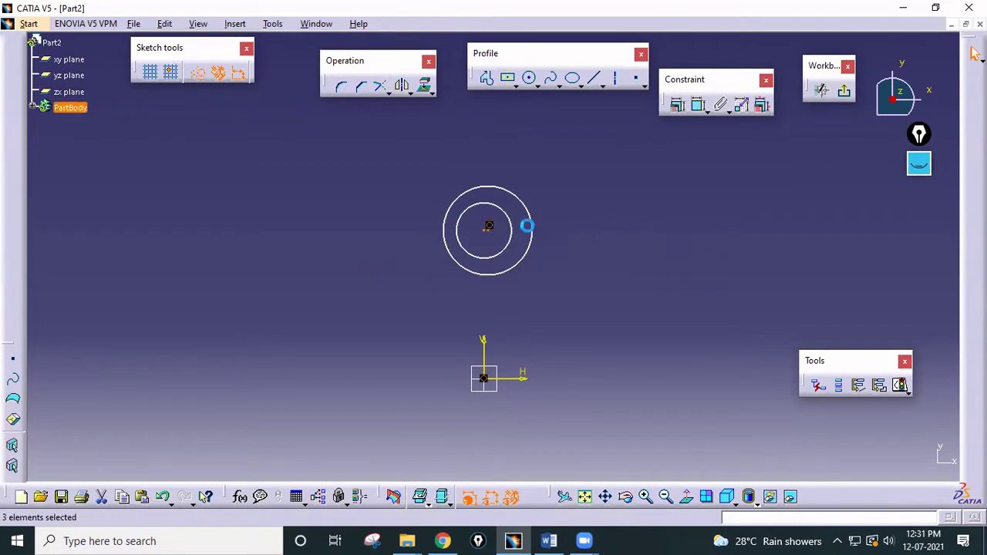
{"action": "left_click", "coordinate": [698, 105]}
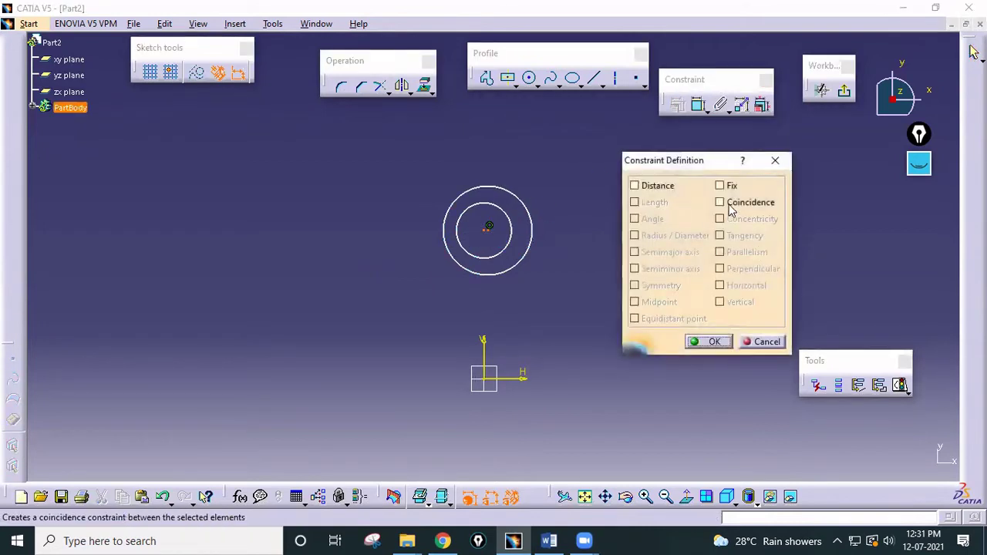
{"action": "left_click", "coordinate": [719, 202]}
{"action": "left_click", "coordinate": [708, 342]}
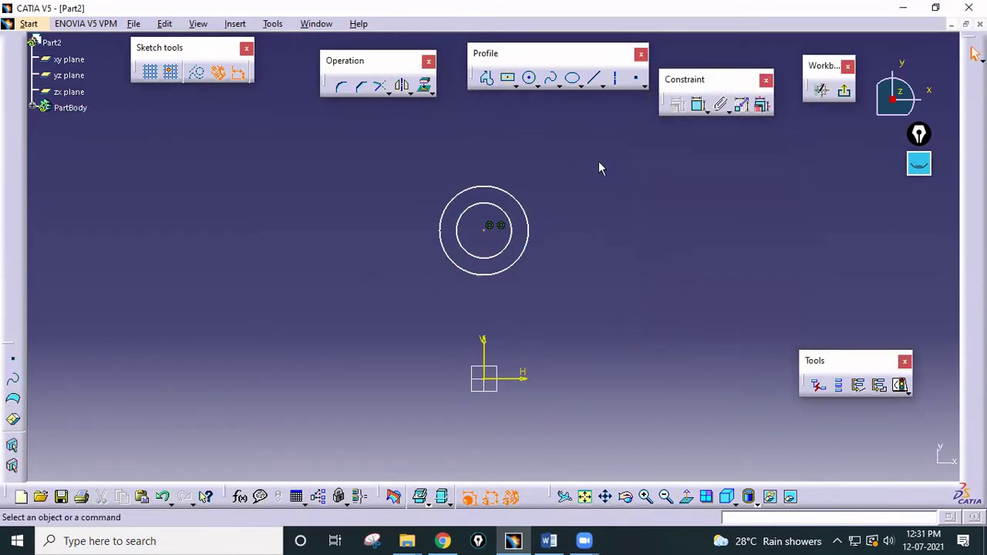
Step: Draw a tall centred rectangle on the vertical axis that encloses both circles and extends below the origin
{"action": "left_click", "coordinate": [507, 78]}
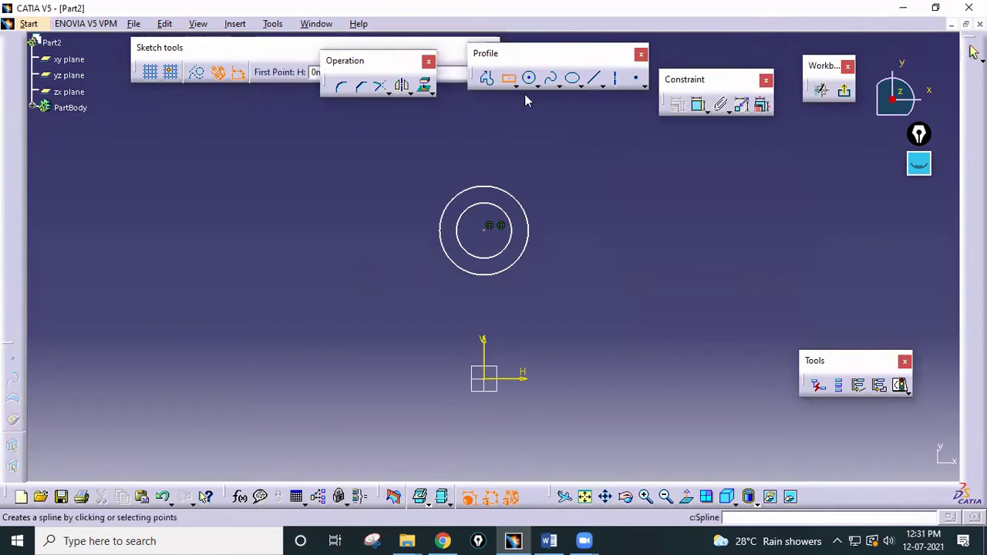
{"action": "left_click", "coordinate": [484, 299]}
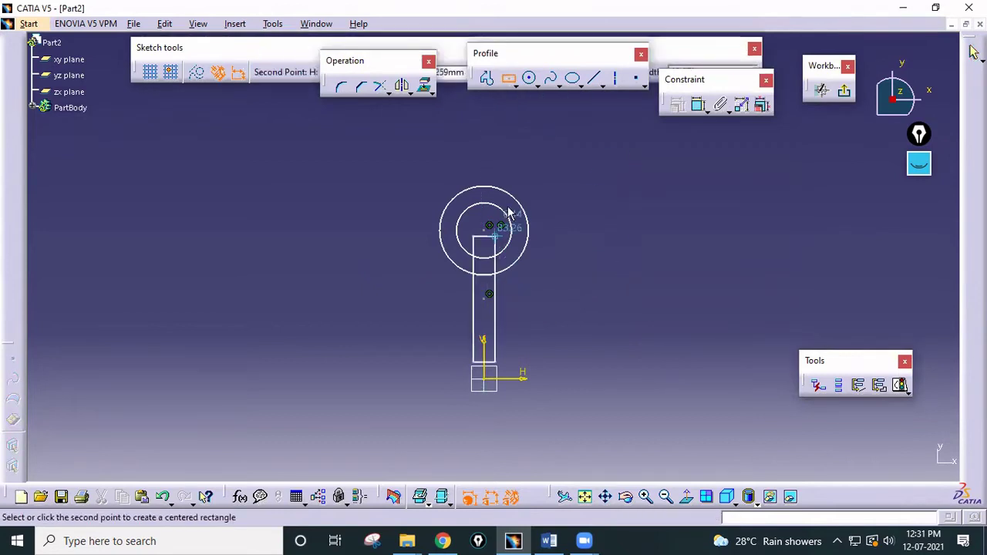
{"action": "left_click", "coordinate": [530, 158]}
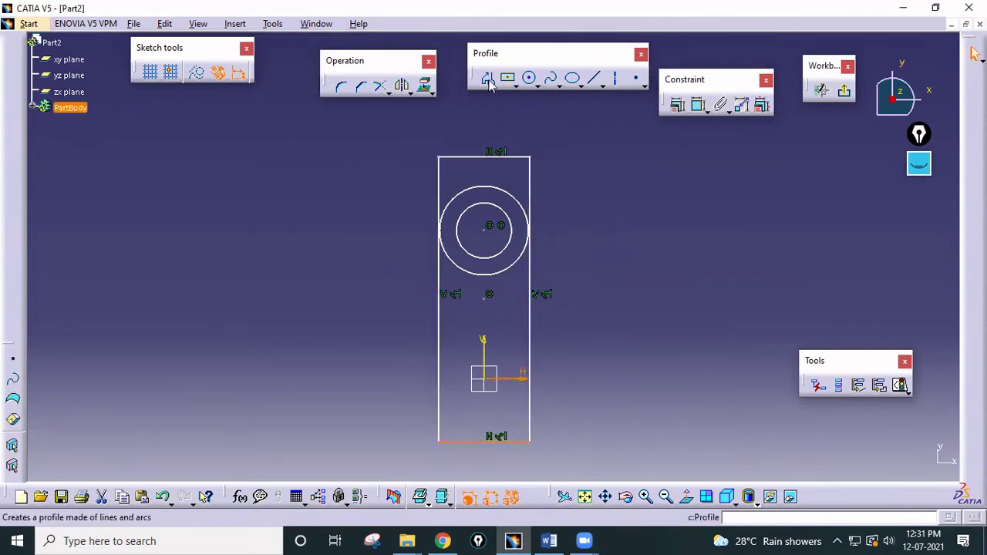
Step: Make the rectangle's bottom edge coincident with the horizontal axis and move its top edge above the circles
{"action": "left_click", "coordinate": [677, 105]}
{"action": "left_click", "coordinate": [732, 188]}
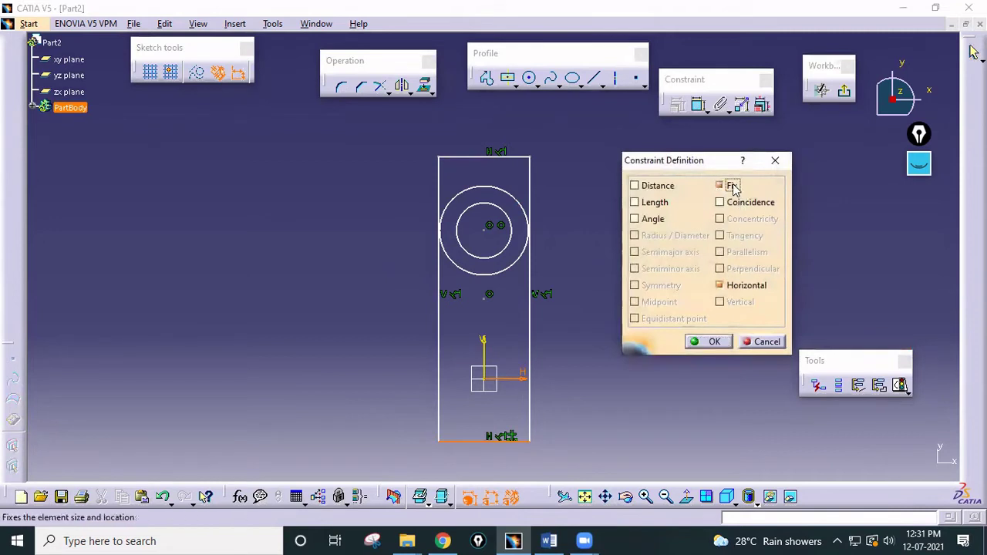
{"action": "left_click", "coordinate": [732, 188]}
{"action": "left_click", "coordinate": [729, 202]}
{"action": "left_click", "coordinate": [708, 342]}
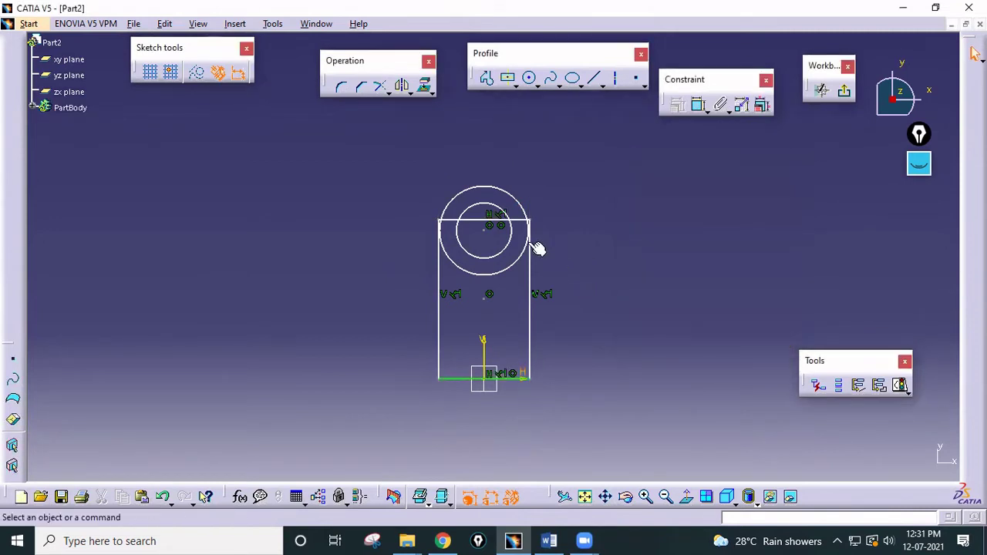
{"action": "left_click_drag", "start_coordinate": [485, 223], "coordinate": [481, 166]}
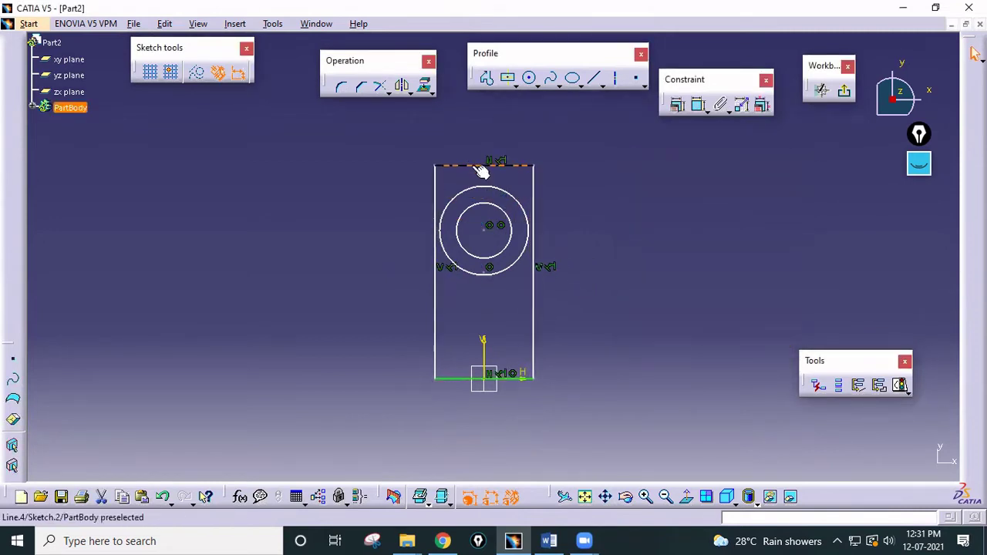
Step: Apply a Tangency constraint between the outer circle and the rectangle's right side
{"action": "left_click", "coordinate": [535, 256]}
{"action": "left_click", "coordinate": [536, 220], "text": "ctrl"}
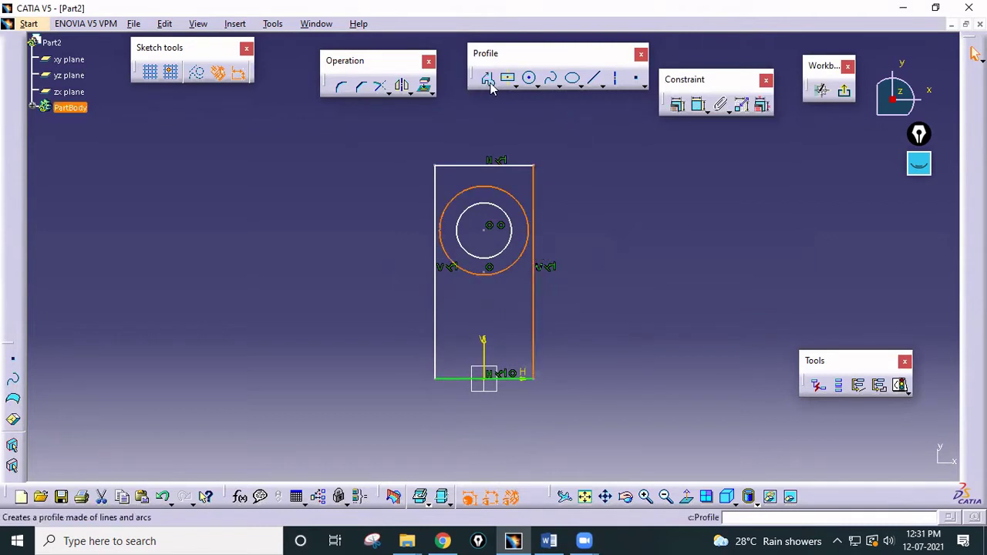
{"action": "left_click", "coordinate": [677, 105]}
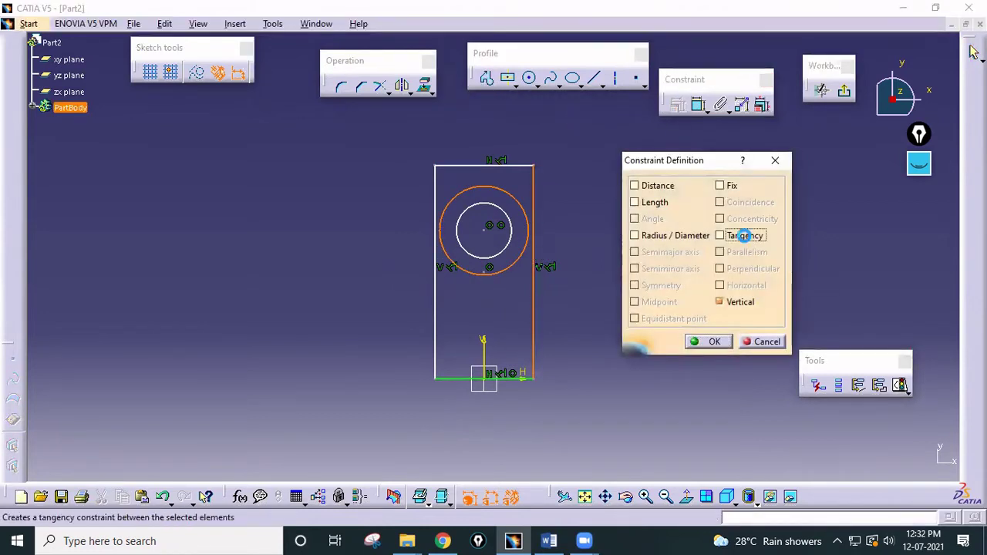
{"action": "left_click", "coordinate": [743, 236]}
{"action": "left_click", "coordinate": [709, 341]}
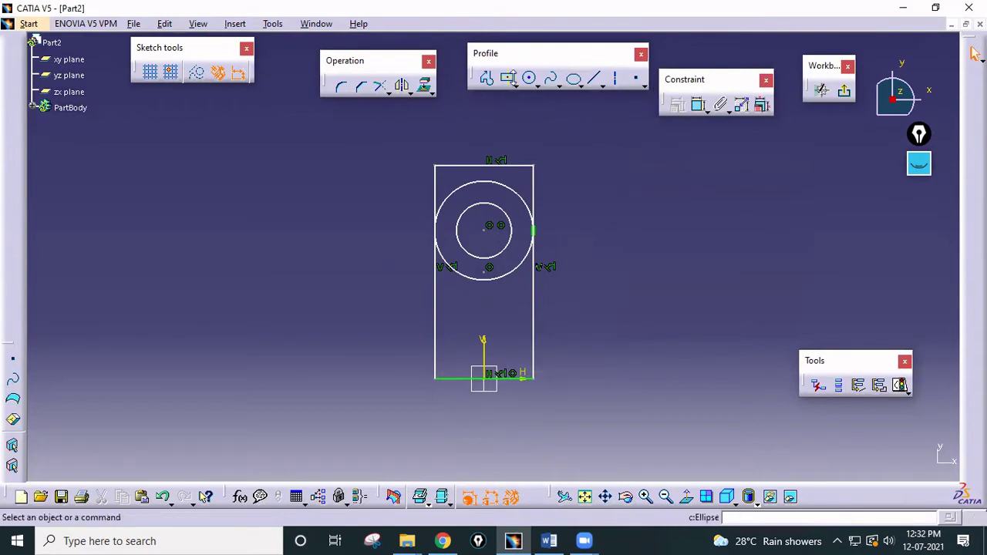
Step: Quick Trim the rectangle's top edge, the side segments above the tangent points and the outer circle's lower arc
{"action": "left_click", "coordinate": [409, 94]}
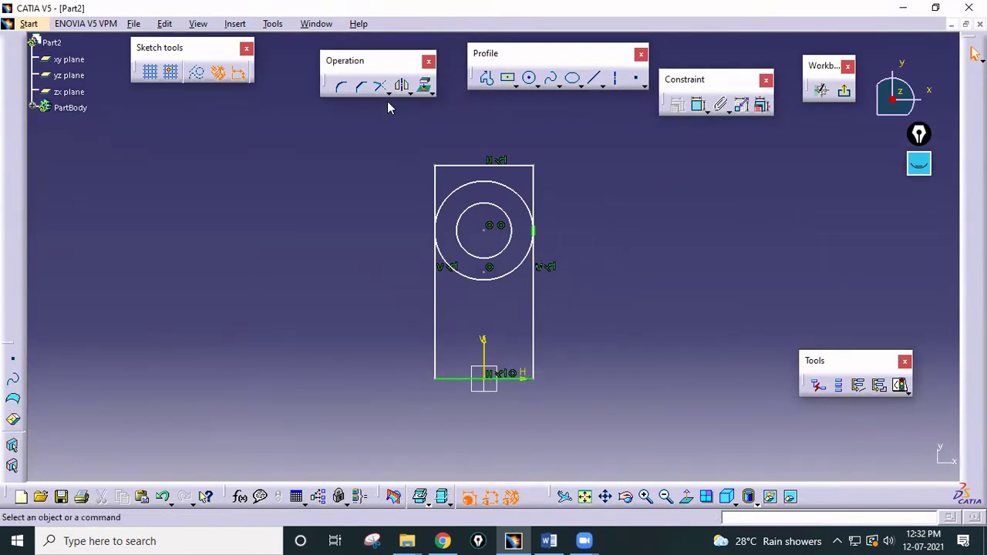
{"action": "left_click", "coordinate": [389, 93]}
{"action": "left_click", "coordinate": [449, 106]}
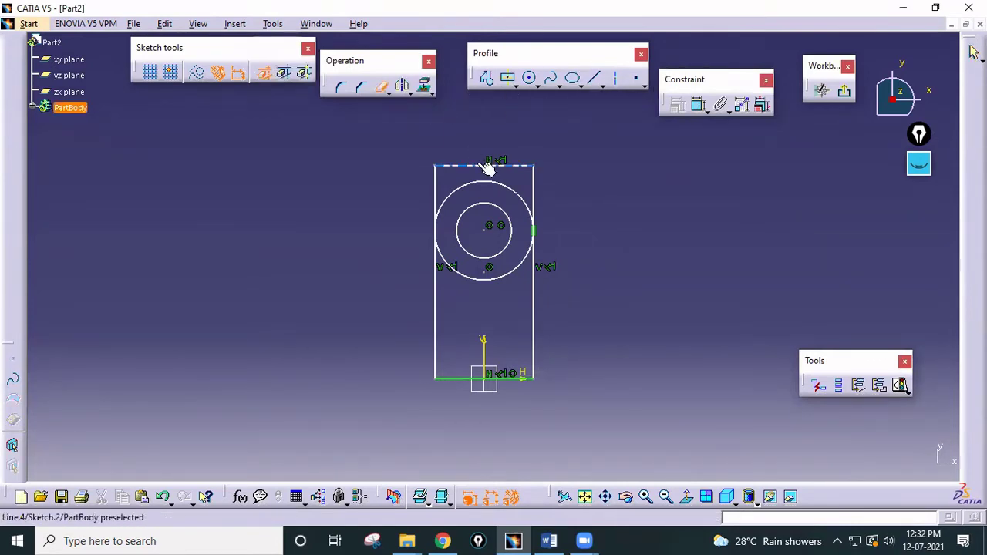
{"action": "left_click", "coordinate": [489, 165]}
{"action": "left_click", "coordinate": [533, 187]}
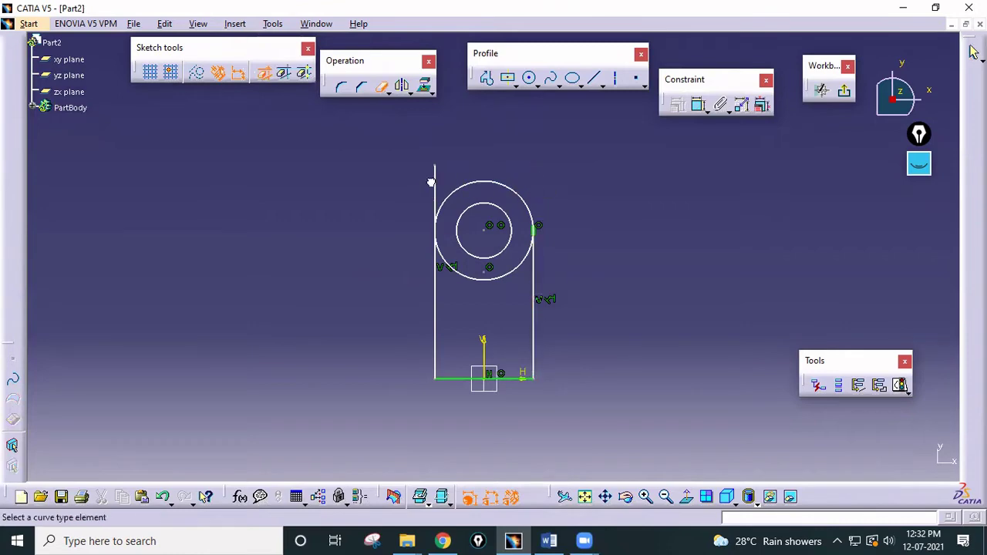
{"action": "left_click", "coordinate": [434, 180]}
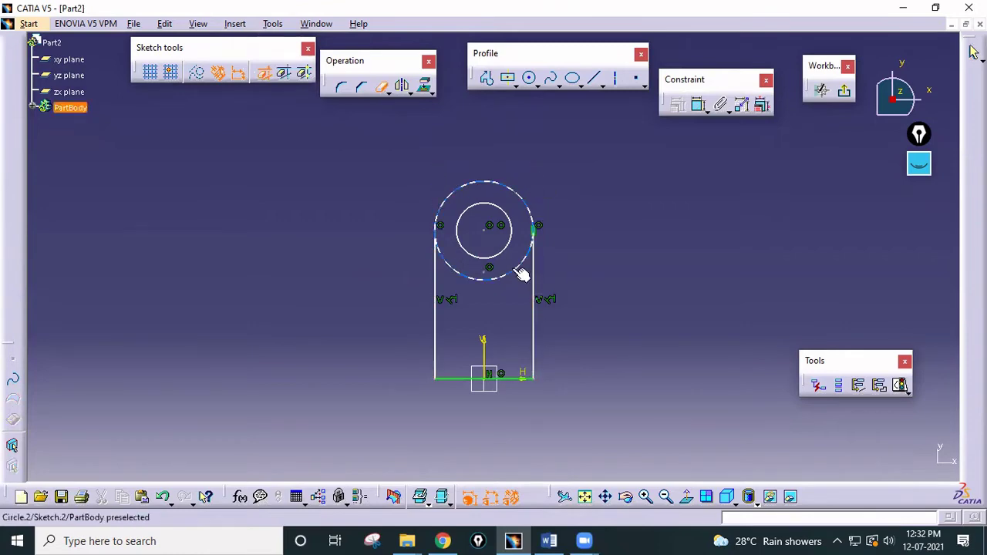
{"action": "left_click", "coordinate": [520, 275]}
Step: Dimension the profile's bottom edge and set the arm width to 60 mm, as given in the reference drawing
{"action": "left_click", "coordinate": [698, 104]}
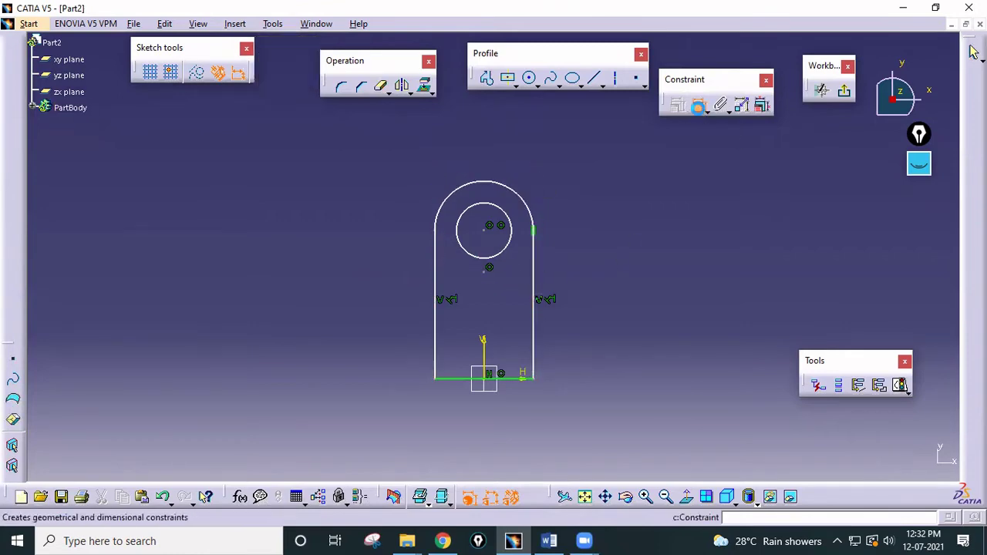
{"action": "left_click", "coordinate": [560, 536]}
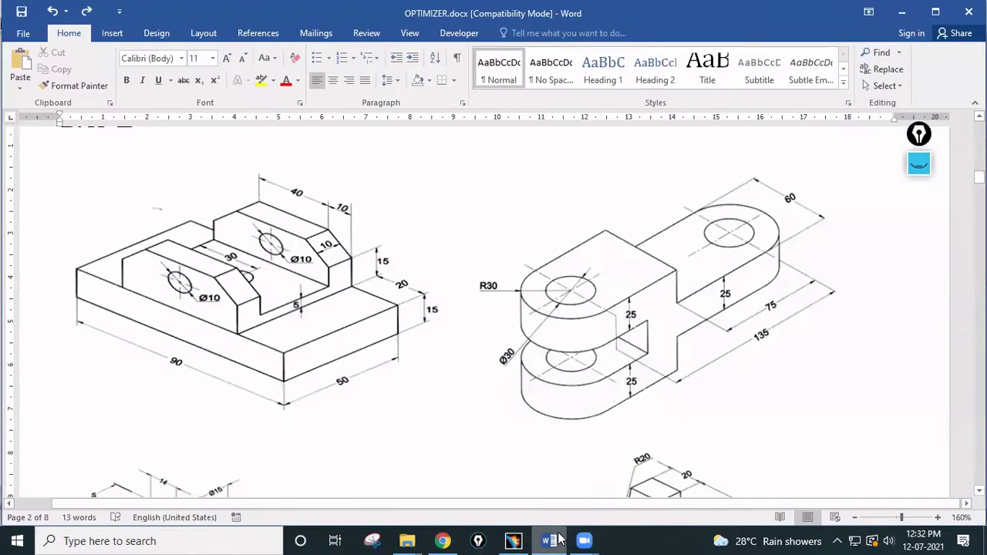
{"action": "left_click", "coordinate": [558, 539]}
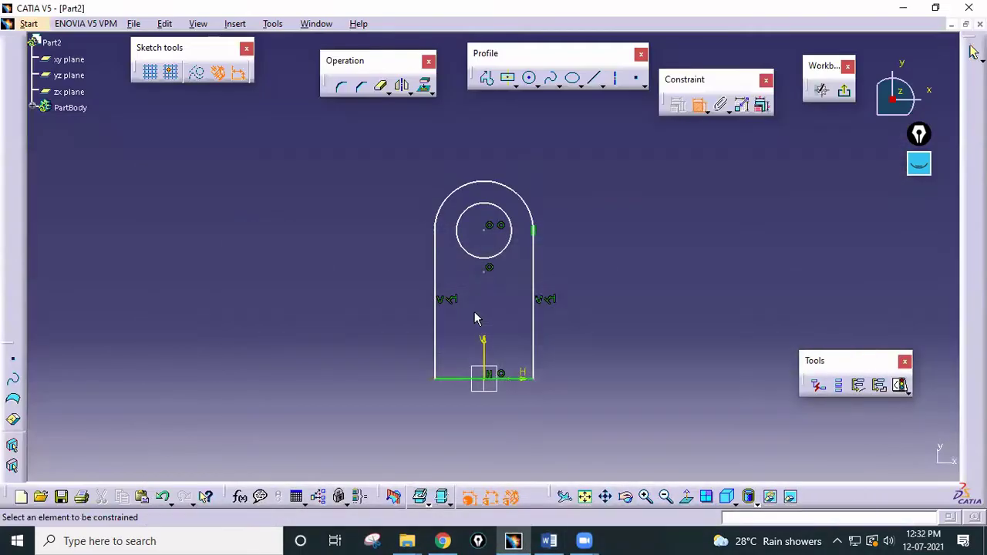
{"action": "left_click", "coordinate": [468, 379]}
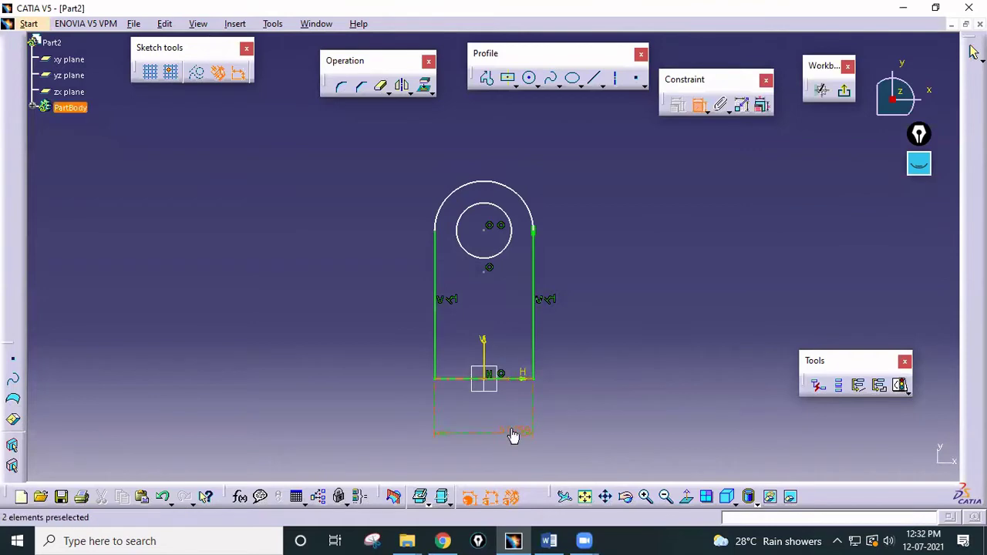
{"action": "double_click", "coordinate": [513, 434]}
{"action": "type", "text": "92"}
{"action": "key", "text": "Return"}
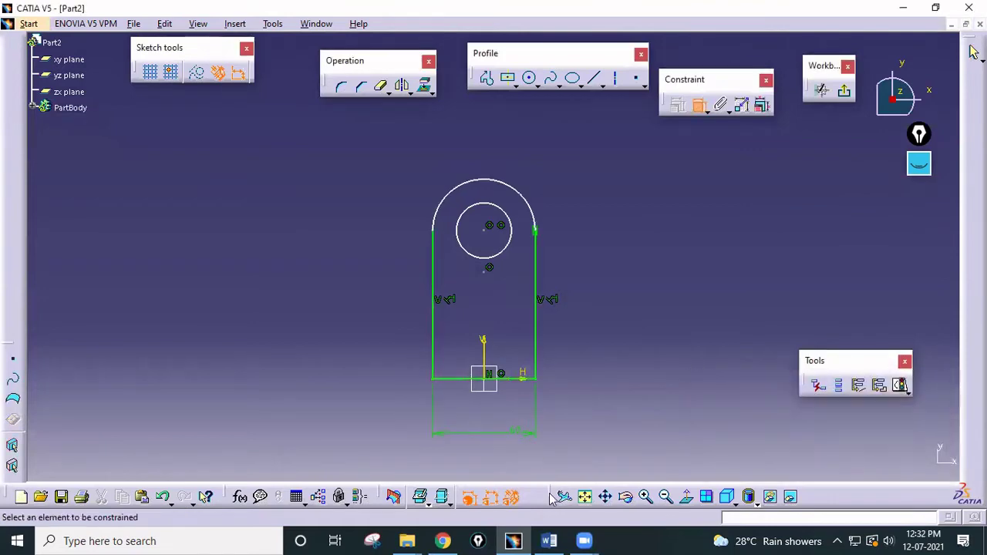
Step: Check the hole size in the reference drawing and dimension the inner circle to a diameter of 30 mm
{"action": "left_click", "coordinate": [549, 540]}
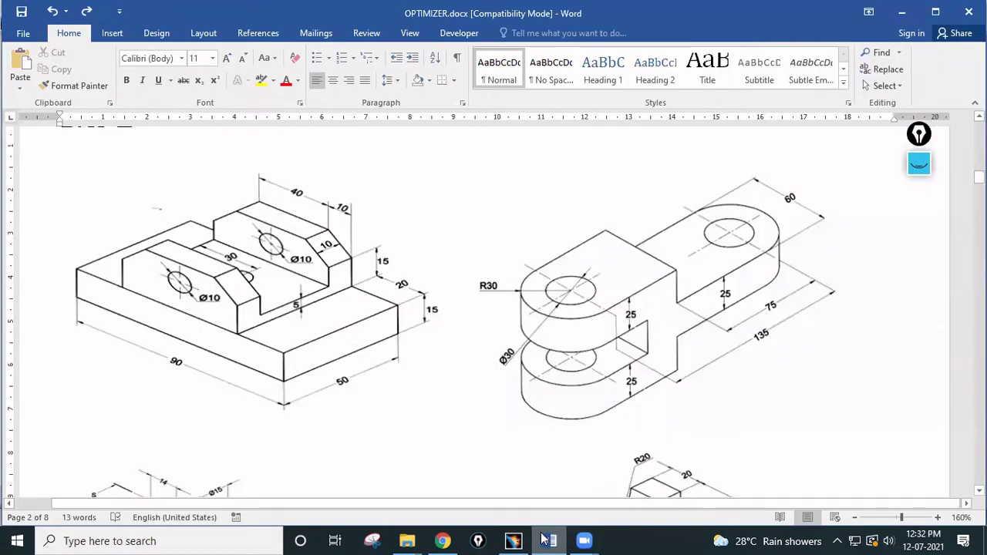
{"action": "left_click", "coordinate": [548, 541]}
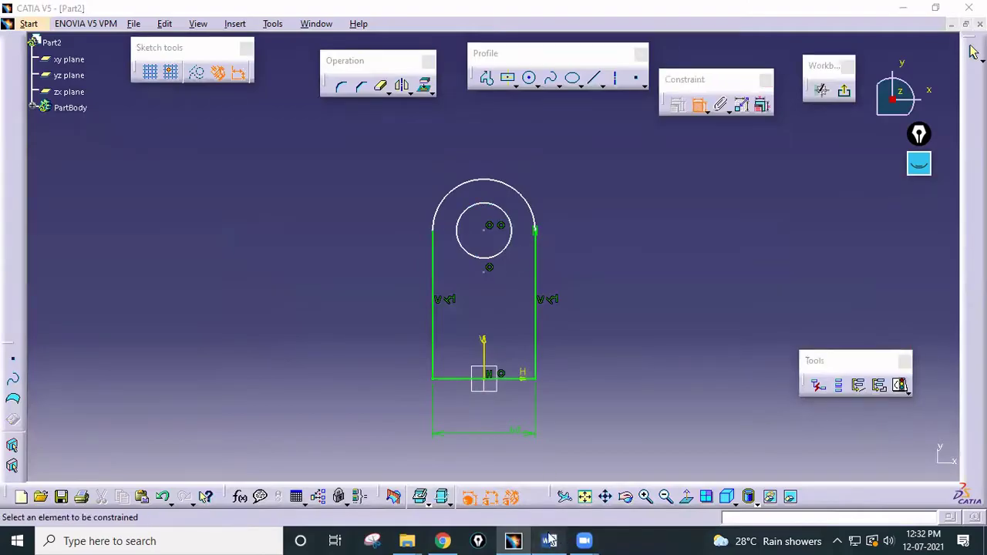
{"action": "left_click", "coordinate": [549, 541]}
{"action": "left_click", "coordinate": [549, 541]}
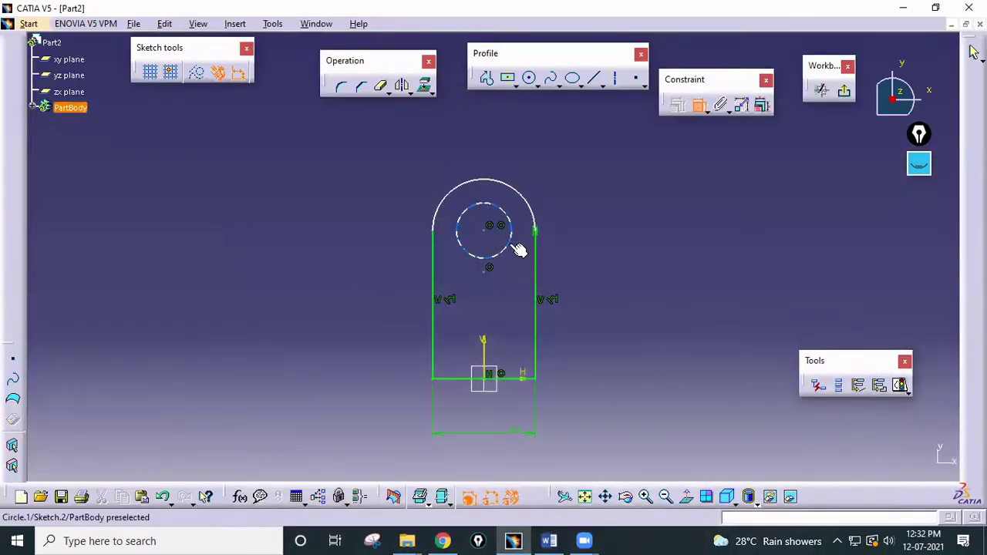
{"action": "left_click", "coordinate": [513, 245]}
{"action": "left_click", "coordinate": [599, 274]}
{"action": "double_click", "coordinate": [600, 273]}
{"action": "type", "text": "30"}
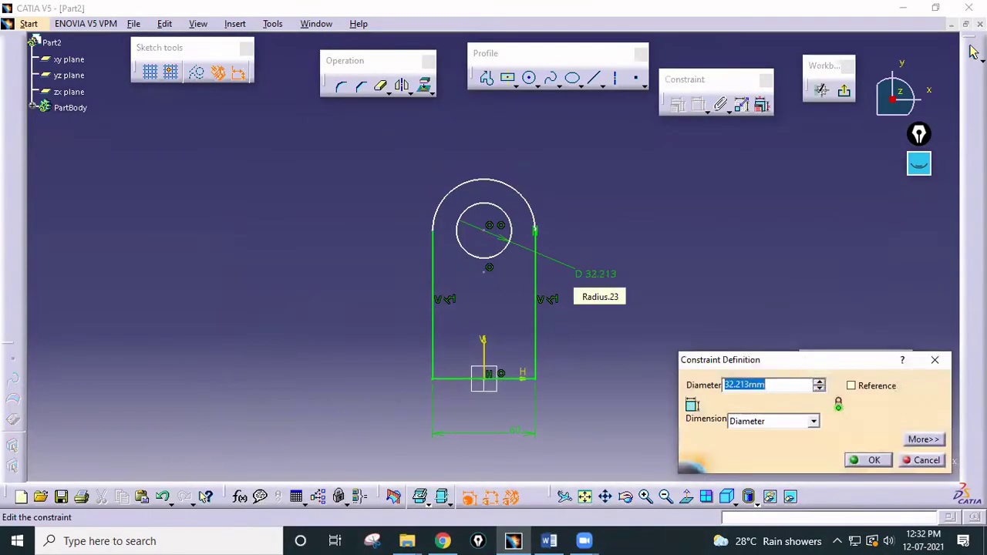
{"action": "key", "text": "Return"}
Step: Check the arm length in the drawing and set the distance from the hole's centre to the bottom edge to 75 mm
{"action": "left_click", "coordinate": [549, 540]}
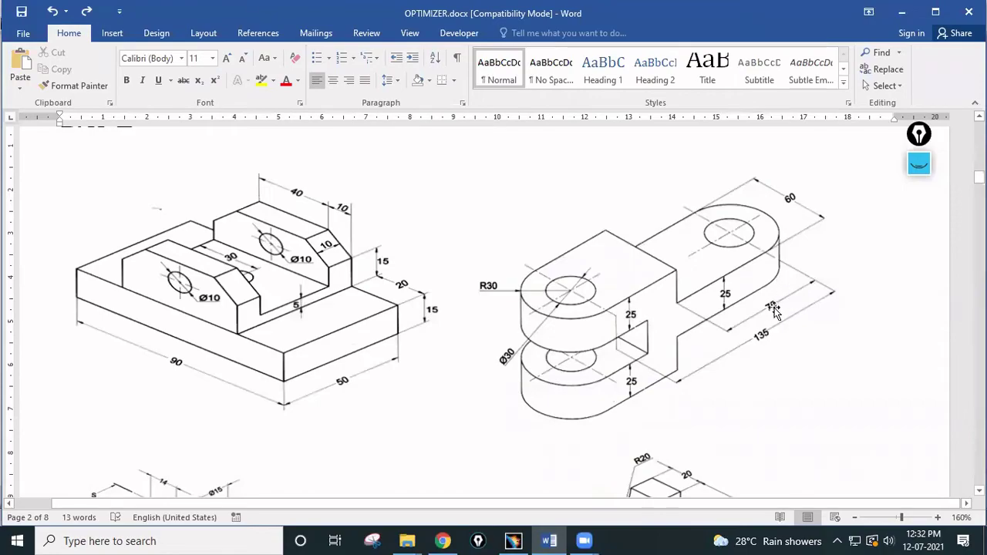
{"action": "left_click", "coordinate": [512, 541]}
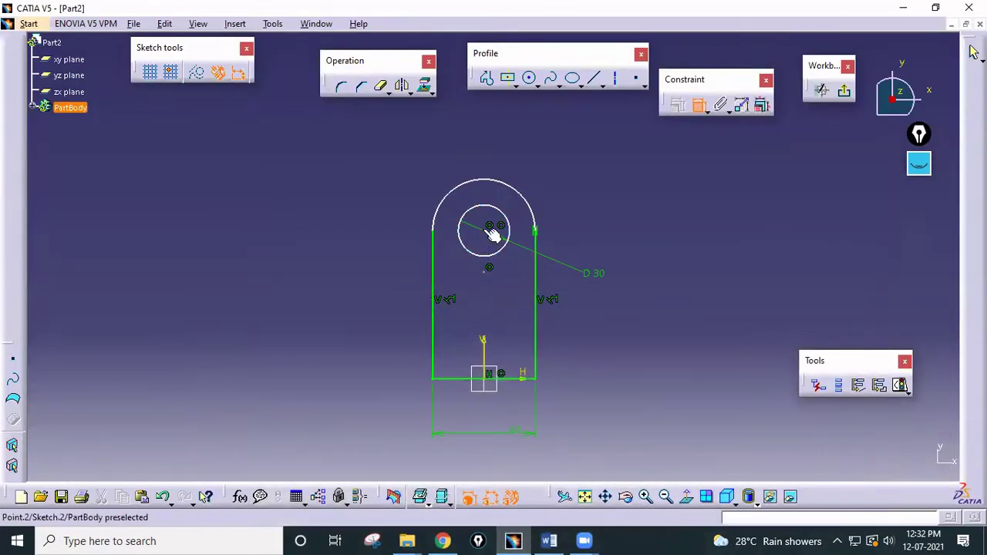
{"action": "left_click", "coordinate": [492, 232]}
{"action": "left_click", "coordinate": [465, 379]}
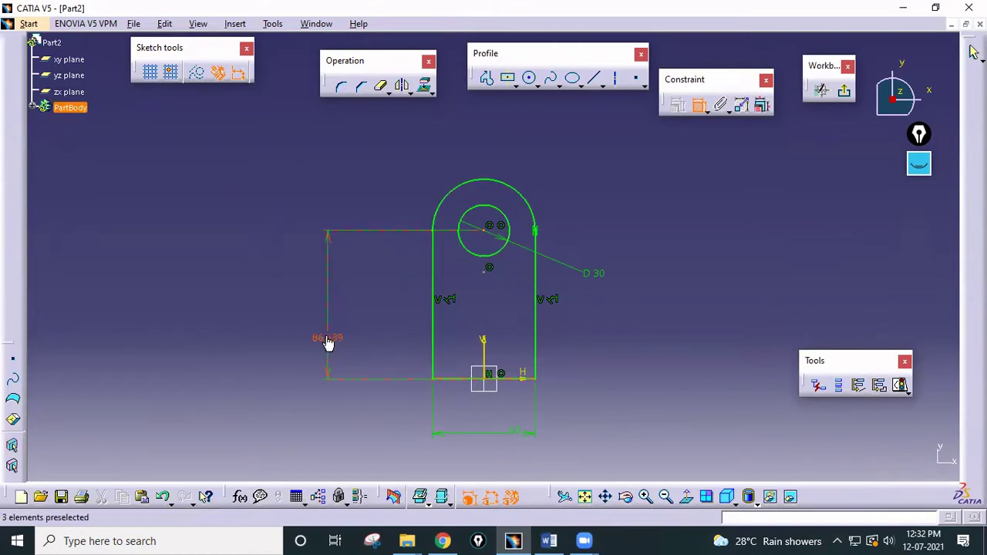
{"action": "double_click", "coordinate": [328, 340]}
{"action": "key", "text": "Return"}
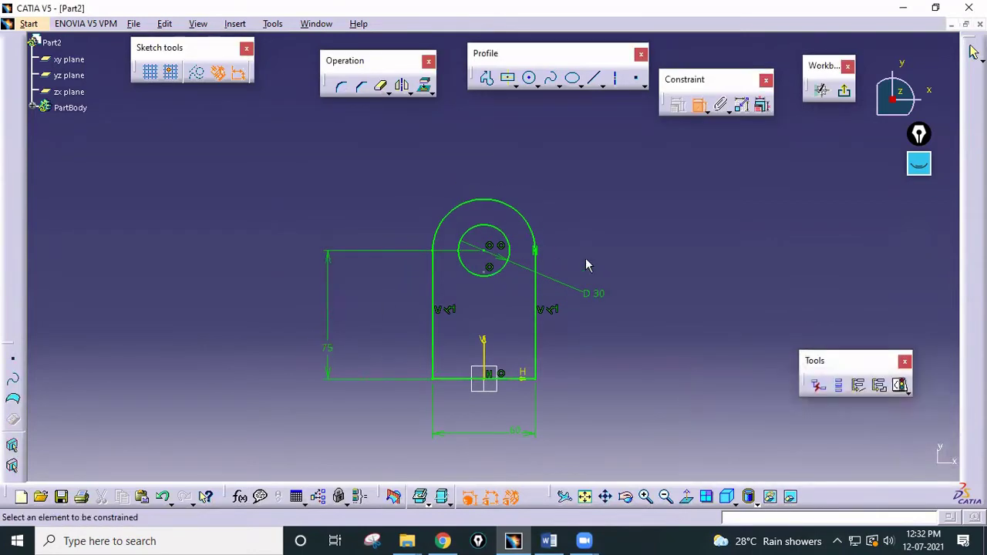
Step: Exit the sketch and pad the arm profile with a length of 12.5 mm and mirrored extent
{"action": "left_click", "coordinate": [843, 91]}
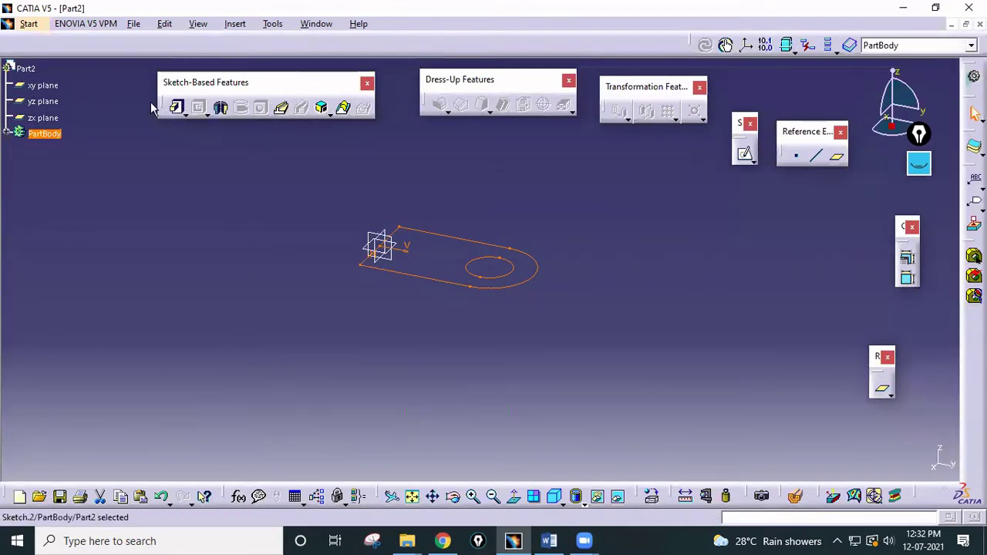
{"action": "left_click", "coordinate": [178, 106]}
{"action": "left_click", "coordinate": [549, 541]}
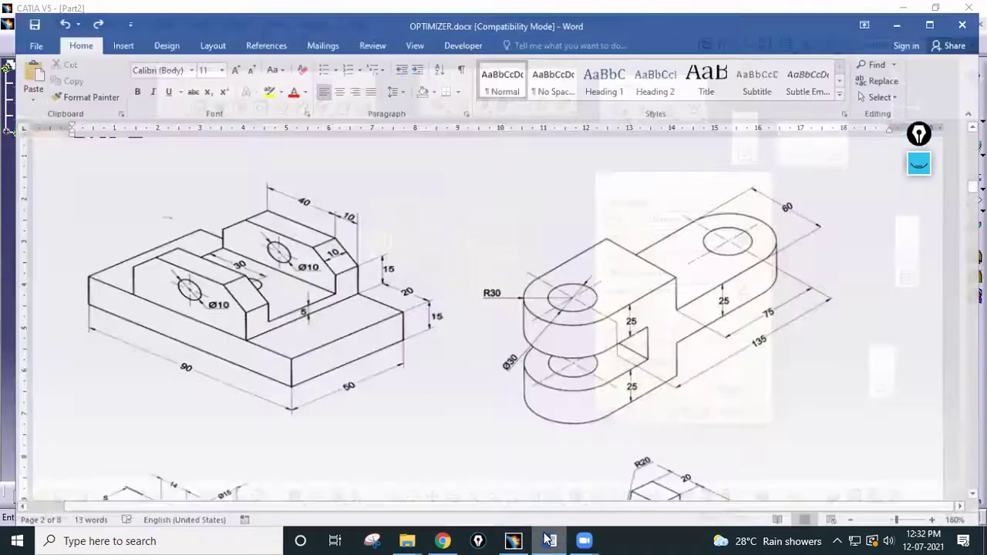
{"action": "left_click", "coordinate": [549, 540]}
{"action": "type", "text": "12.5"}
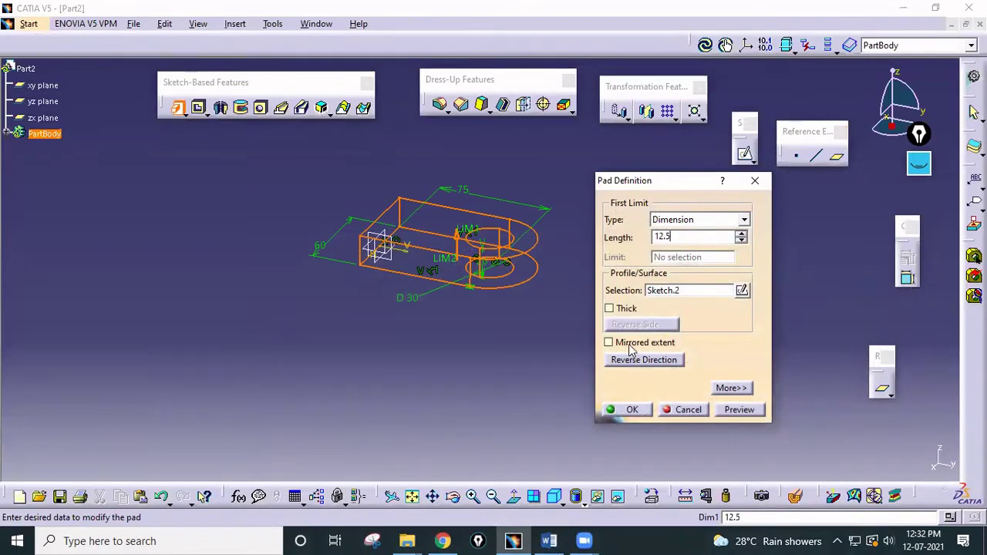
{"action": "left_click", "coordinate": [630, 346]}
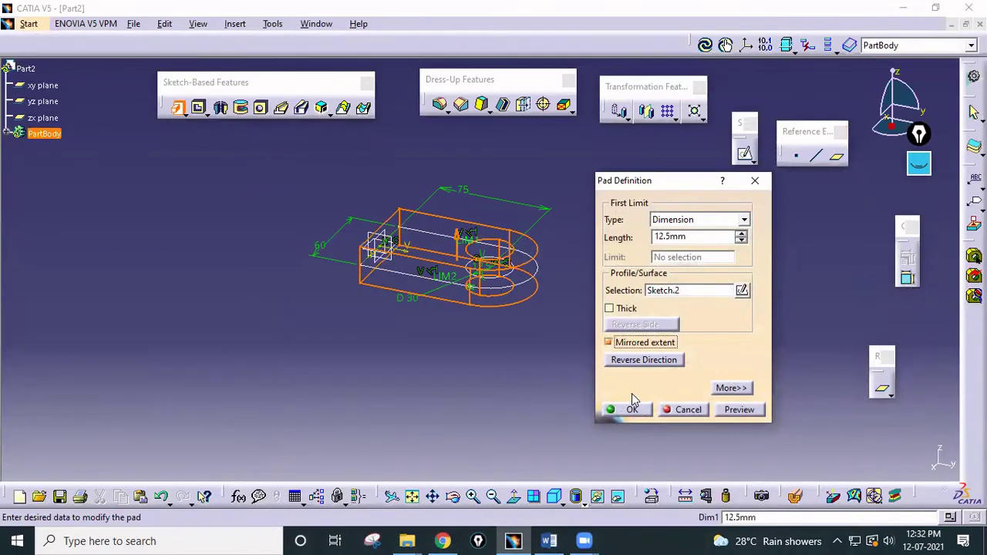
{"action": "left_click", "coordinate": [631, 414]}
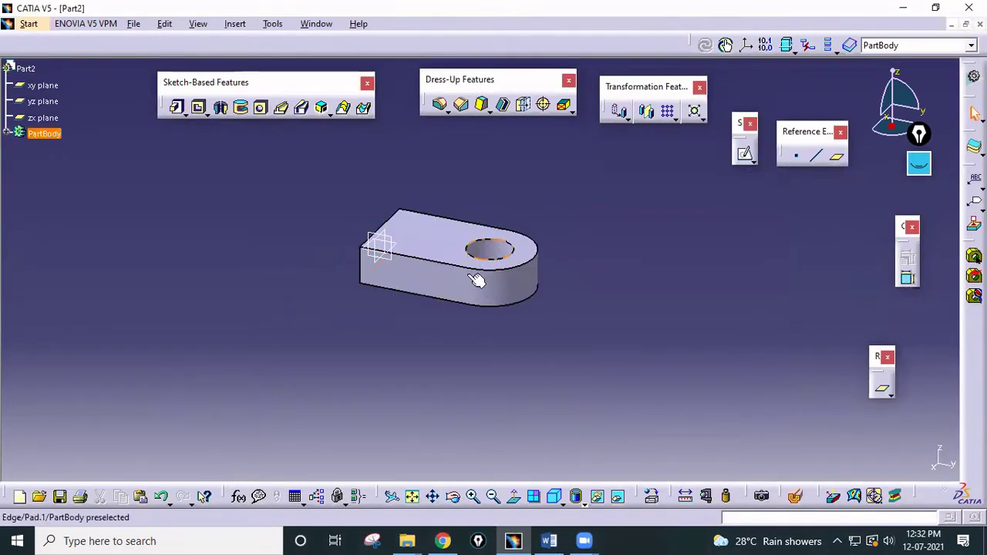
{"action": "left_click", "coordinate": [543, 539]}
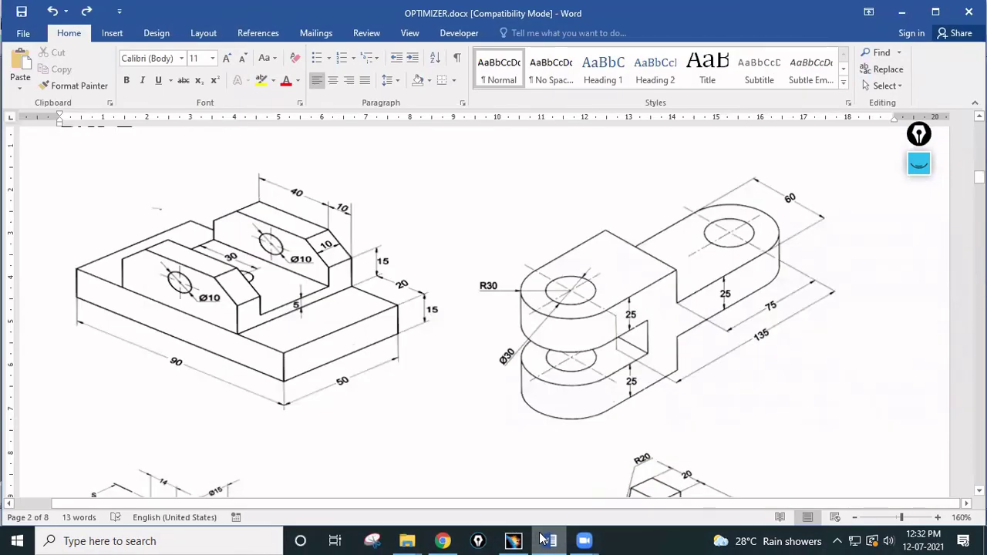
{"action": "left_click", "coordinate": [545, 540]}
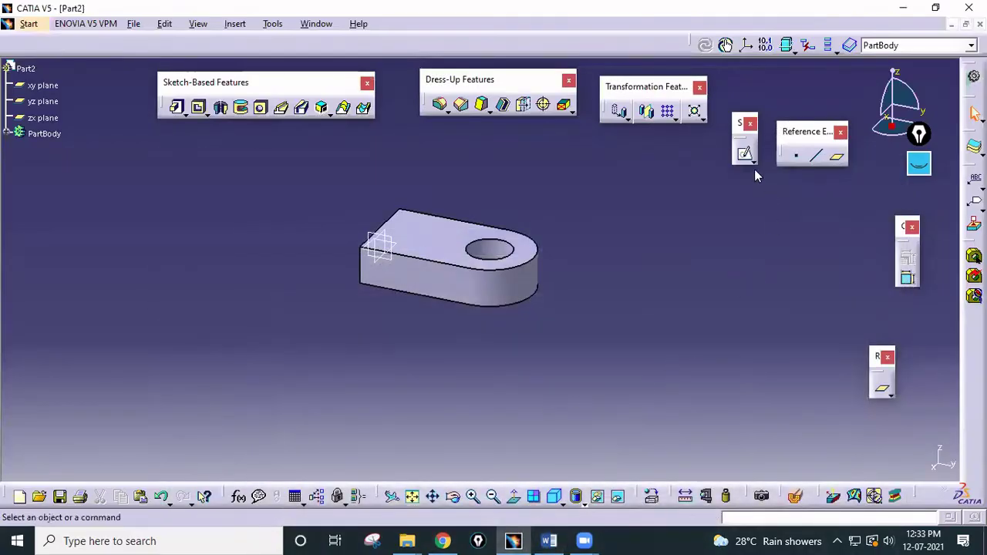
{"action": "left_click", "coordinate": [745, 153]}
{"action": "left_click", "coordinate": [408, 271]}
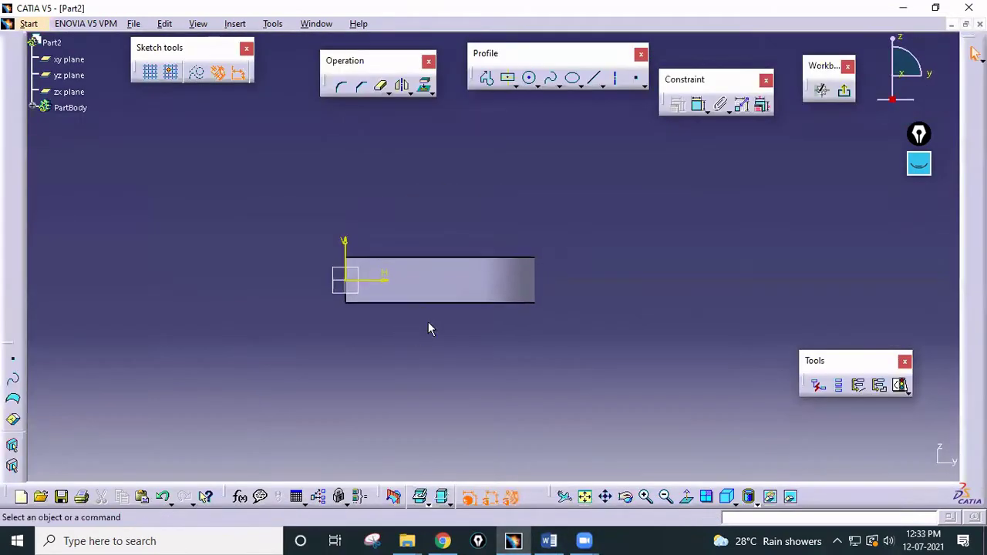
{"action": "left_click", "coordinate": [844, 91]}
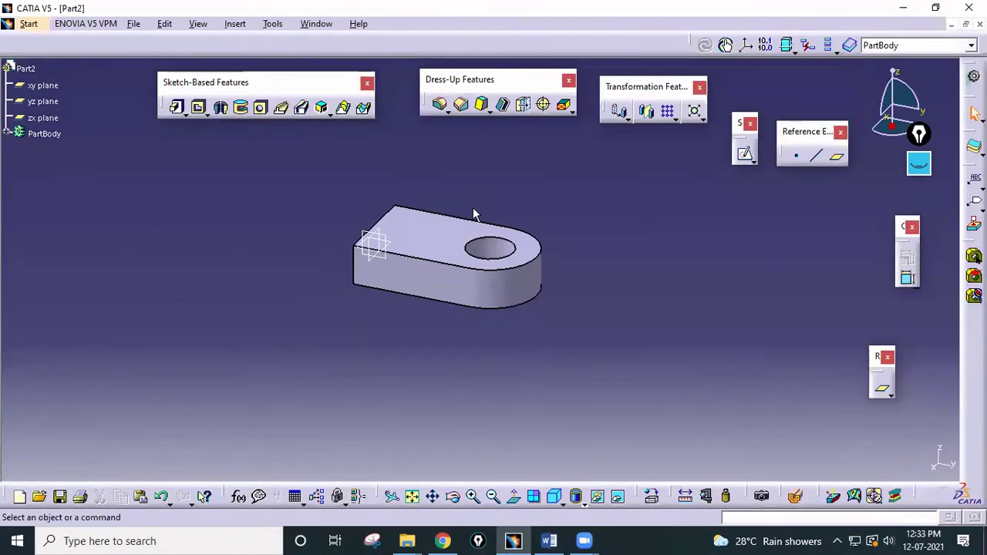
Step: Start a sketch on the yz plane and draw an upright centred rectangle on the horizontal axis, beyond the arm's flat end
{"action": "middle_click_drag", "start_coordinate": [473, 214], "coordinate": [704, 195]}
{"action": "left_click", "coordinate": [752, 157]}
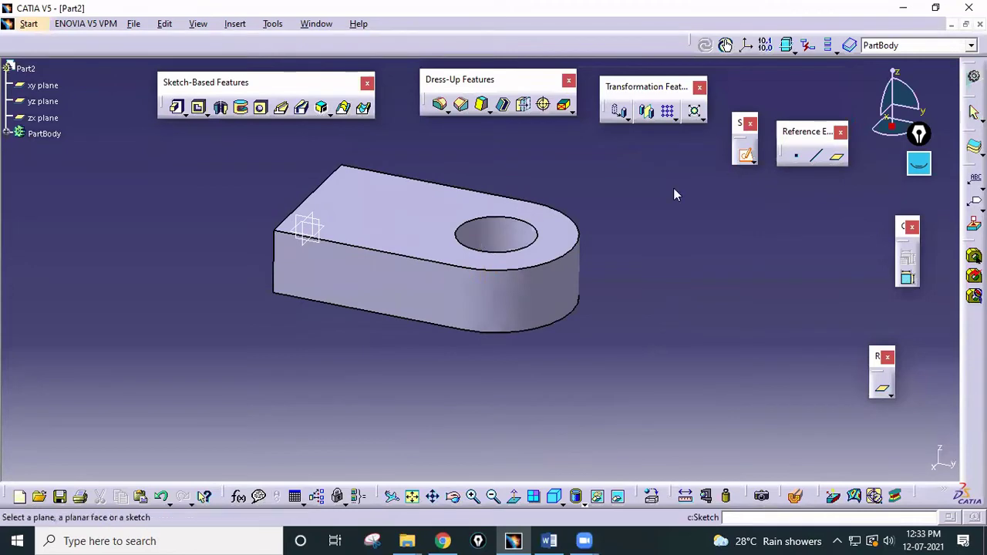
{"action": "left_click", "coordinate": [327, 224]}
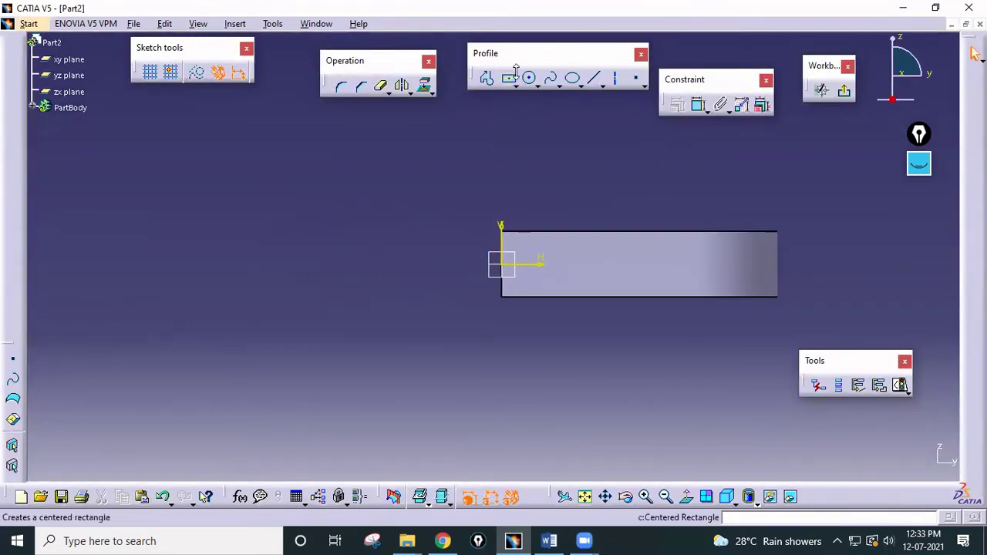
{"action": "left_click", "coordinate": [508, 80]}
{"action": "left_click", "coordinate": [443, 259]}
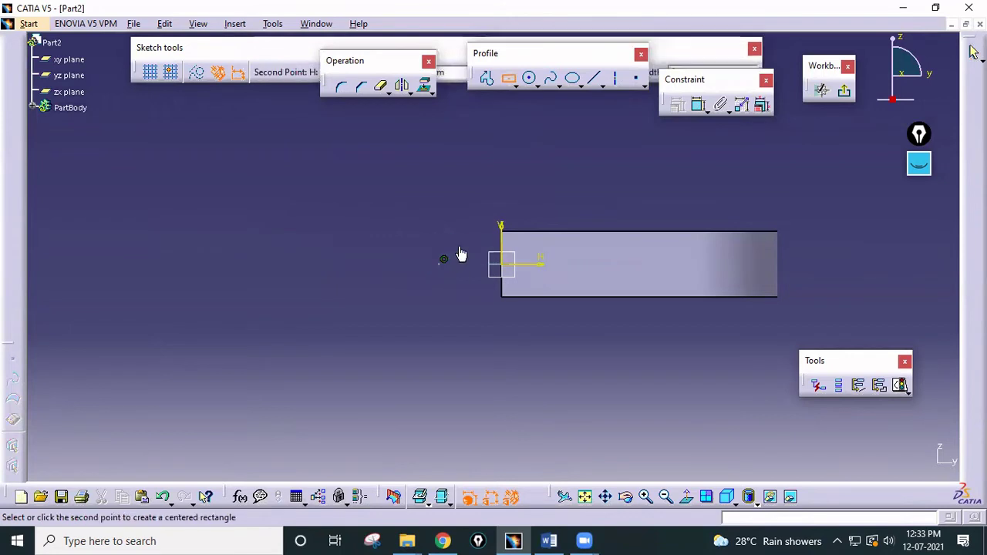
{"action": "left_click", "coordinate": [487, 171]}
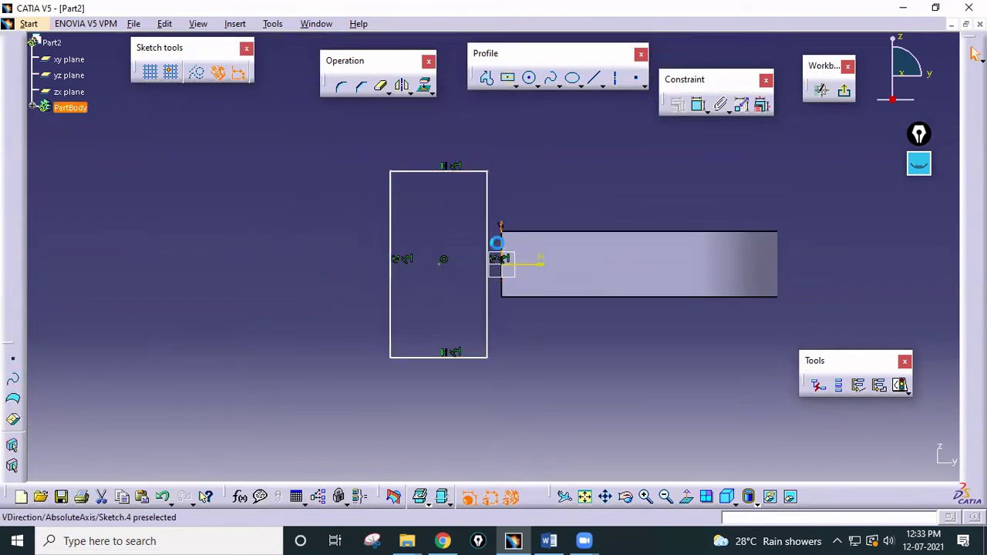
Step: Make the rectangle's edge nearest the arm coincident with the sketch's vertical axis
{"action": "left_click", "coordinate": [498, 226]}
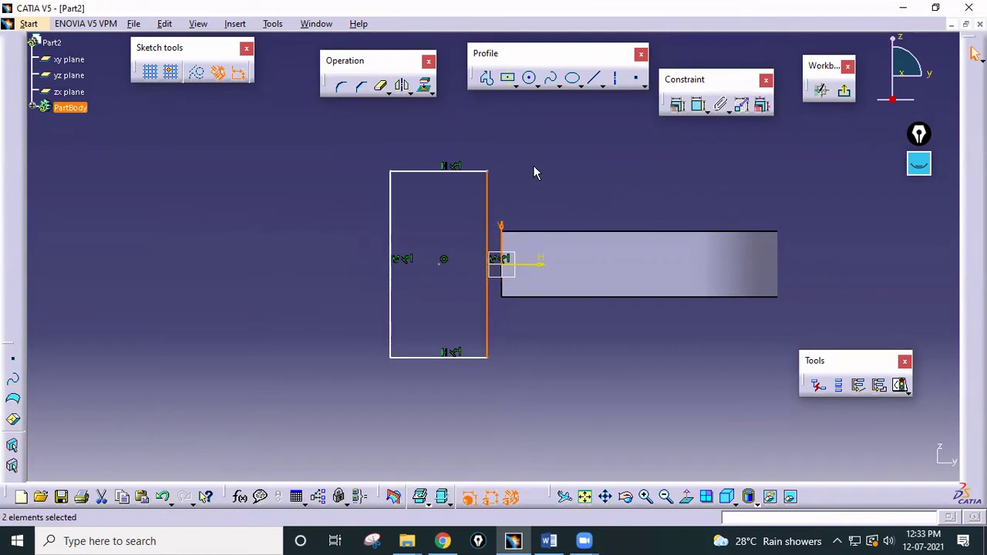
{"action": "left_click", "coordinate": [677, 105]}
{"action": "left_click", "coordinate": [719, 202]}
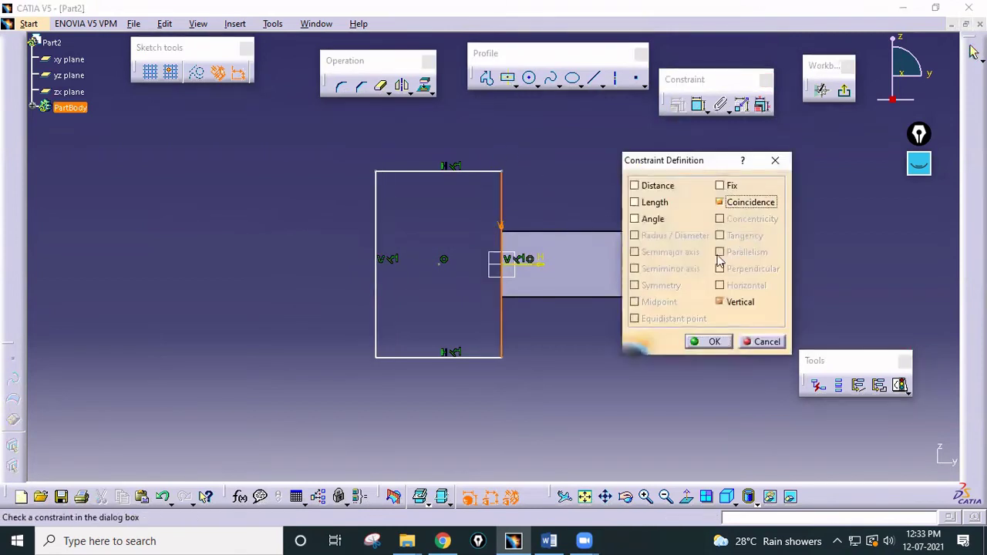
{"action": "left_click", "coordinate": [690, 342]}
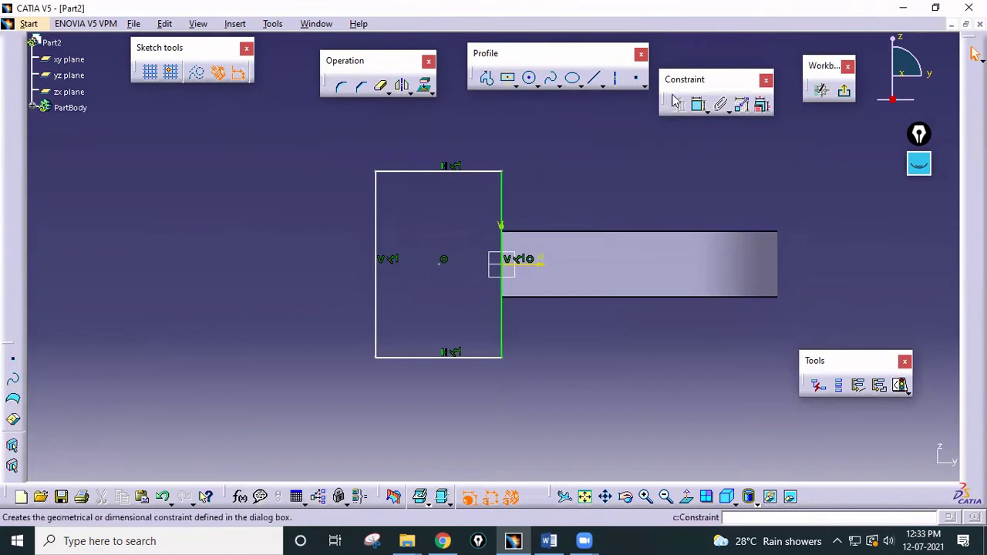
Step: Dimension the rectangle's width and height
{"action": "left_click", "coordinate": [697, 105]}
{"action": "left_click", "coordinate": [468, 171]}
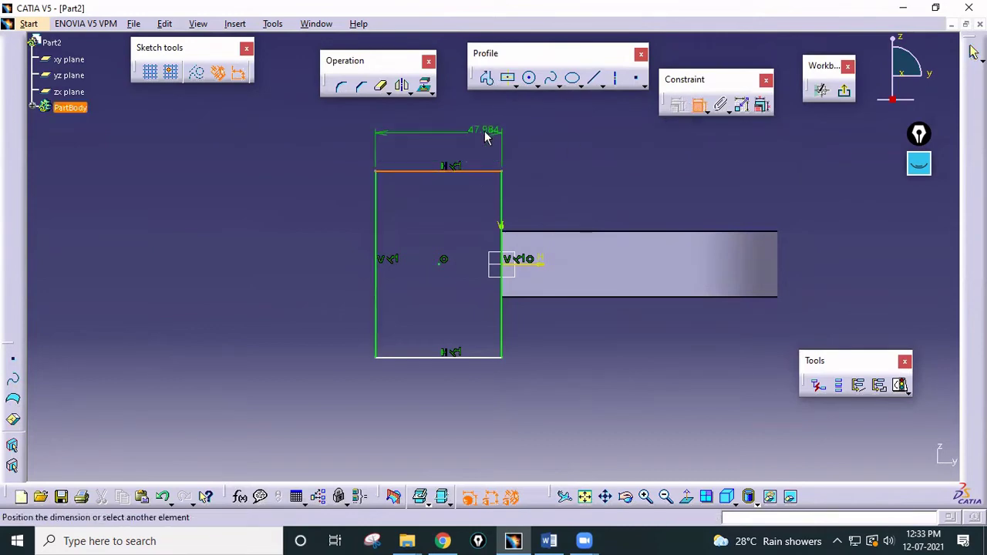
{"action": "left_click", "coordinate": [487, 132]}
{"action": "left_click", "coordinate": [377, 297]}
{"action": "left_click", "coordinate": [304, 325]}
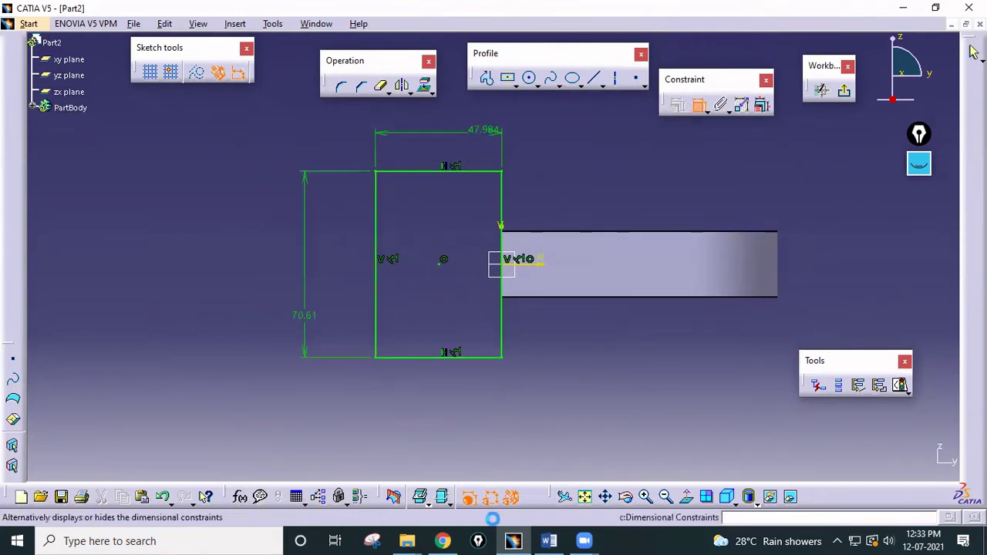
Step: Check the block's dimensions in the reference drawing, then set the rectangle's width to 25 mm and height to 75 mm
{"action": "left_click", "coordinate": [549, 541]}
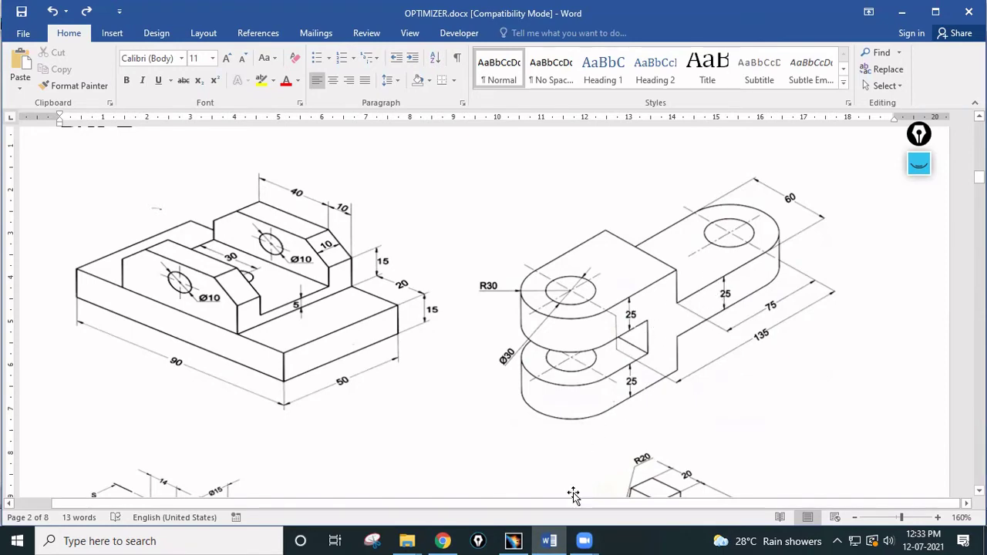
{"action": "key", "text": "alt+Tab"}
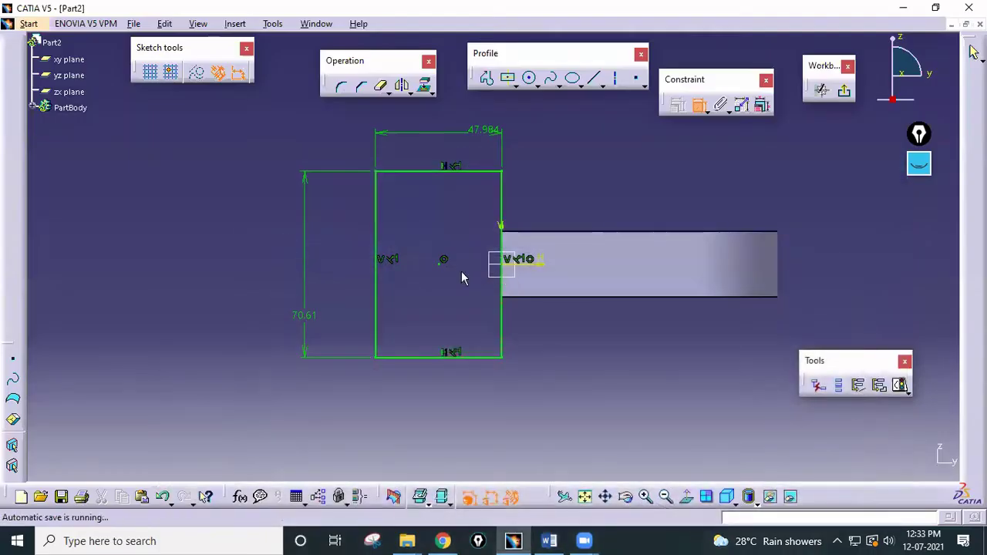
{"action": "double_click", "coordinate": [477, 133]}
{"action": "type", "text": "25"}
{"action": "key", "text": "Return"}
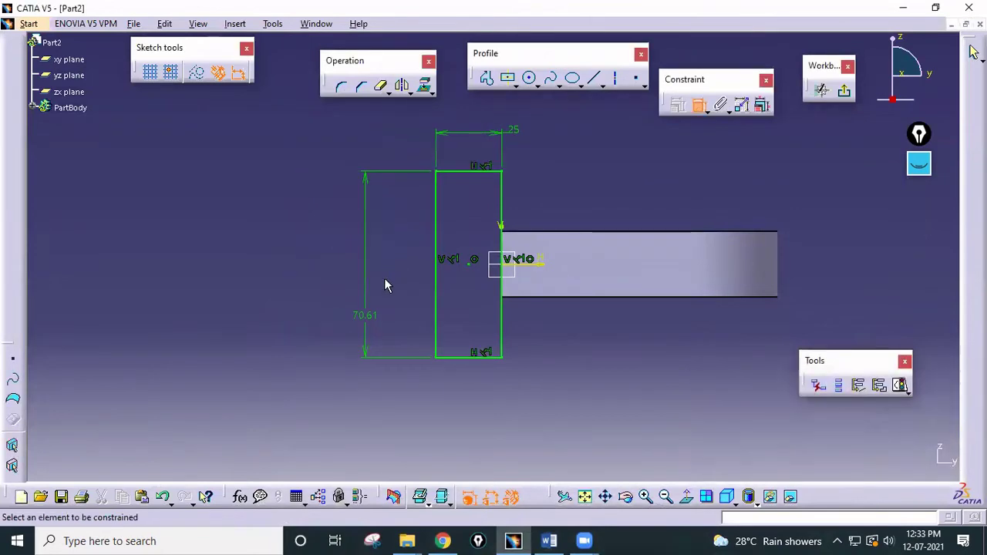
{"action": "double_click", "coordinate": [367, 317]}
{"action": "type", "text": "75"}
{"action": "key", "text": "Return"}
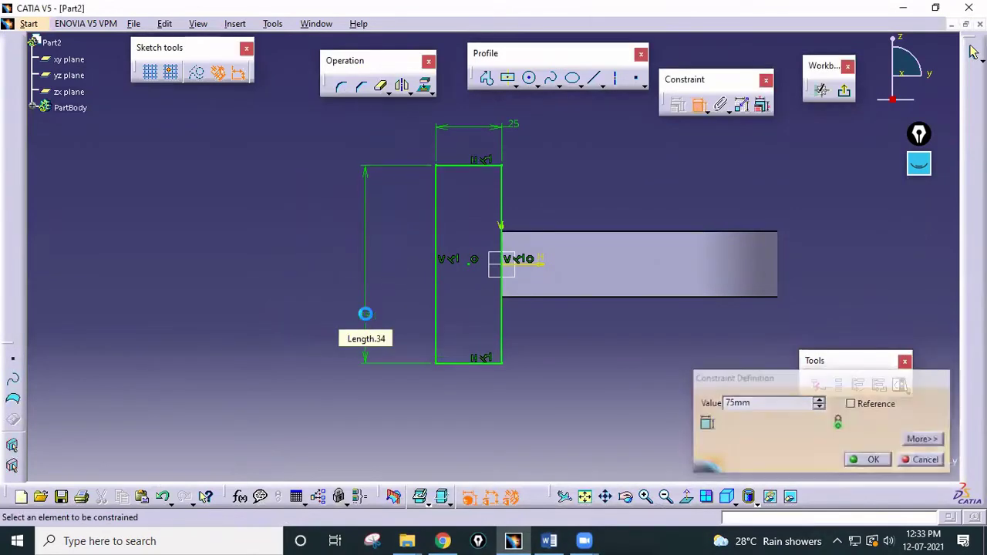
Step: Exit the sketch, check the block's width in the reference drawing and pad the rectangle 30 mm with mirrored extent
{"action": "left_click", "coordinate": [845, 90]}
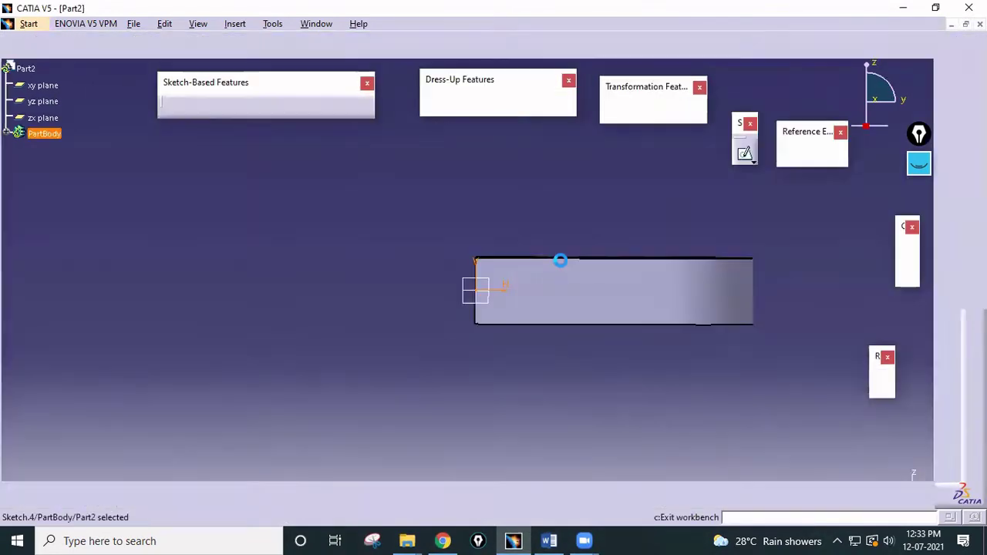
{"action": "left_click", "coordinate": [552, 539]}
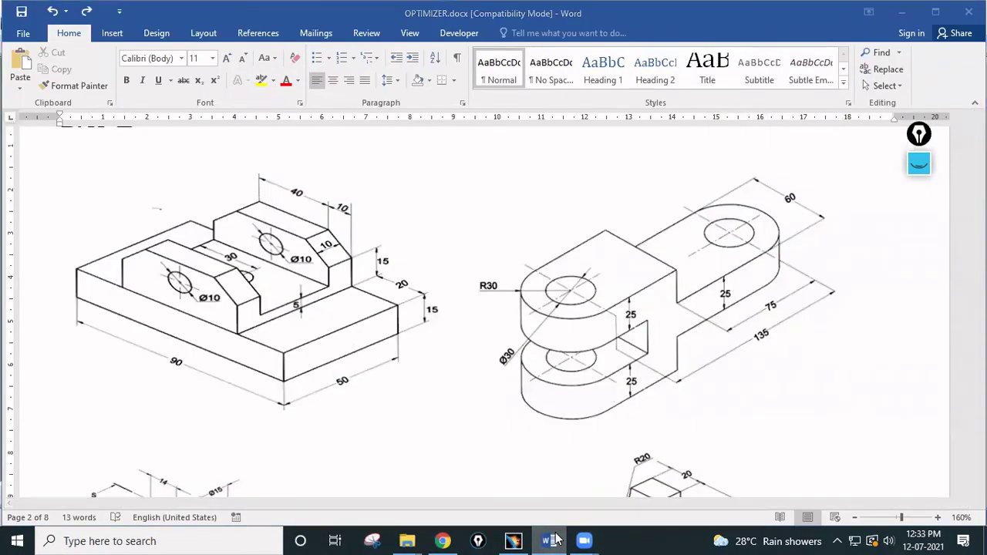
{"action": "left_click", "coordinate": [551, 540]}
{"action": "middle_click_drag", "start_coordinate": [445, 167], "coordinate": [463, 332]}
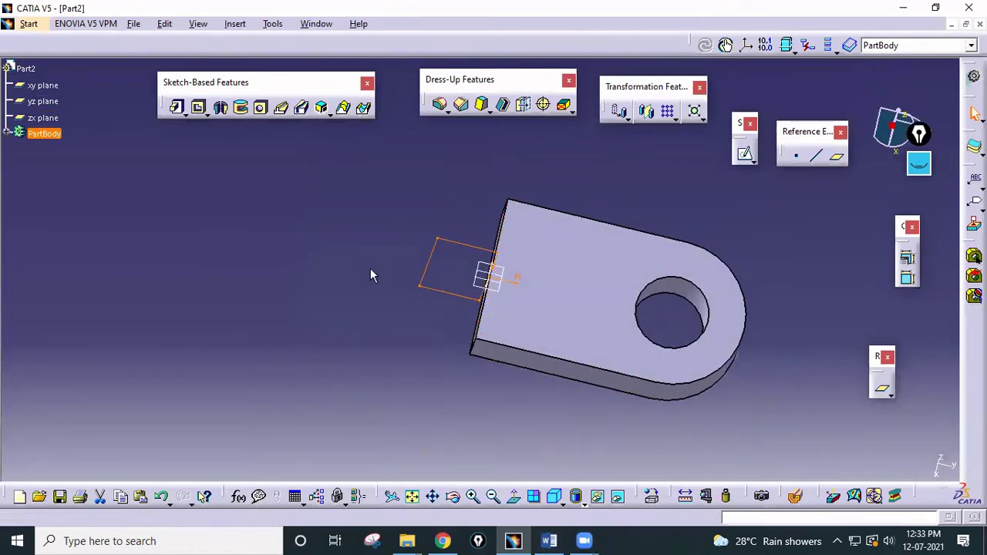
{"action": "left_click", "coordinate": [176, 106]}
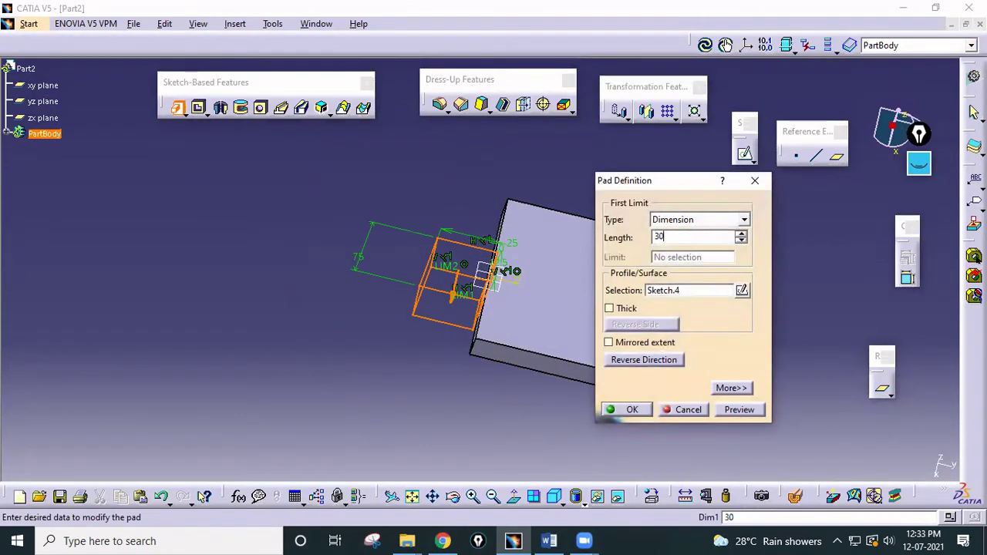
{"action": "left_click", "coordinate": [627, 409]}
{"action": "middle_click_drag", "start_coordinate": [577, 452], "coordinate": [542, 375]}
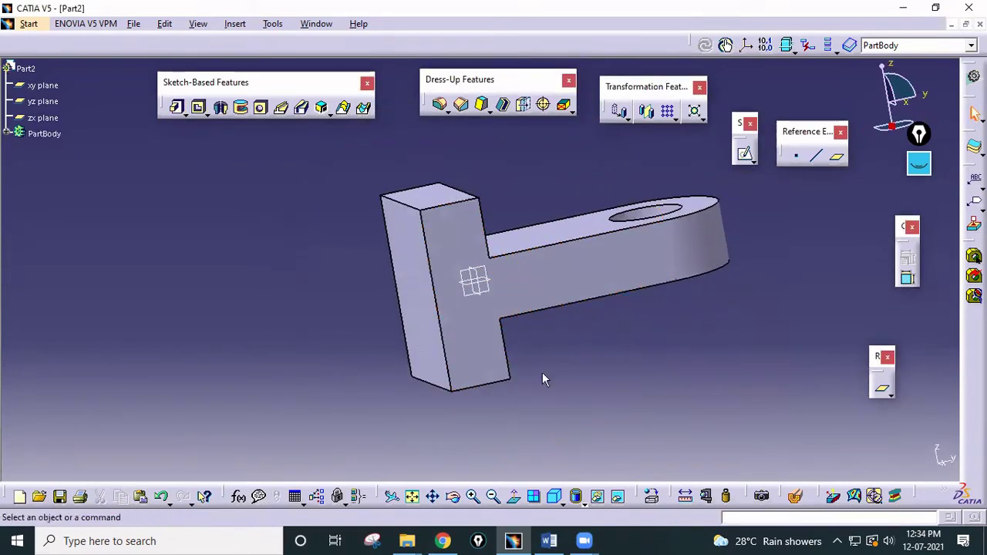
Step: Check the fork lugs in the reference drawing and start a sketch on the block's lower end face, viewed normal to it
{"action": "left_click", "coordinate": [548, 541]}
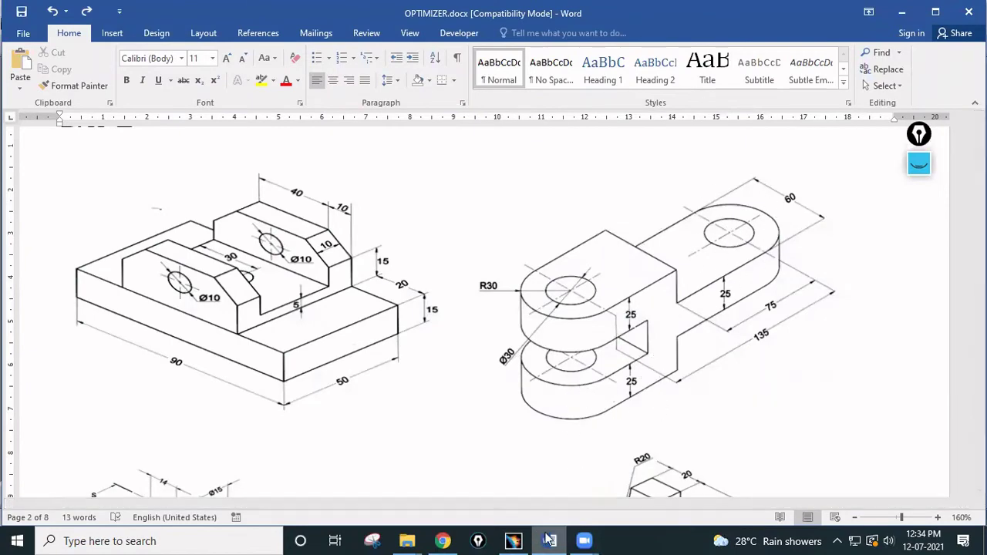
{"action": "left_click", "coordinate": [513, 541]}
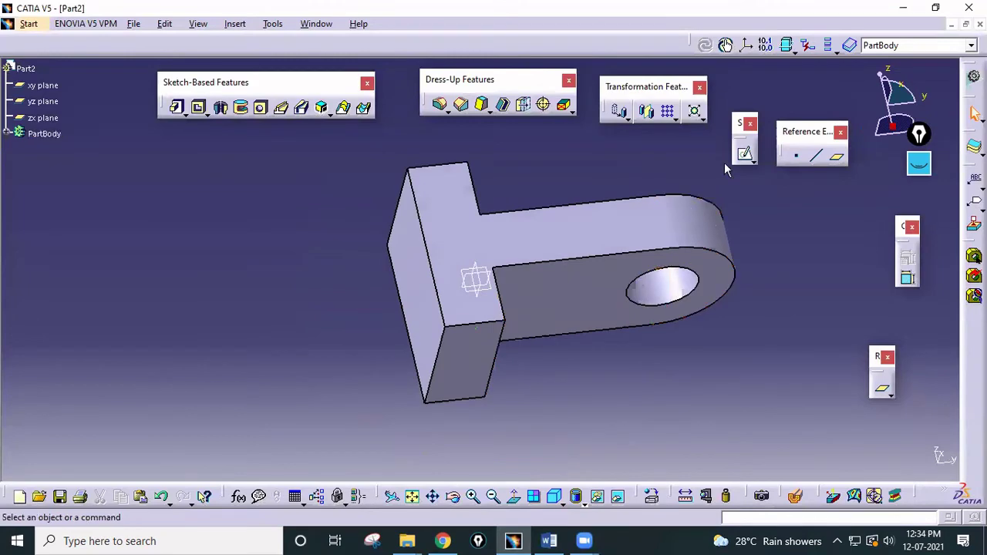
{"action": "left_click", "coordinate": [744, 153]}
{"action": "left_click", "coordinate": [468, 374]}
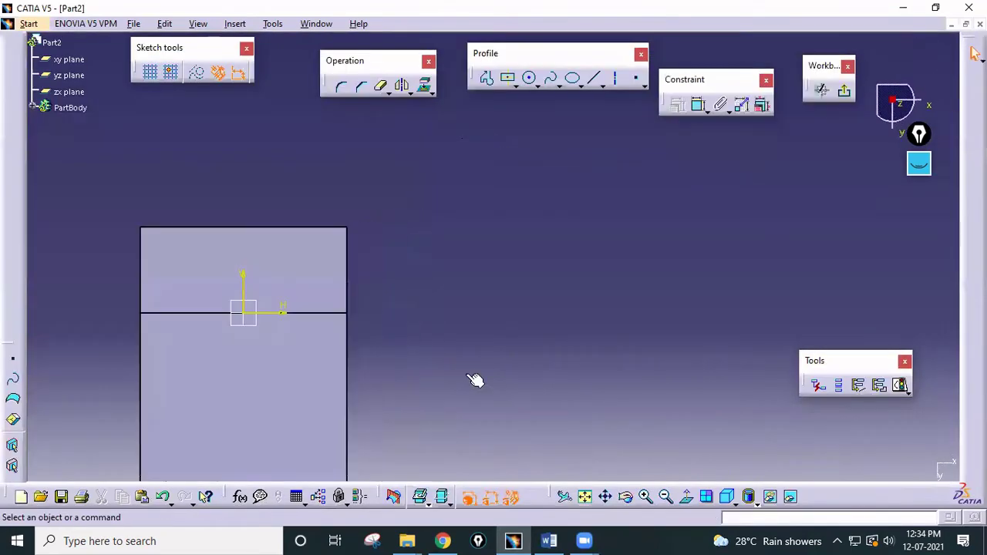
{"action": "mouse_move", "coordinate": [474, 379]}
{"action": "middle_mouse_down"}
{"action": "mouse_move", "coordinate": [572, 260]}
{"action": "mouse_move", "coordinate": [465, 264]}
{"action": "mouse_move", "coordinate": [504, 267]}
{"action": "mouse_move", "coordinate": [591, 324]}
{"action": "mouse_move", "coordinate": [632, 320]}
{"action": "middle_mouse_up"}
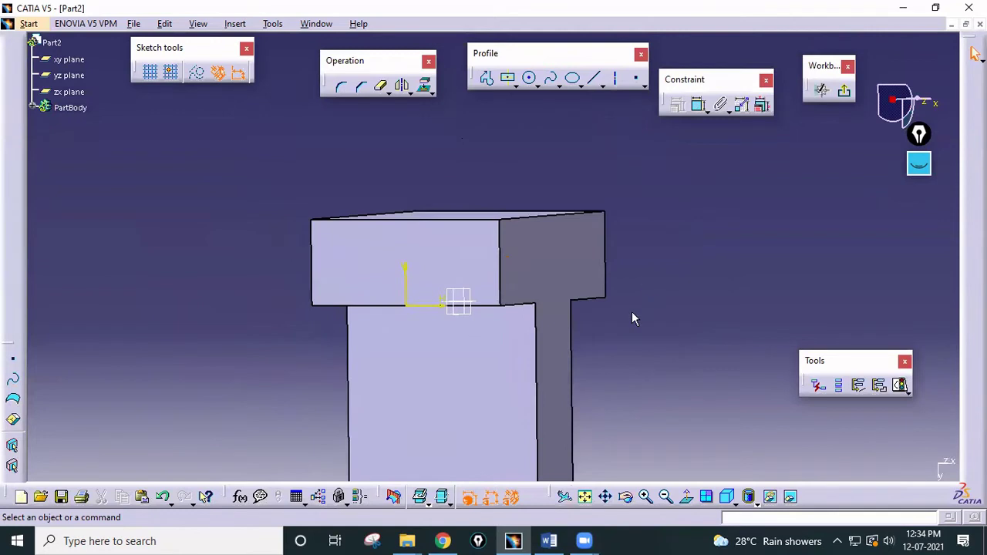
{"action": "left_click", "coordinate": [686, 496]}
{"action": "mouse_move", "coordinate": [615, 360]}
{"action": "middle_mouse_down"}
{"action": "mouse_move", "coordinate": [653, 386]}
{"action": "mouse_move", "coordinate": [663, 415]}
{"action": "middle_mouse_up"}
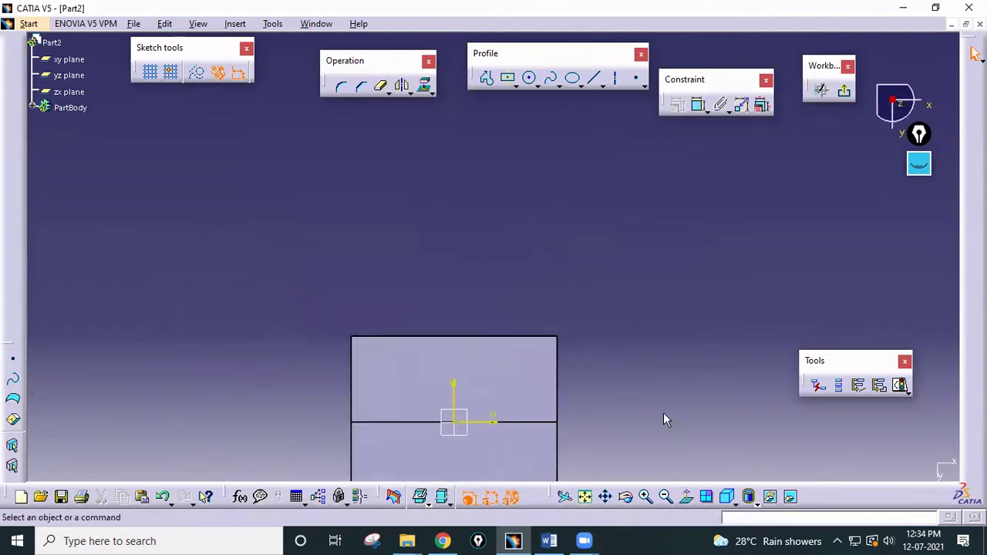
Step: Draw two concentric circles on the vertical axis, centred about 75 mm from the origin beyond the block
{"action": "left_click", "coordinate": [528, 77]}
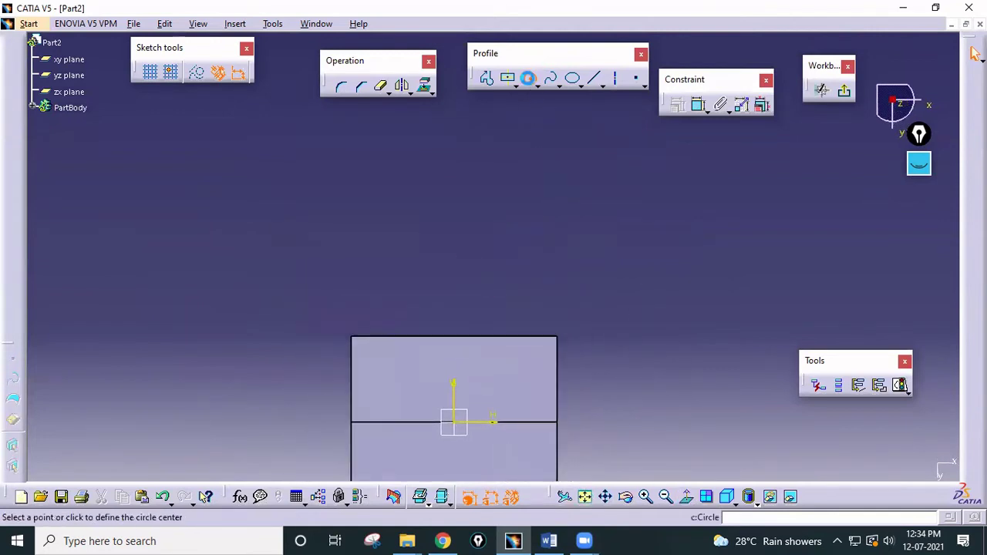
{"action": "left_click", "coordinate": [453, 163]}
{"action": "left_click", "coordinate": [498, 203]}
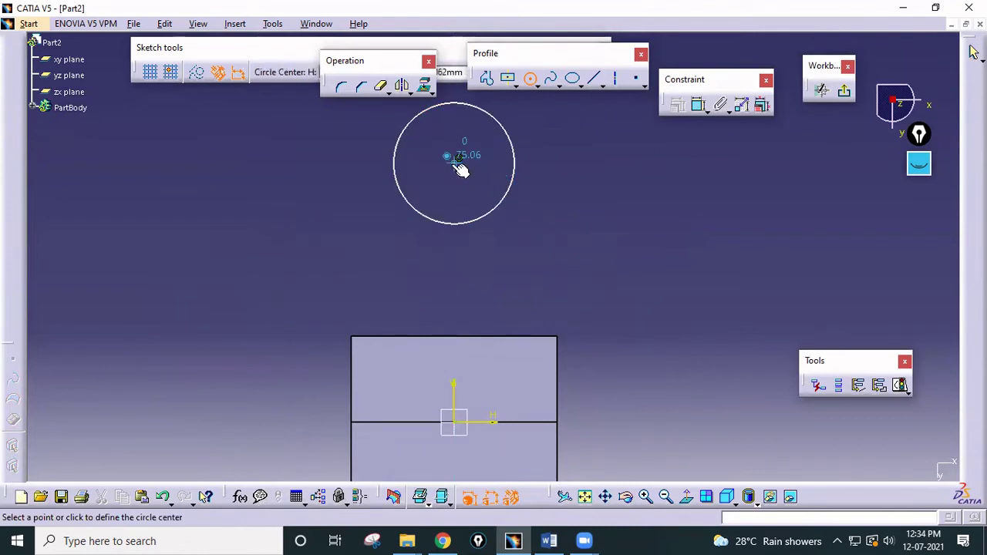
{"action": "left_click", "coordinate": [458, 158]}
{"action": "left_click", "coordinate": [502, 227]}
{"action": "mouse_move", "coordinate": [579, 239]}
{"action": "middle_mouse_down"}
{"action": "mouse_move", "coordinate": [592, 219]}
{"action": "mouse_move", "coordinate": [601, 224]}
{"action": "mouse_move", "coordinate": [609, 293]}
{"action": "middle_mouse_up"}
{"action": "key", "text": "Escape"}
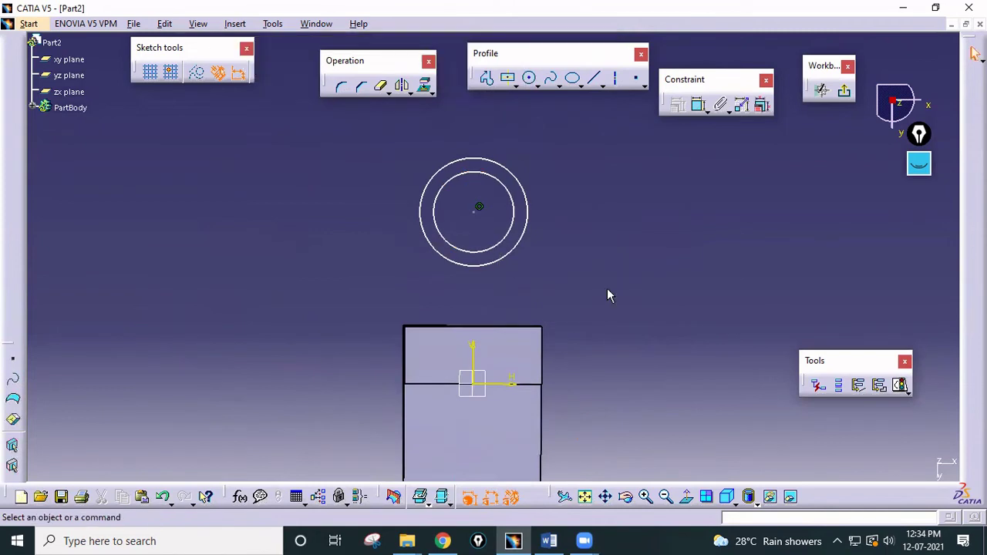
Step: Draw a centred rectangle on the vertical axis that encloses both circles and overlaps the block
{"action": "left_click", "coordinate": [505, 80]}
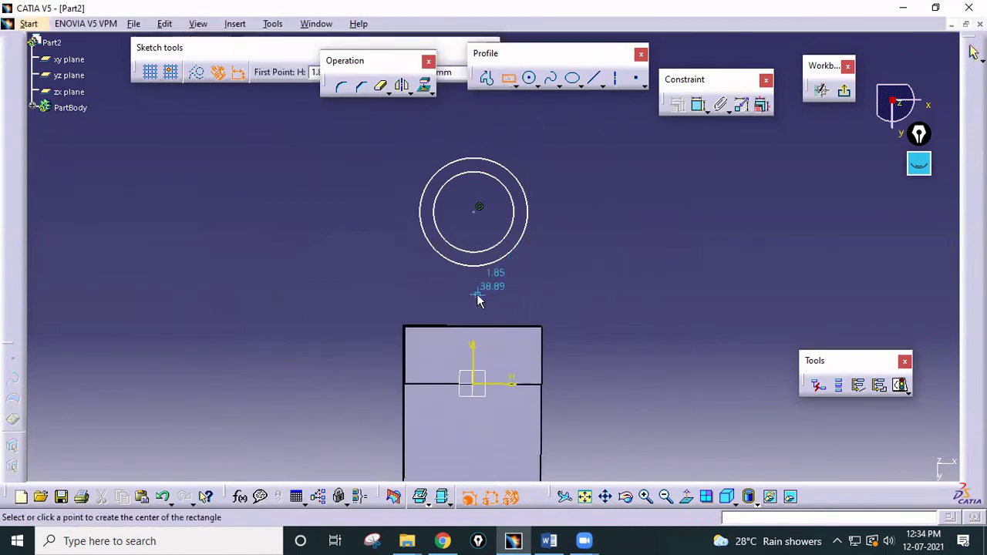
{"action": "left_click", "coordinate": [478, 291]}
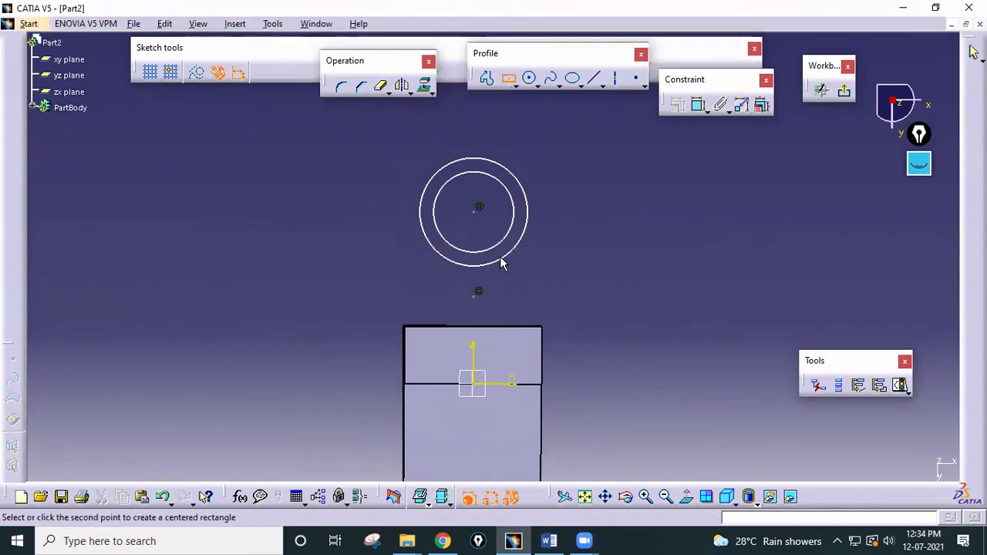
{"action": "left_click", "coordinate": [562, 145]}
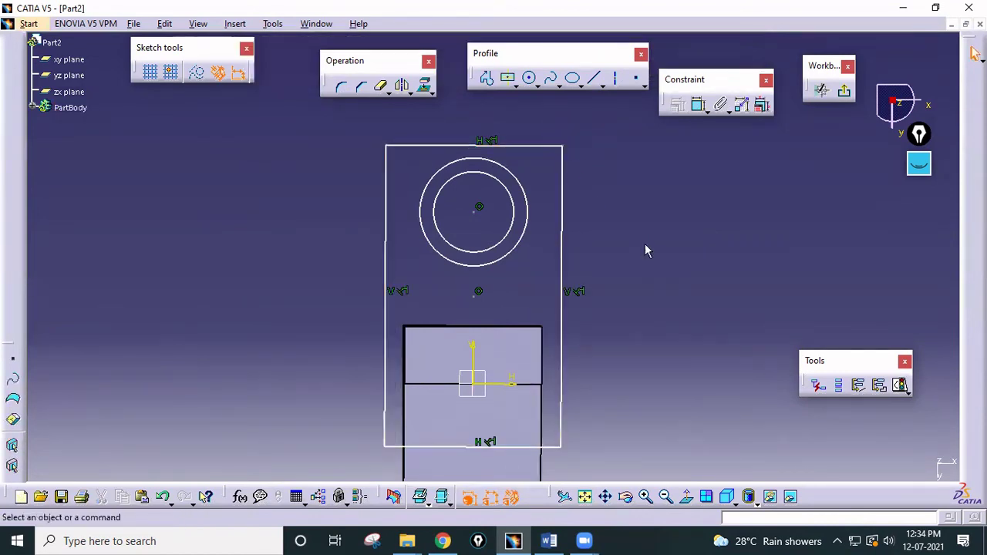
Step: Make the rectangle's long side coincident with the block's side edge
{"action": "left_click", "coordinate": [544, 359]}
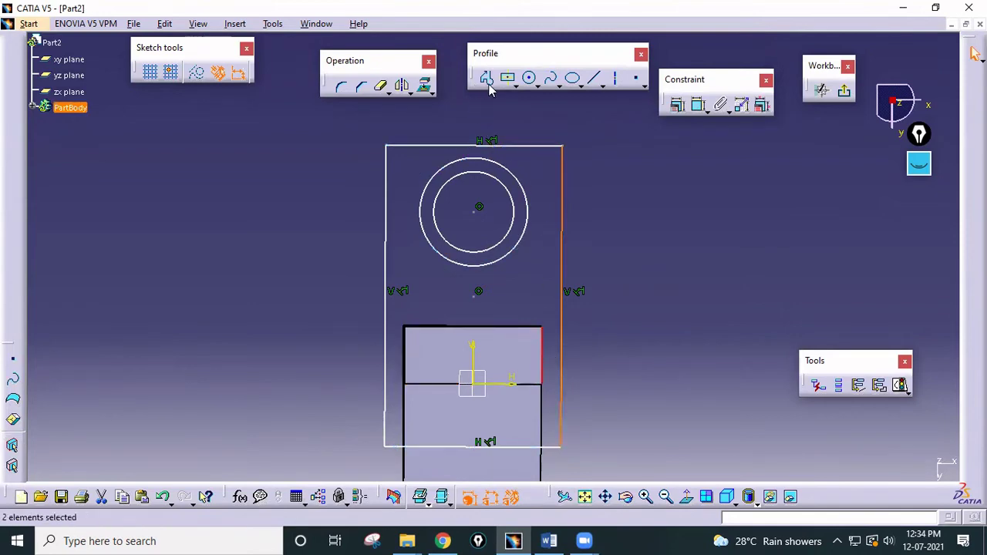
{"action": "left_click", "coordinate": [677, 105]}
{"action": "left_click", "coordinate": [740, 202]}
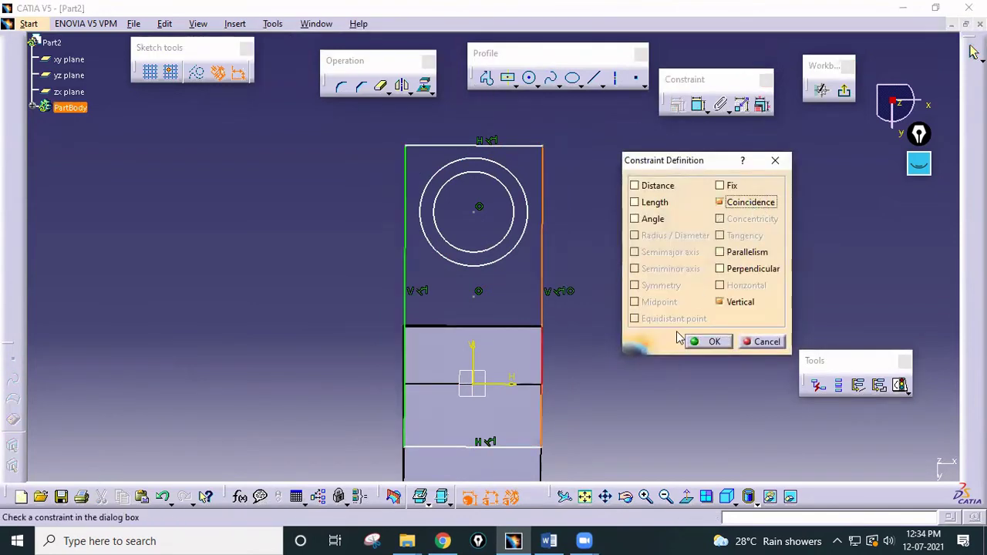
{"action": "left_click", "coordinate": [710, 342]}
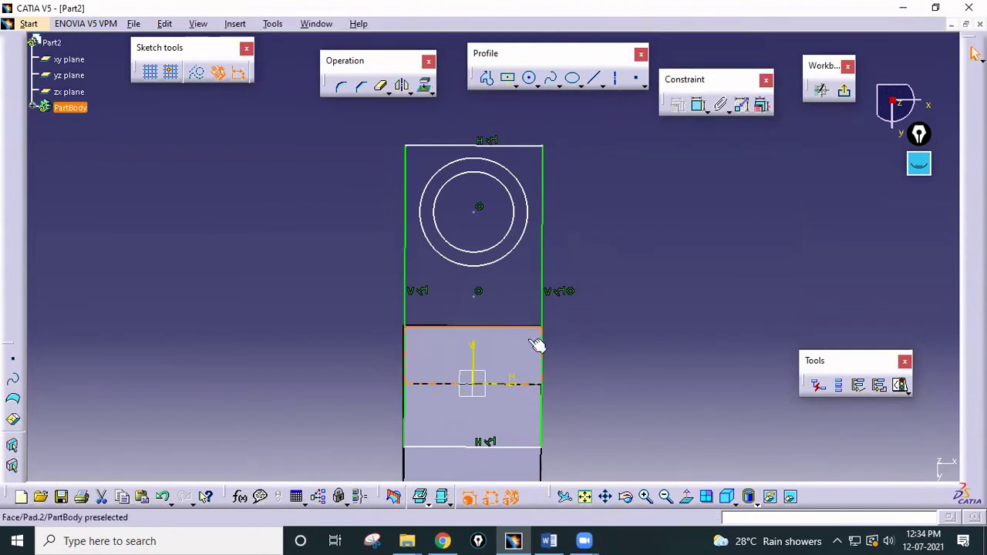
Step: Project the block's outer edge into the sketch and quick-trim the rectangle's portion that overlaps the block
{"action": "left_click", "coordinate": [382, 84]}
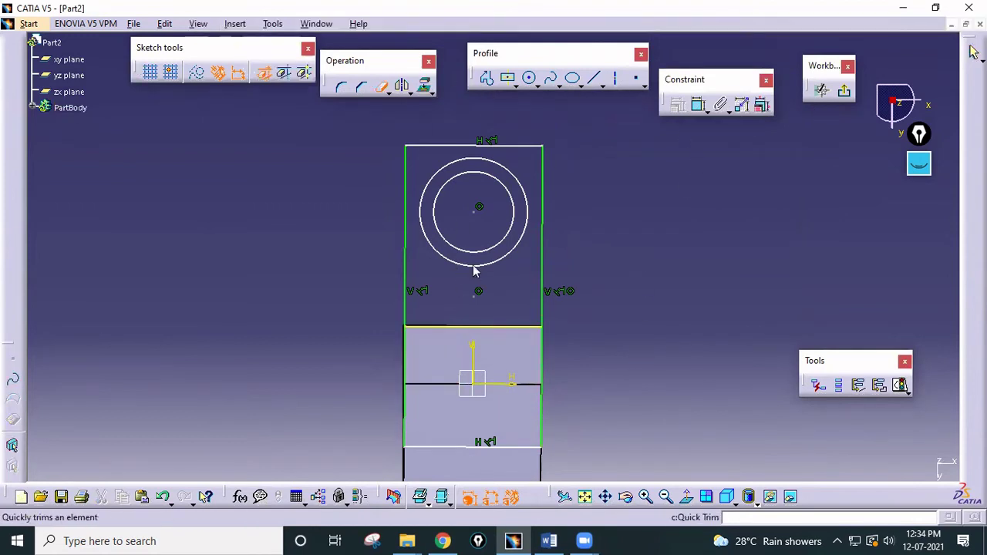
{"action": "left_click", "coordinate": [544, 417]}
{"action": "left_click", "coordinate": [508, 446]}
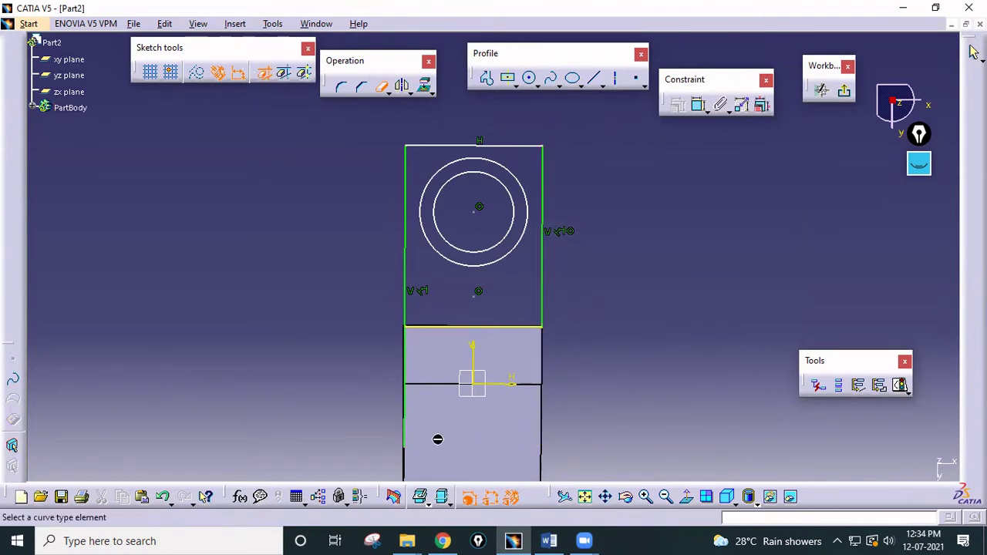
{"action": "left_click", "coordinate": [409, 427]}
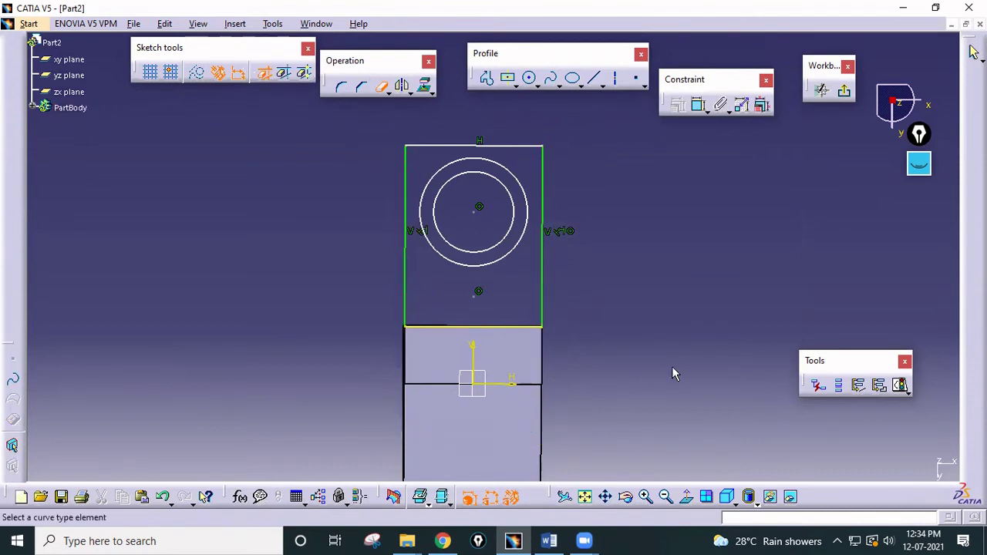
{"action": "key", "text": "Escape"}
Step: Make the outer circle tangent to the rectangle's long side
{"action": "left_click", "coordinate": [538, 218]}
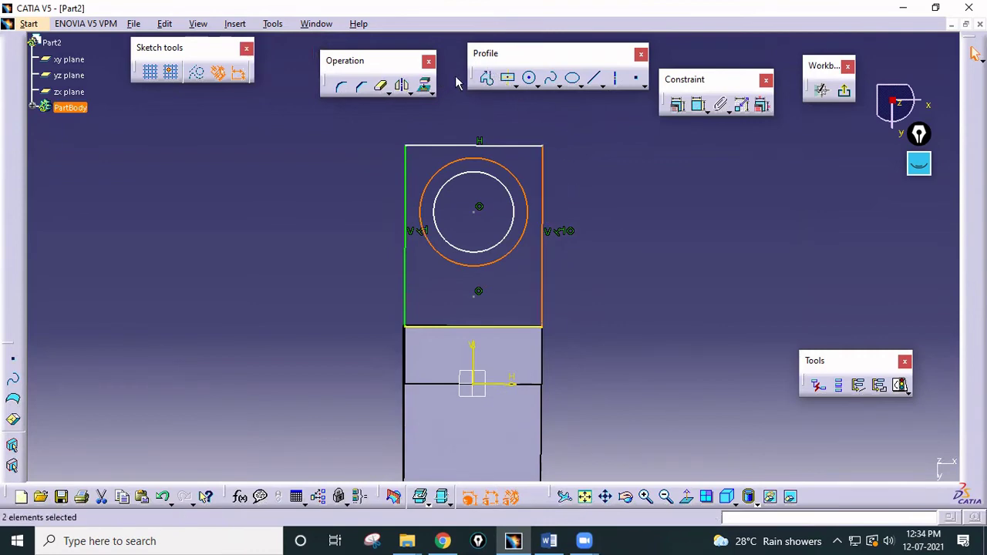
{"action": "left_click", "coordinate": [677, 105]}
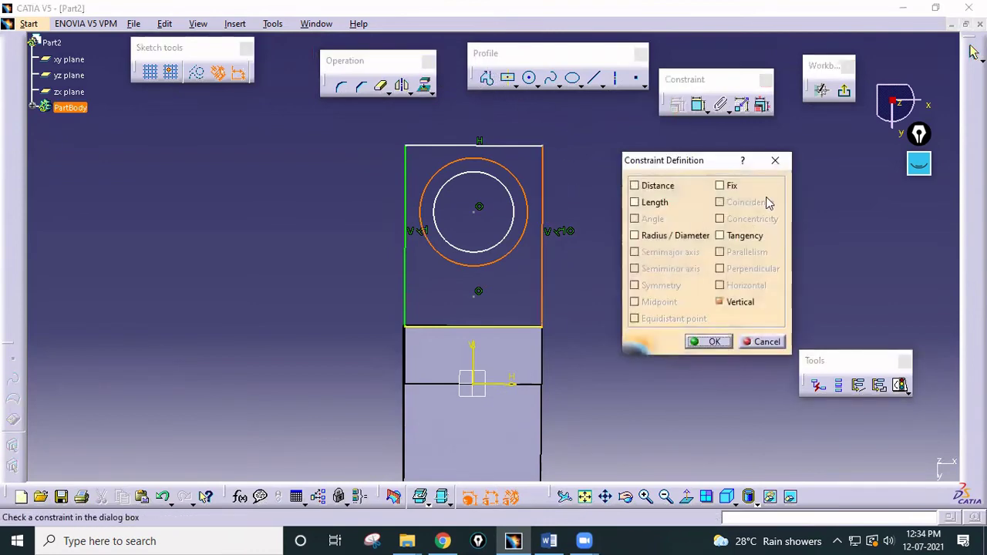
{"action": "left_click", "coordinate": [738, 241]}
{"action": "left_click", "coordinate": [709, 342]}
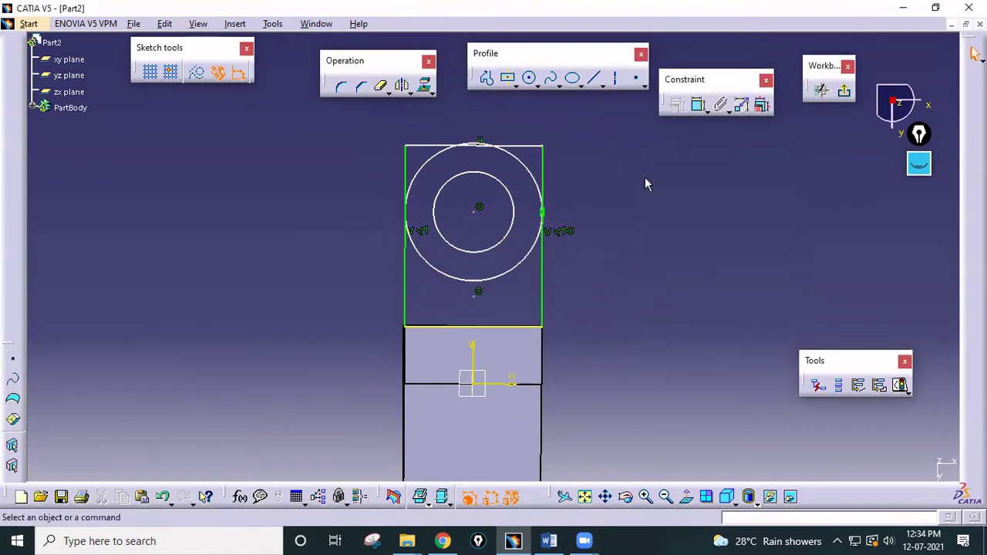
Step: Quick-trim the rectangle's outer end and the outer circle's lower arc, leaving a rounded lug profile around the inner circle
{"action": "left_click", "coordinate": [380, 86]}
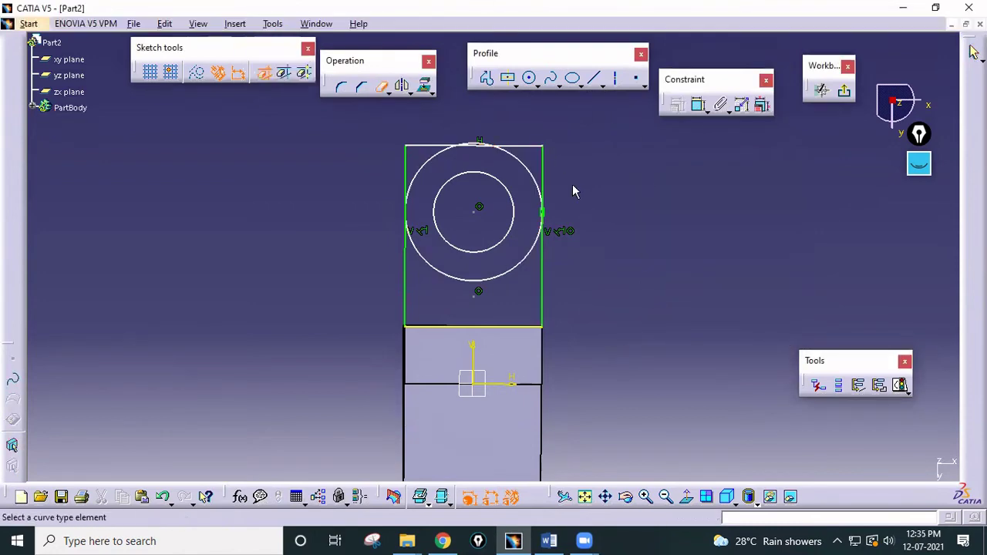
{"action": "left_click", "coordinate": [539, 154]}
{"action": "scroll", "coordinate": [487, 162], "scroll_direction": "up", "scroll_amount": 2}
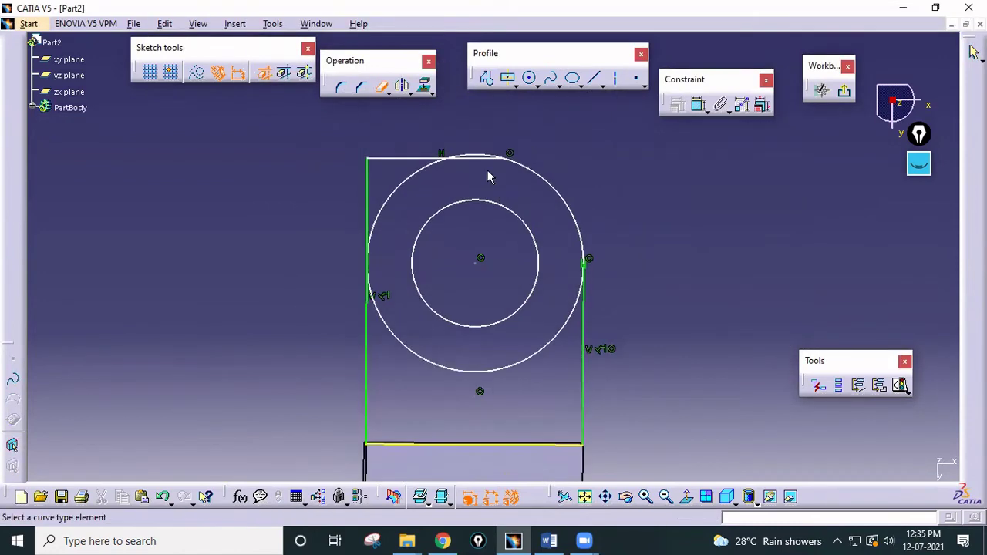
{"action": "left_click", "coordinate": [372, 158]}
{"action": "left_click", "coordinate": [368, 183]}
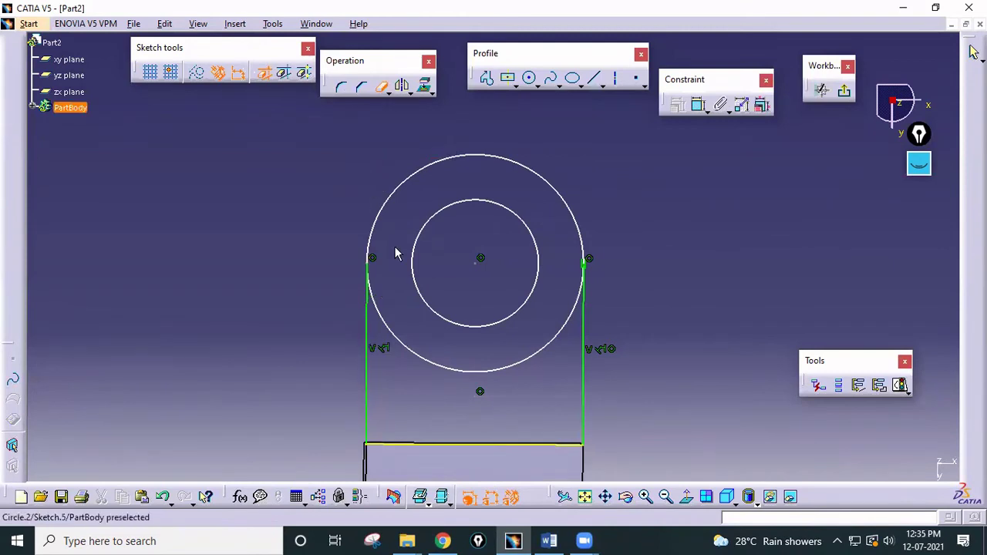
{"action": "left_click", "coordinate": [545, 354]}
{"action": "middle_click_drag", "start_coordinate": [654, 328], "coordinate": [640, 236]}
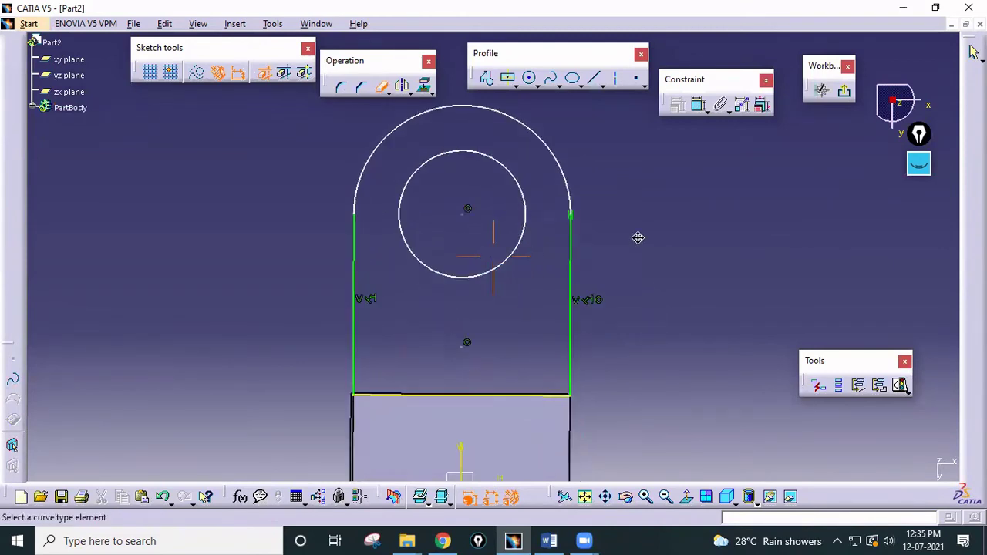
{"action": "scroll", "coordinate": [639, 236], "scroll_direction": "down", "scroll_amount": 2}
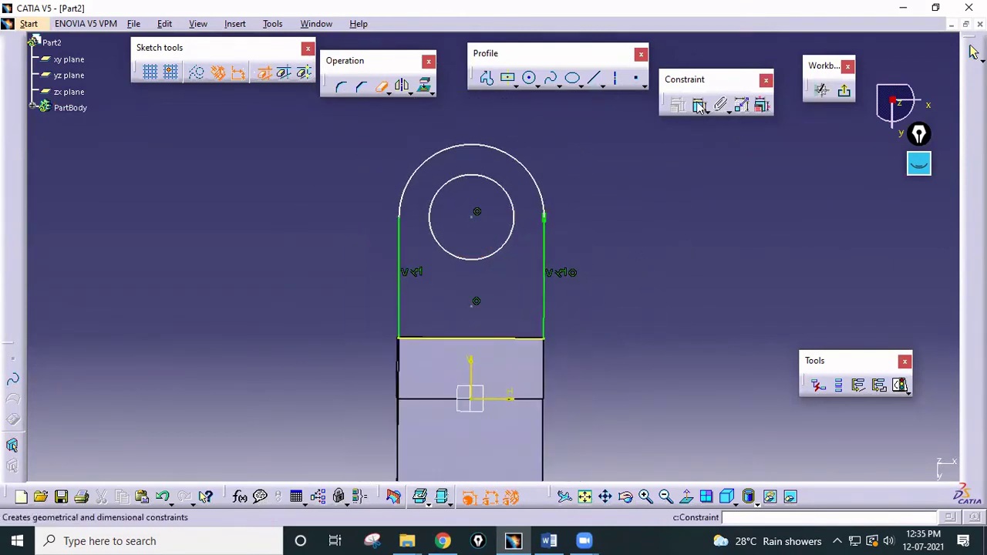
{"action": "key", "text": "Escape"}
{"action": "left_click", "coordinate": [507, 401]}
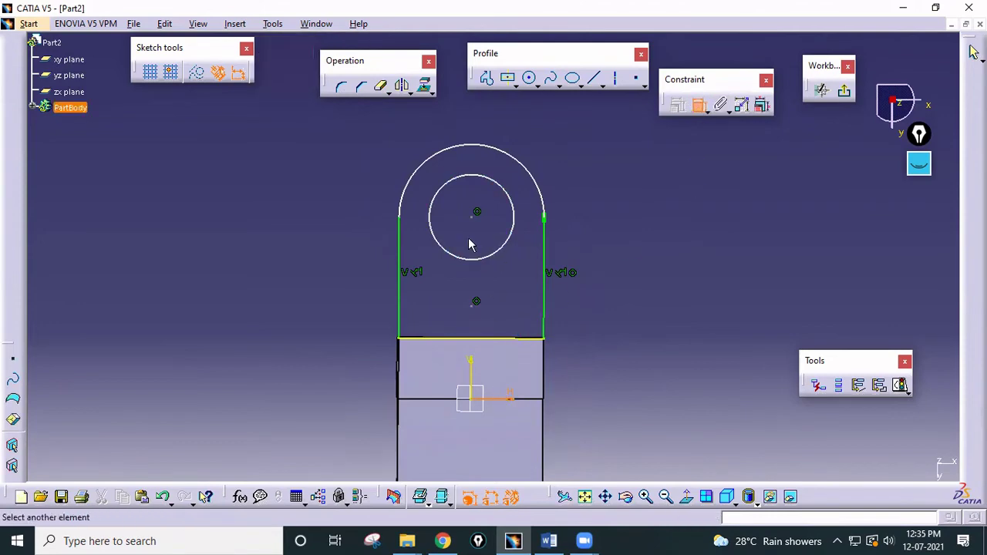
{"action": "mouse_move", "coordinate": [507, 220]}
{"action": "middle_mouse_down"}
{"action": "mouse_move", "coordinate": [561, 165]}
{"action": "mouse_move", "coordinate": [563, 493]}
{"action": "middle_mouse_up"}
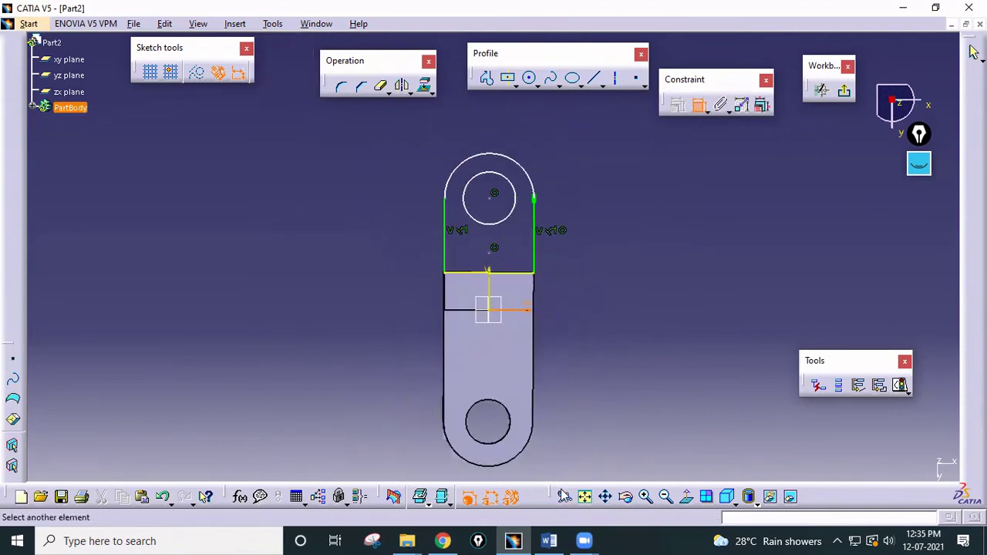
{"action": "left_click", "coordinate": [550, 541]}
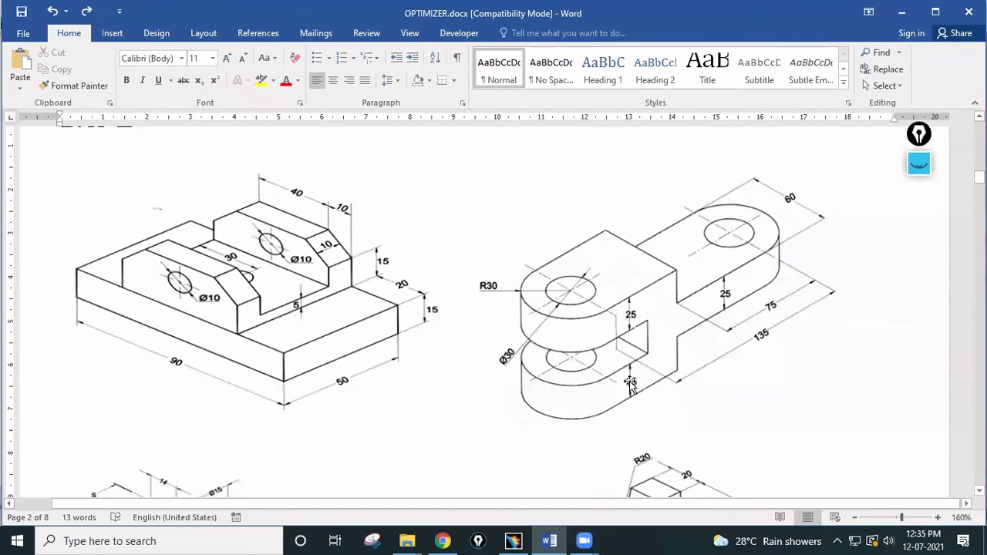
{"action": "left_click", "coordinate": [512, 540]}
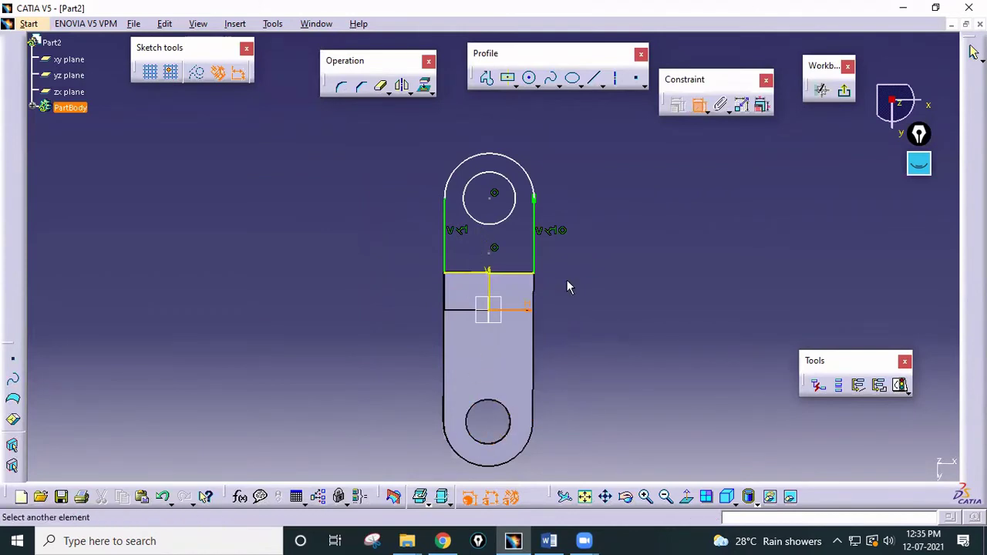
{"action": "key", "text": "Escape"}
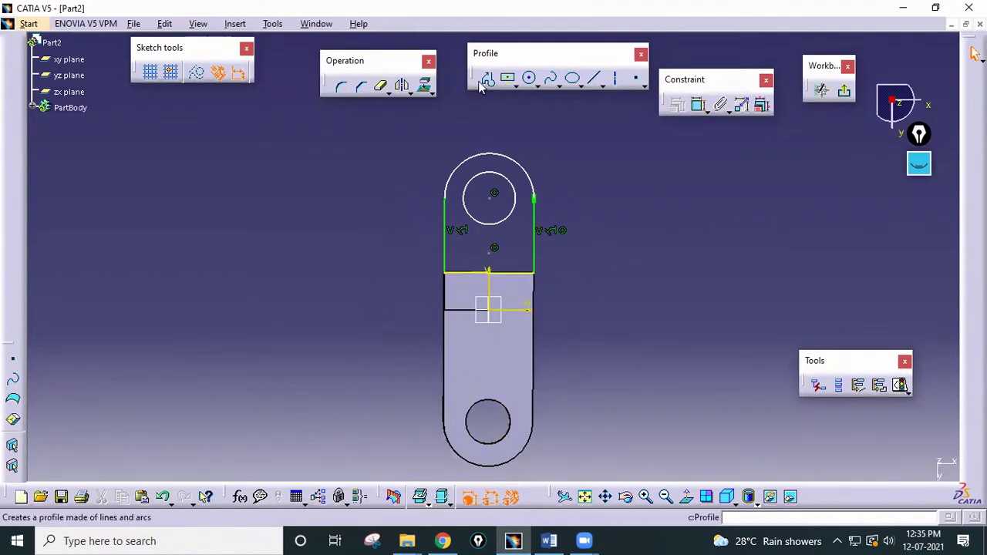
Step: Dimension the distance from the block's arm-side edge to the lug's hole centre and set it to 60 mm
{"action": "left_click", "coordinate": [697, 105]}
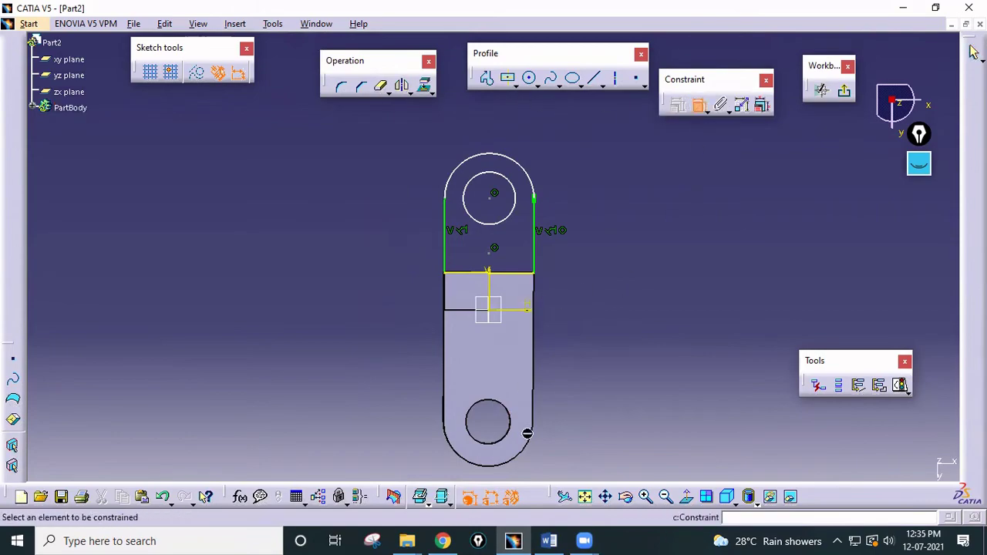
{"action": "left_click", "coordinate": [548, 541]}
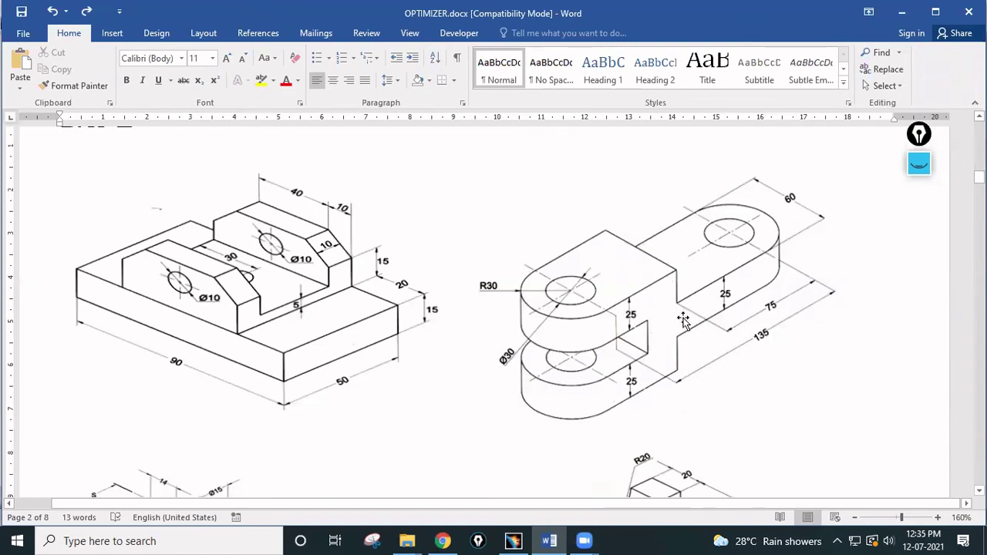
{"action": "left_click", "coordinate": [549, 541]}
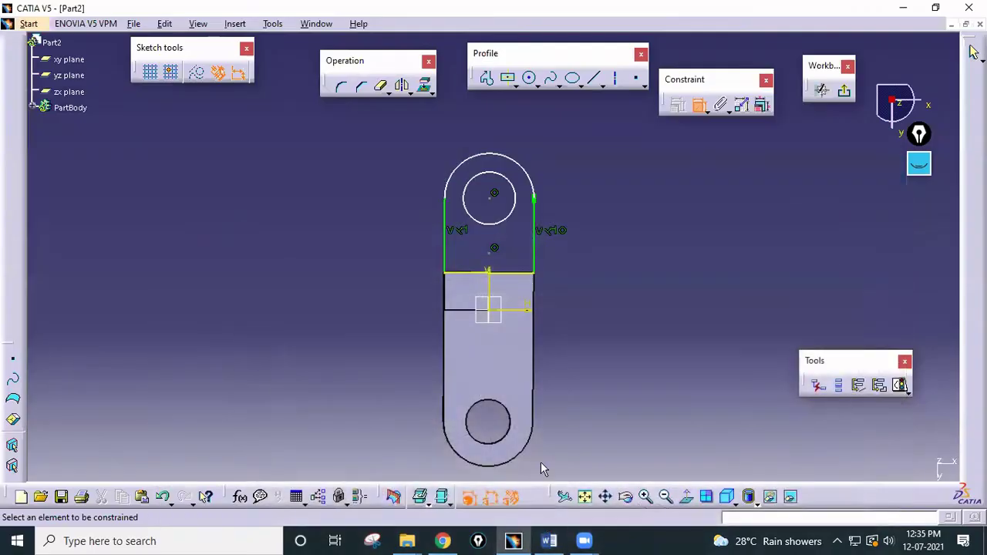
{"action": "left_click", "coordinate": [459, 310]}
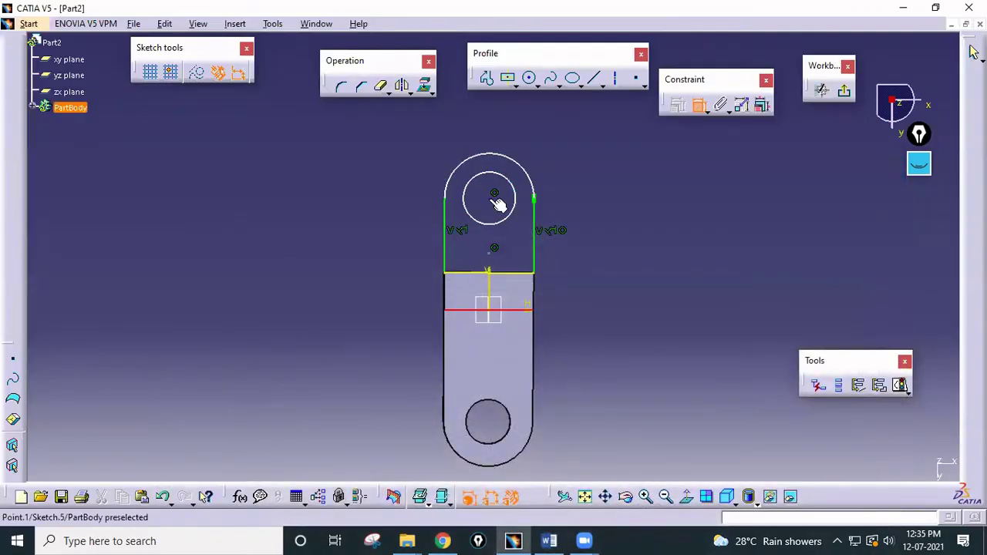
{"action": "left_click", "coordinate": [494, 195]}
{"action": "left_click", "coordinate": [376, 247]}
{"action": "double_click", "coordinate": [379, 254]}
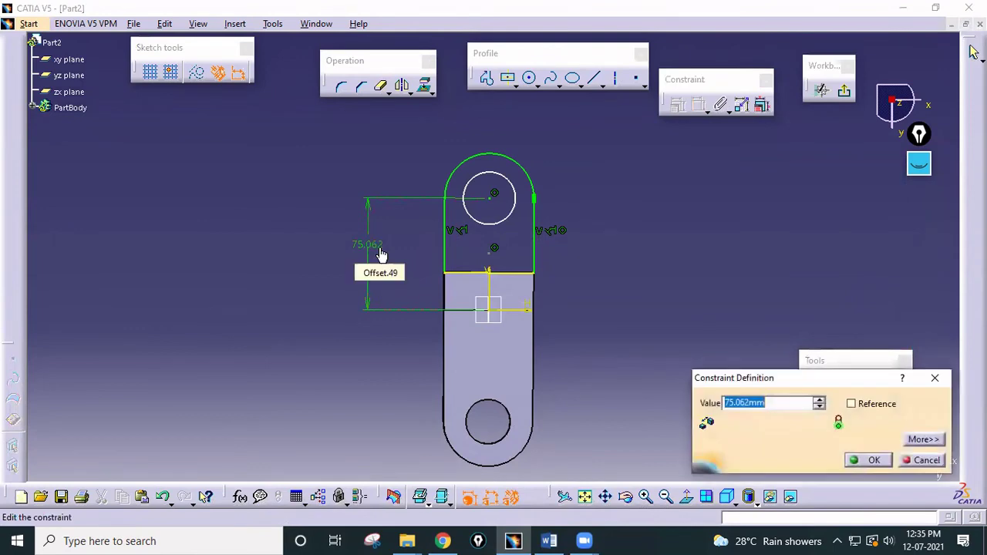
{"action": "type", "text": "60"}
{"action": "key", "text": "Return"}
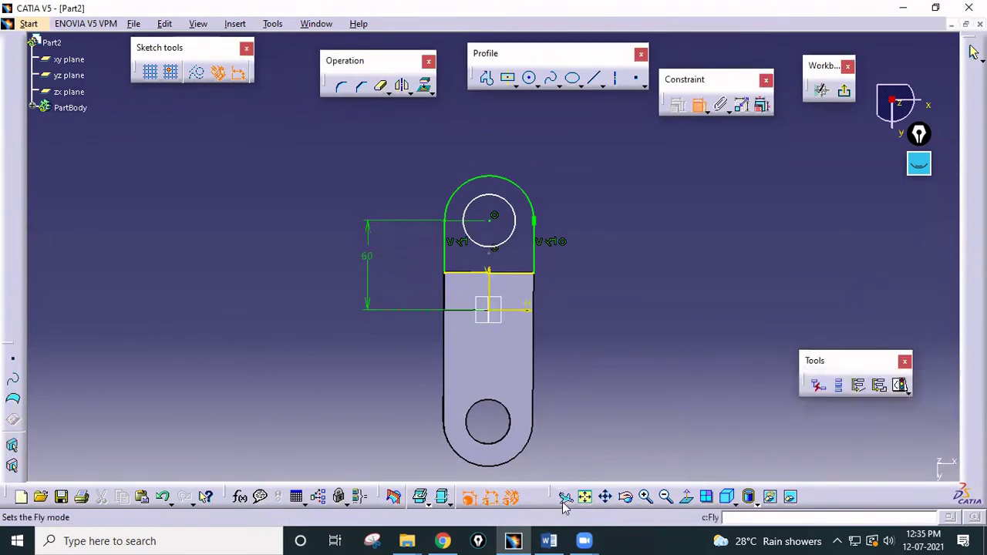
Step: Check the forked link's lug and hole dimensions on the reference drawing in Word, returning to the CATIA sketch
{"action": "left_click", "coordinate": [547, 541]}
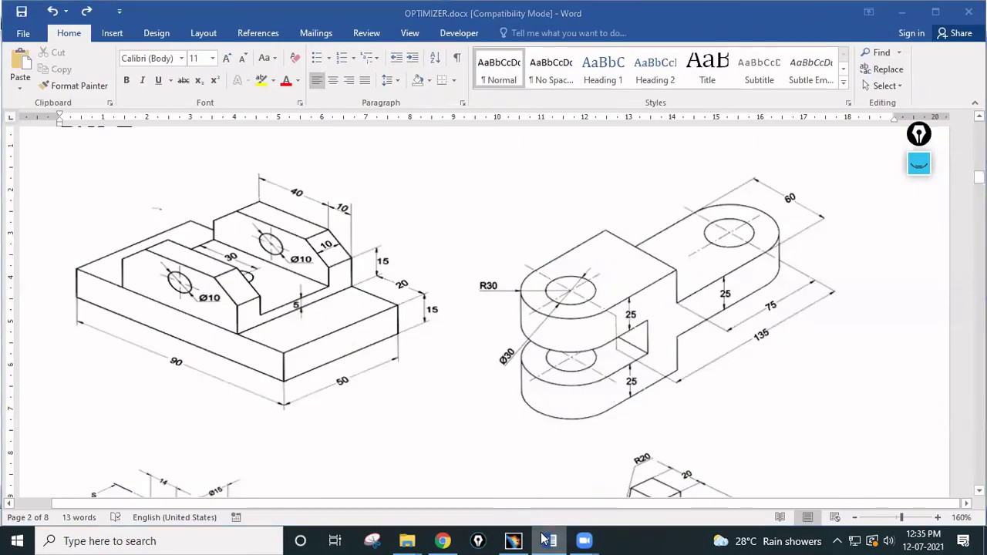
{"action": "left_click", "coordinate": [547, 541]}
{"action": "left_click", "coordinate": [548, 541]}
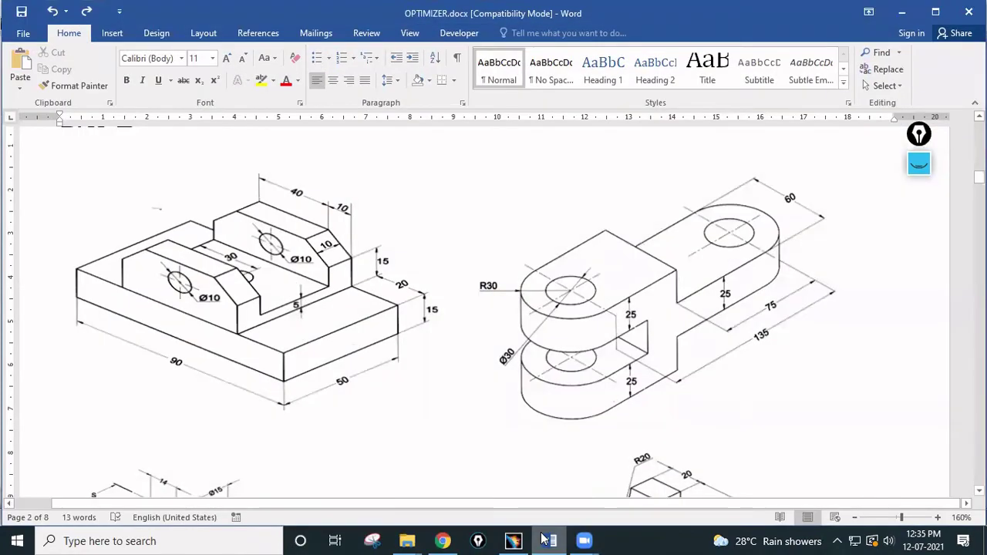
{"action": "left_click", "coordinate": [548, 540]}
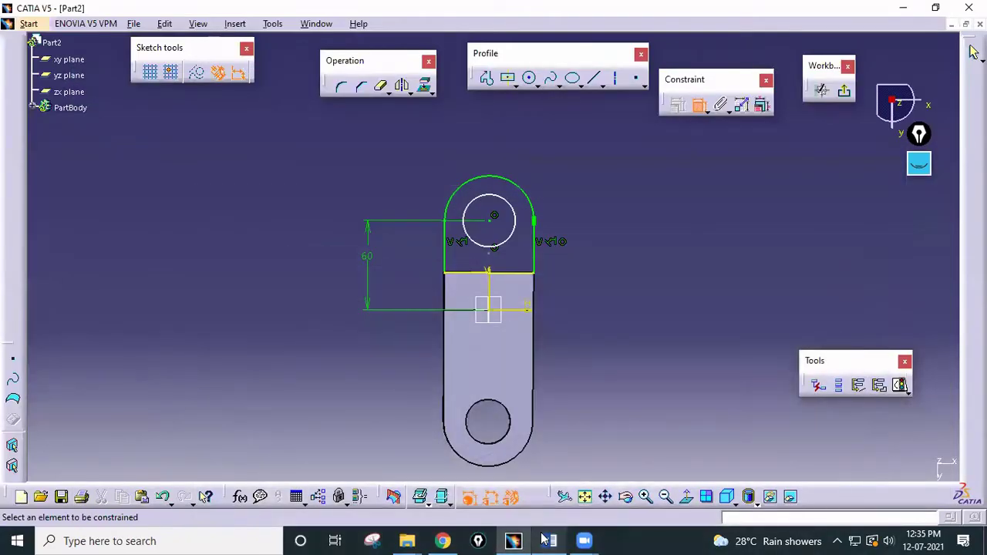
{"action": "left_click", "coordinate": [546, 540]}
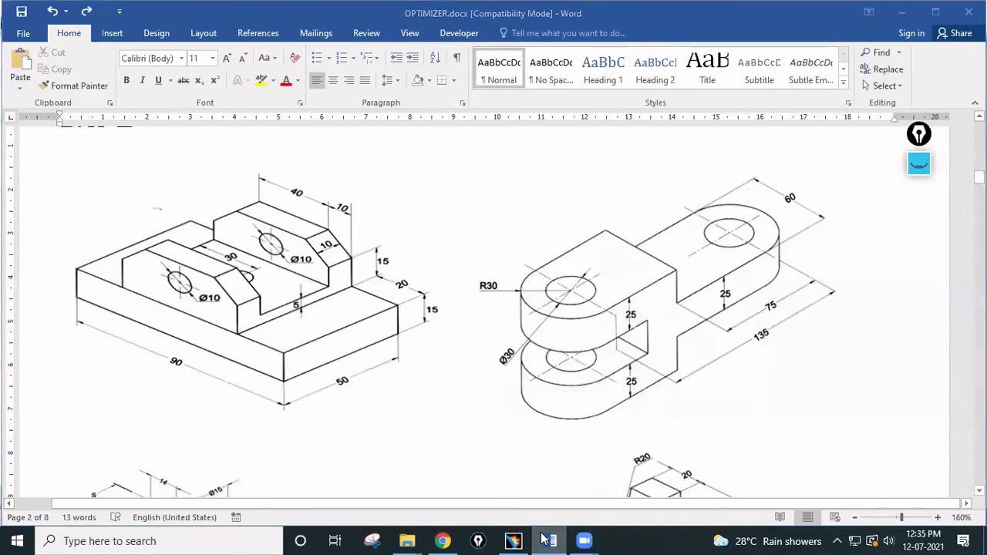
{"action": "left_click", "coordinate": [546, 541]}
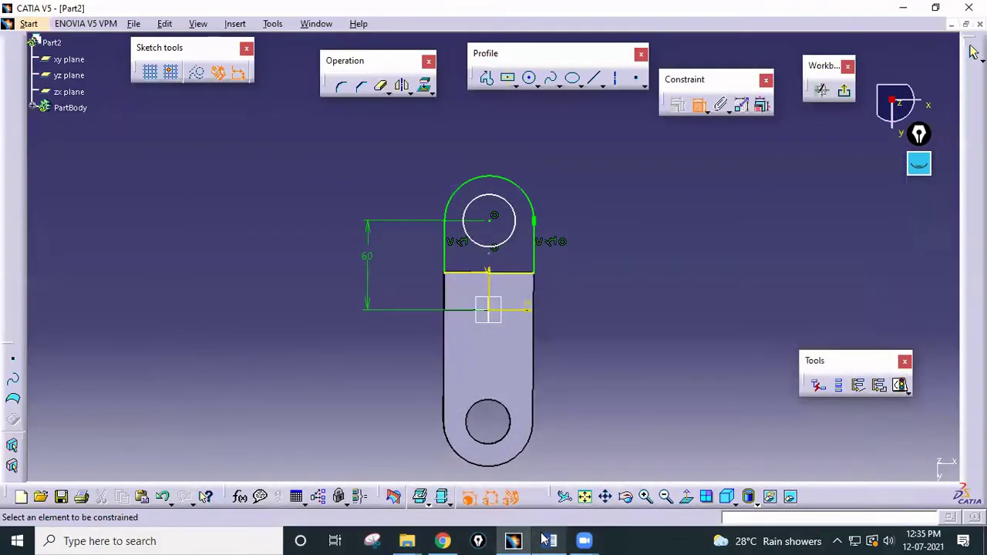
{"action": "left_click", "coordinate": [545, 540]}
{"action": "key", "text": "alt+Tab"}
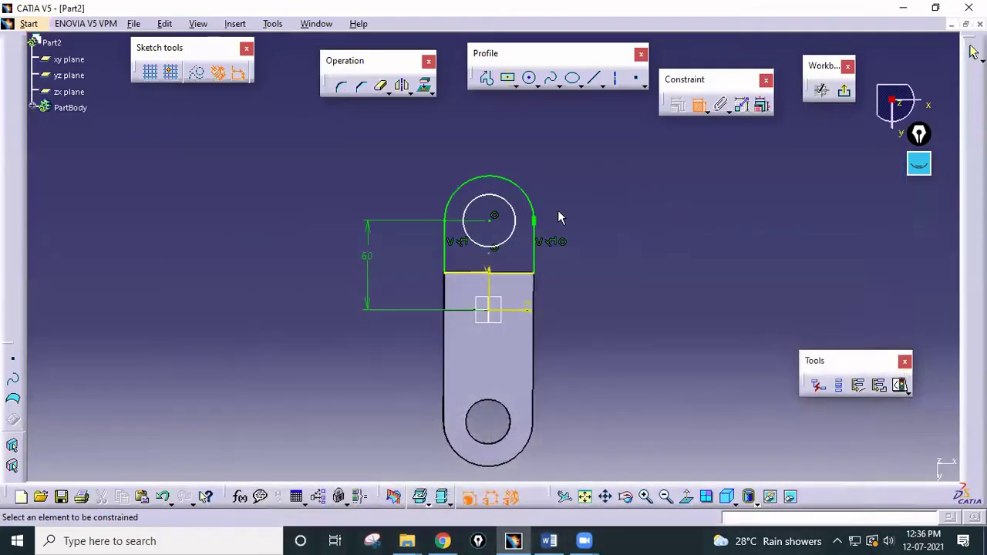
Step: Dimension the lug hole's diameter and set it to 30 mm
{"action": "left_click", "coordinate": [502, 214]}
{"action": "left_click", "coordinate": [553, 174]}
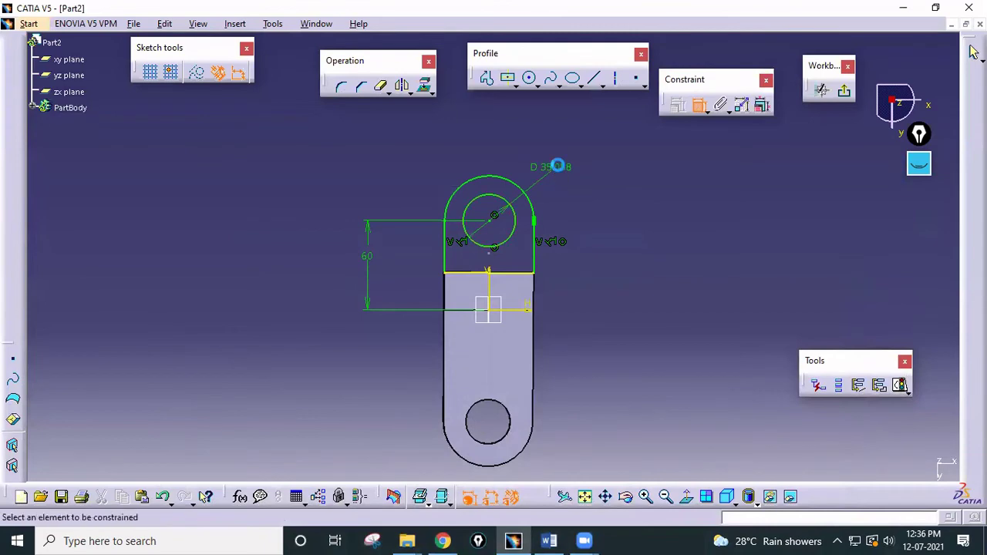
{"action": "double_click", "coordinate": [552, 171]}
{"action": "type", "text": "30"}
{"action": "key", "text": "Return"}
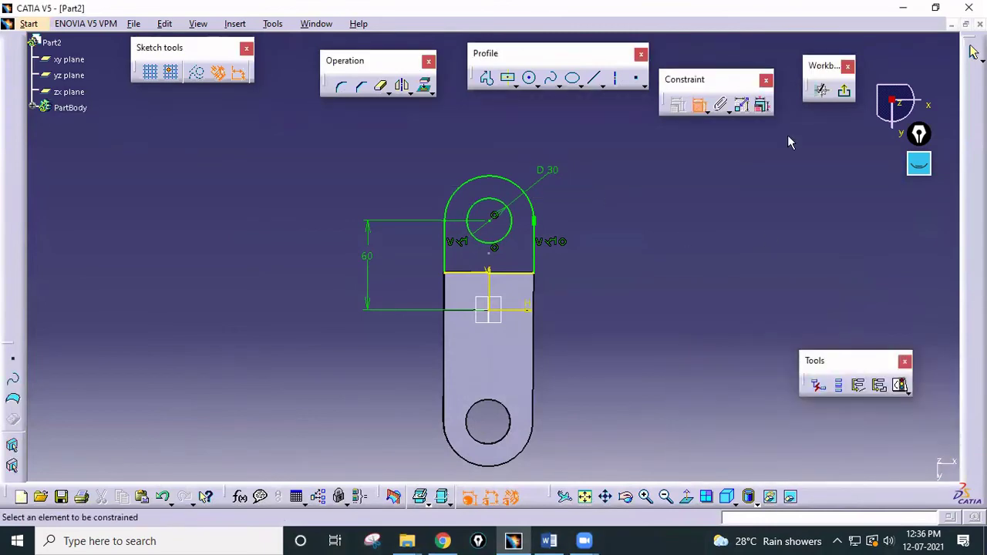
Step: Exit the sketch and pad the lug profile 25 mm, reversing the direction so the lug extends along the block
{"action": "left_click", "coordinate": [844, 90]}
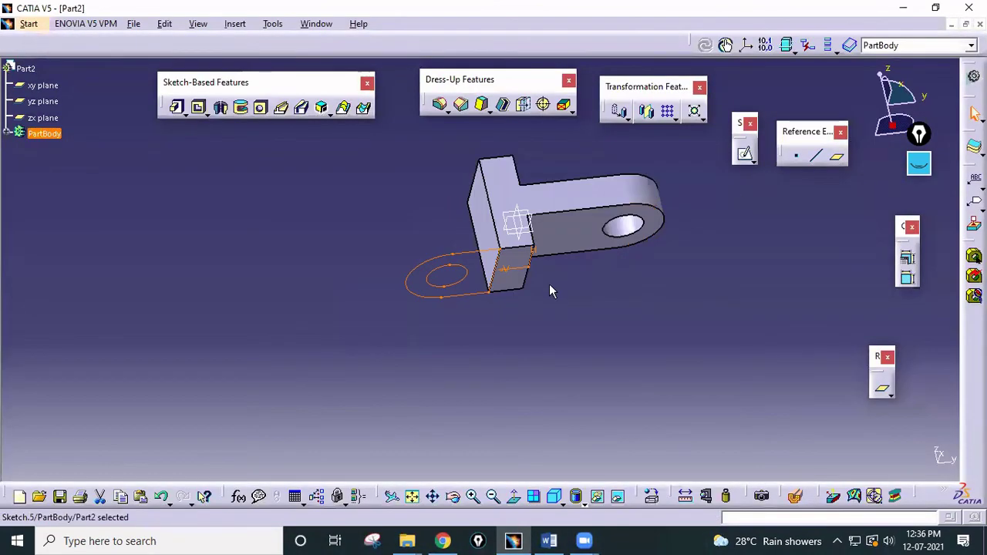
{"action": "mouse_move", "coordinate": [564, 291]}
{"action": "middle_mouse_down"}
{"action": "mouse_move", "coordinate": [590, 260]}
{"action": "mouse_move", "coordinate": [573, 317]}
{"action": "mouse_move", "coordinate": [588, 310]}
{"action": "mouse_move", "coordinate": [578, 305]}
{"action": "middle_mouse_up"}
{"action": "left_click", "coordinate": [177, 107]}
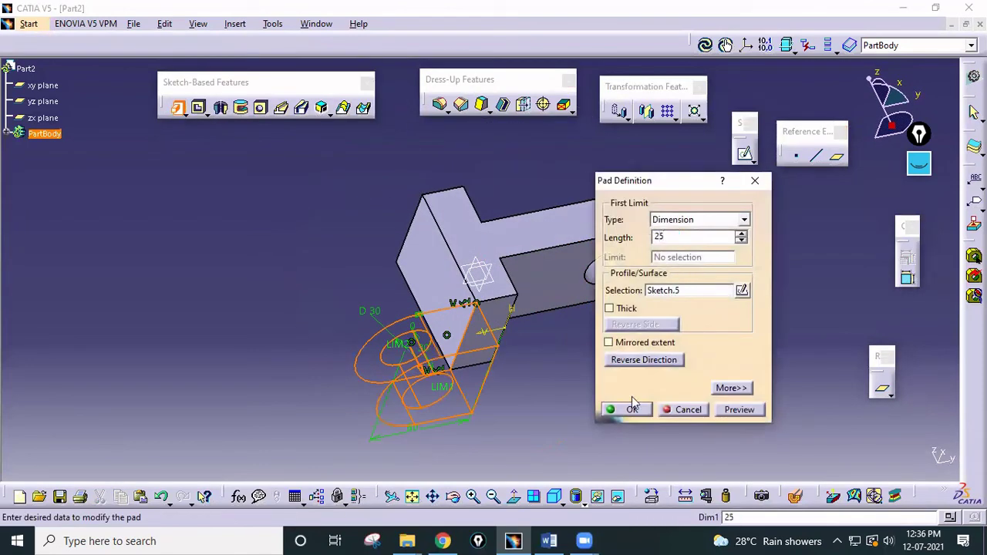
{"action": "left_click", "coordinate": [629, 409]}
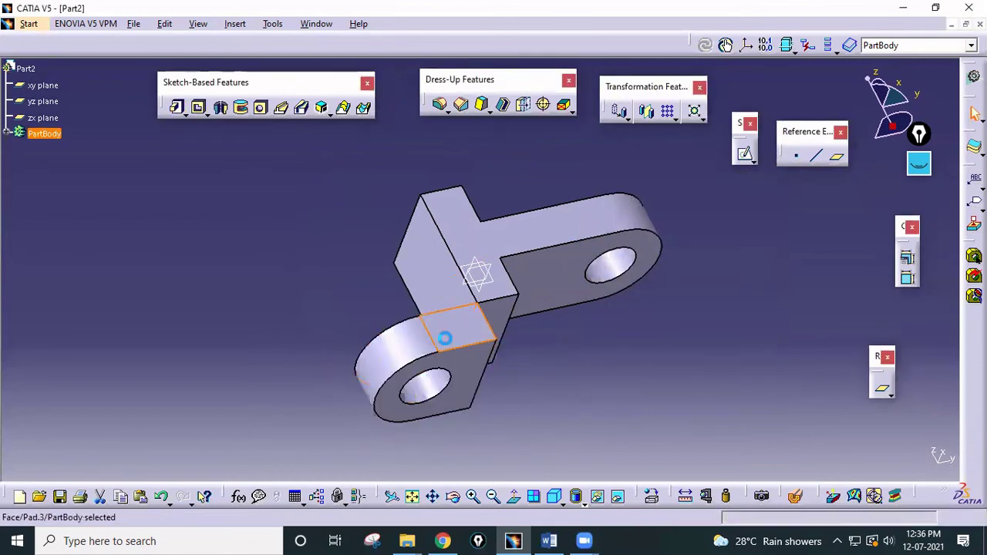
{"action": "double_click", "coordinate": [444, 337]}
{"action": "left_click", "coordinate": [648, 359]}
{"action": "left_click", "coordinate": [629, 405]}
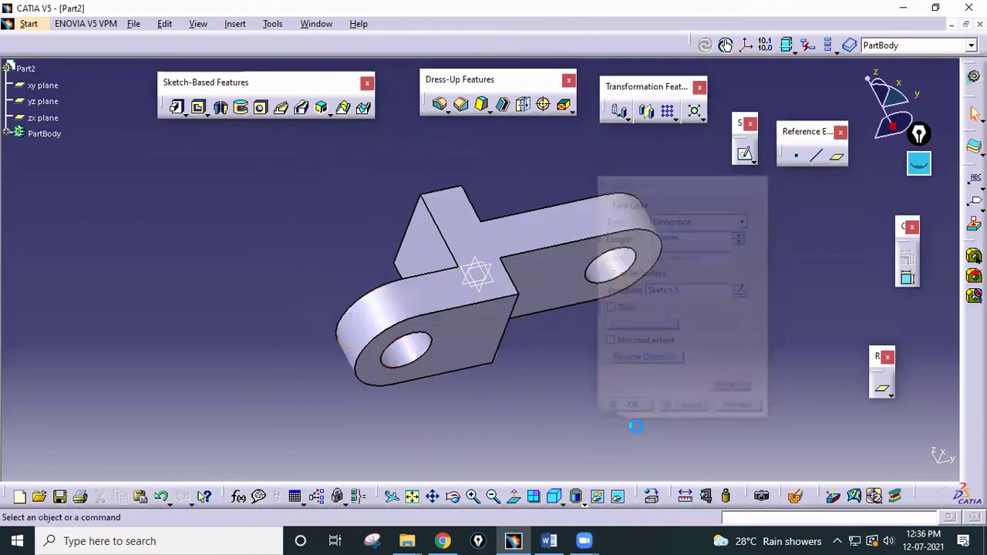
{"action": "mouse_move", "coordinate": [635, 426]}
{"action": "middle_mouse_down"}
{"action": "mouse_move", "coordinate": [639, 383]}
{"action": "mouse_move", "coordinate": [535, 304]}
{"action": "mouse_move", "coordinate": [549, 276]}
{"action": "mouse_move", "coordinate": [617, 359]}
{"action": "middle_mouse_up"}
Step: Mirror the lug pad (Pad.3) about the xy plane to create the second fork lug
{"action": "left_click", "coordinate": [8, 133]}
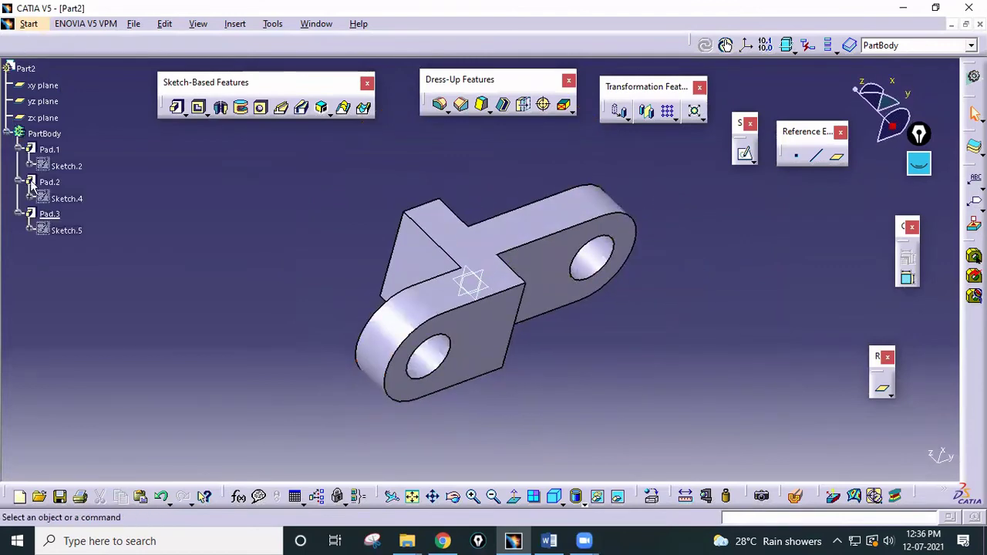
{"action": "middle_click_drag", "start_coordinate": [331, 251], "coordinate": [432, 139]}
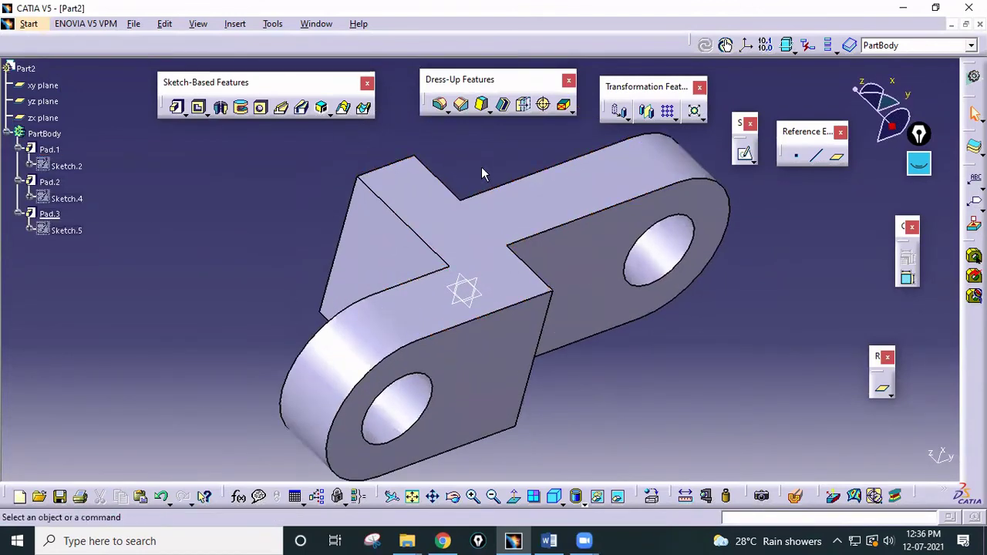
{"action": "left_click", "coordinate": [648, 115]}
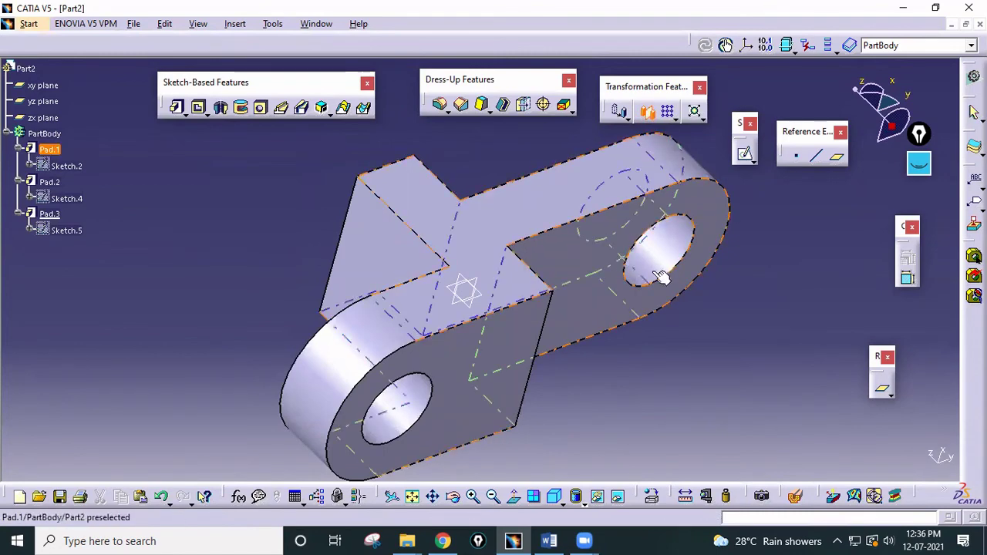
{"action": "left_click", "coordinate": [49, 216]}
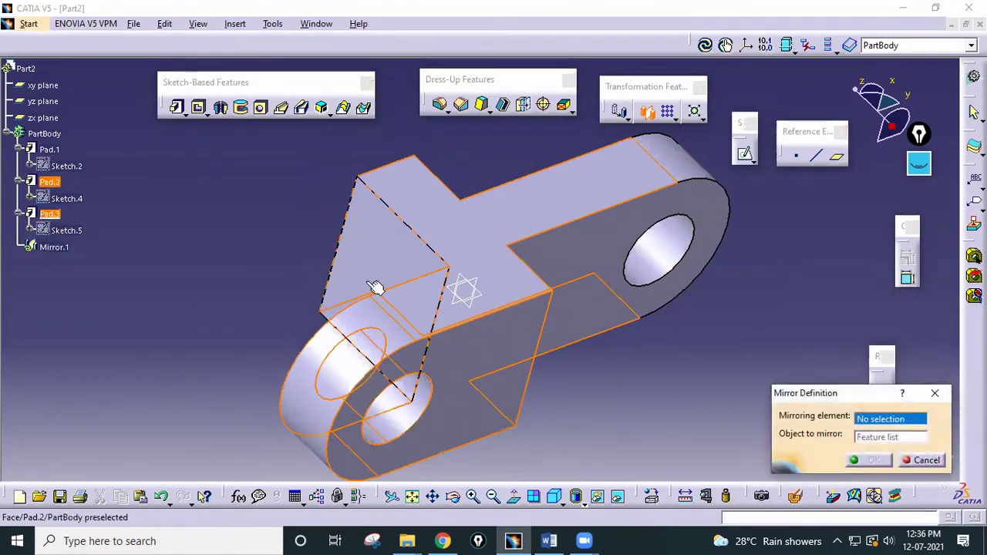
{"action": "middle_click_drag", "start_coordinate": [374, 286], "coordinate": [408, 355]}
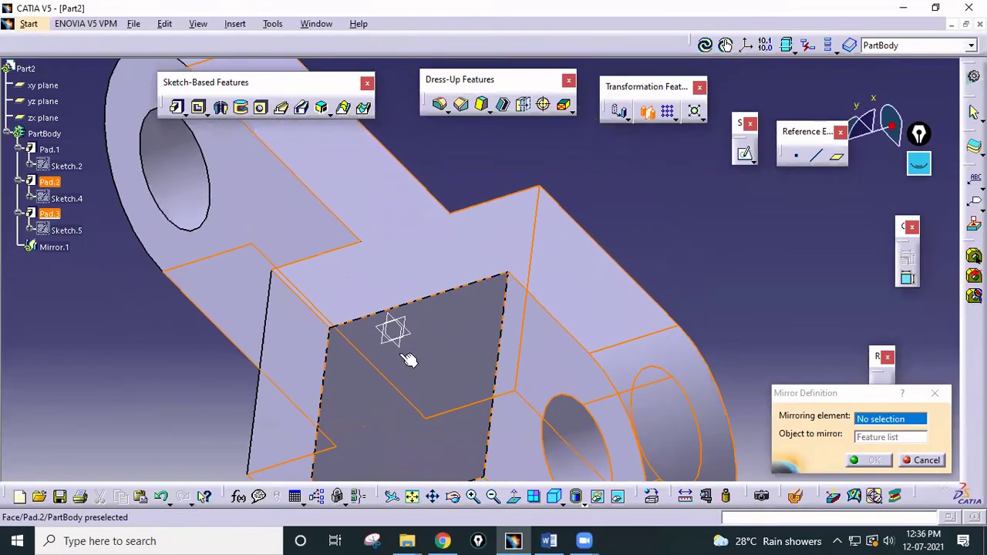
{"action": "left_click", "coordinate": [402, 348]}
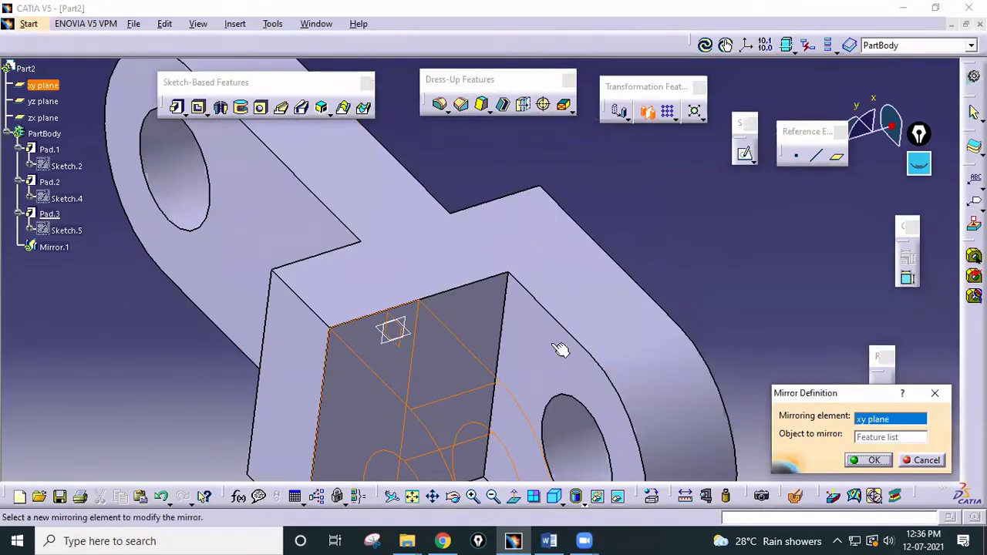
{"action": "middle_click_drag", "start_coordinate": [561, 348], "coordinate": [760, 445]}
{"action": "left_click", "coordinate": [879, 470]}
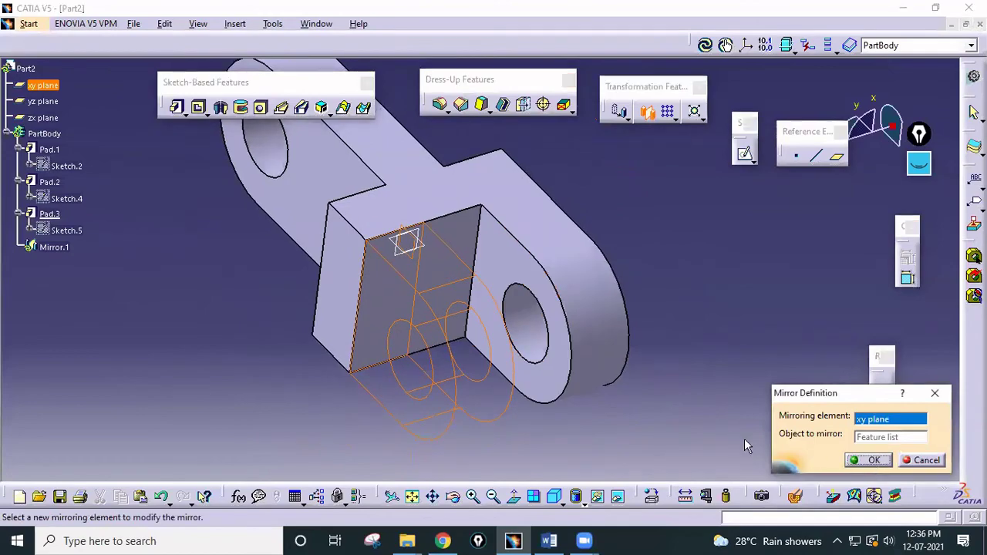
Step: Finish mirroring the lug about the xy plane and check the fork against the forked link drawing in Word, returning to CATIA
{"action": "left_click", "coordinate": [864, 460]}
{"action": "middle_click_drag", "start_coordinate": [697, 414], "coordinate": [552, 409]}
{"action": "left_click", "coordinate": [548, 540]}
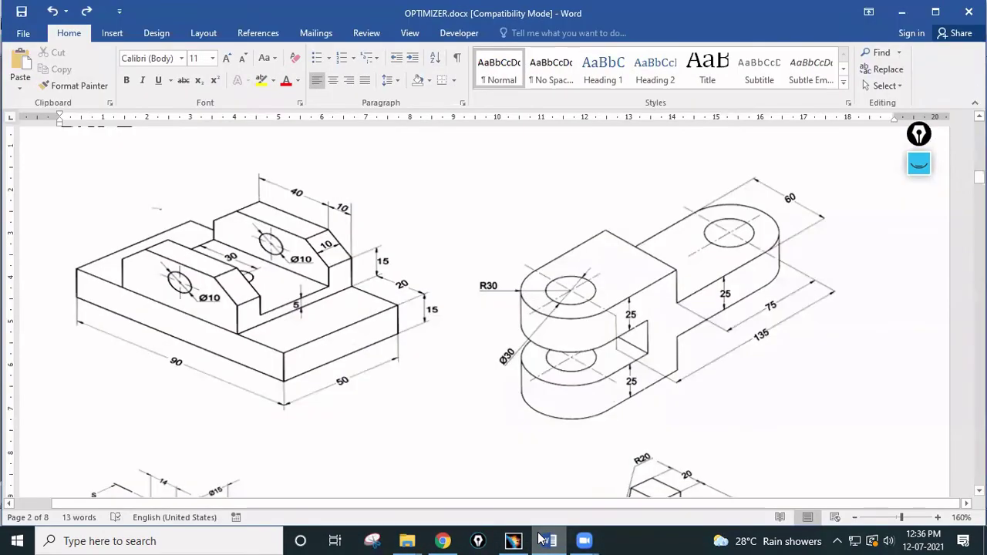
{"action": "left_click", "coordinate": [513, 540]}
{"action": "middle_click_drag", "start_coordinate": [505, 351], "coordinate": [421, 301]}
{"action": "middle_click_drag", "start_coordinate": [412, 289], "coordinate": [395, 333]}
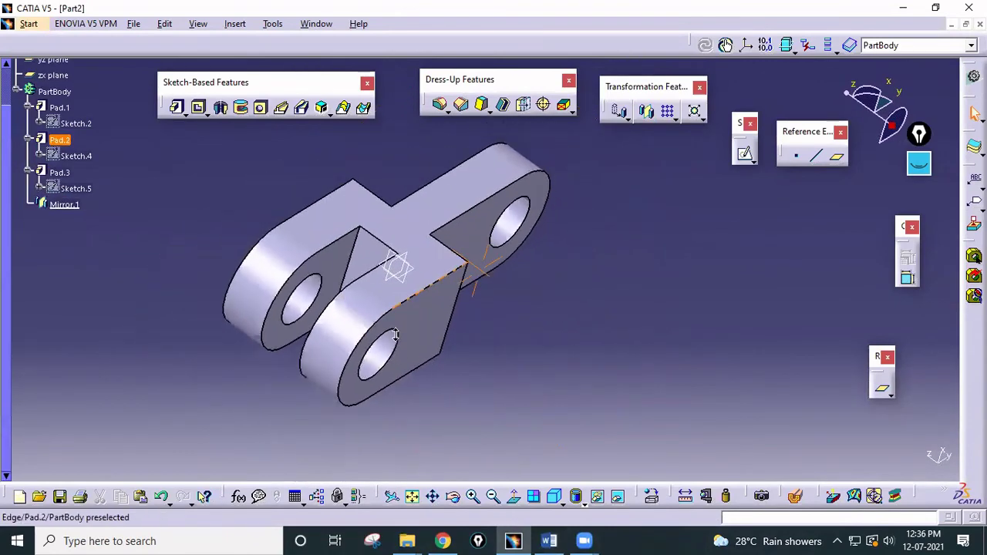
Step: Review the forked link's build order by defining Pad.1, Pad.2, Pad.3 and Mirror.1 in turn as the in-work object
{"action": "right_click", "coordinate": [58, 108]}
{"action": "left_click", "coordinate": [124, 211]}
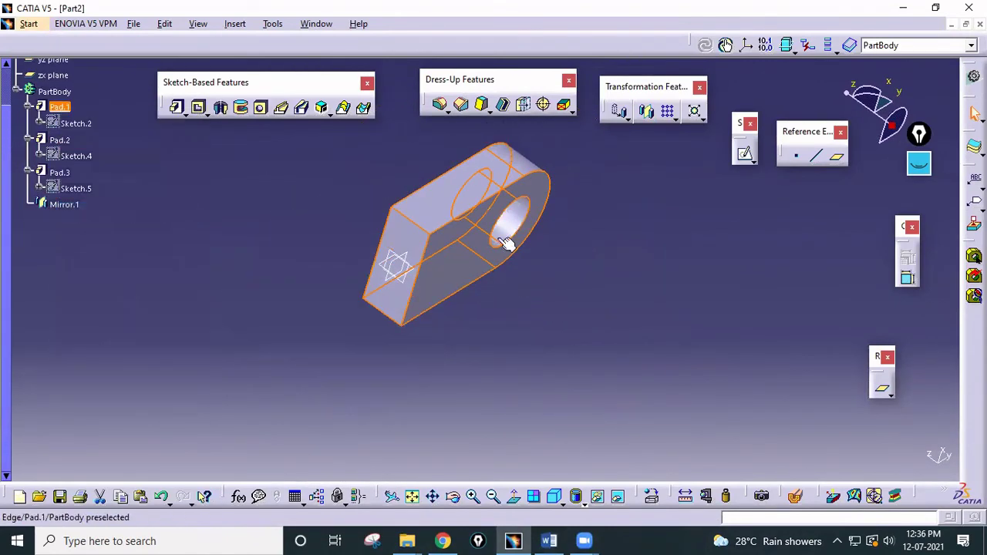
{"action": "middle_click_drag", "start_coordinate": [547, 326], "coordinate": [522, 273]}
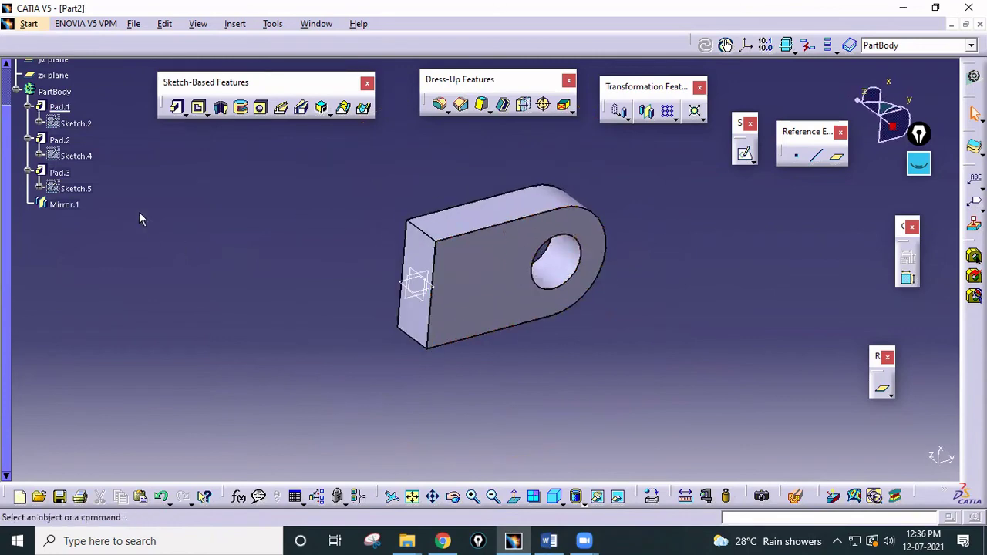
{"action": "right_click", "coordinate": [68, 143]}
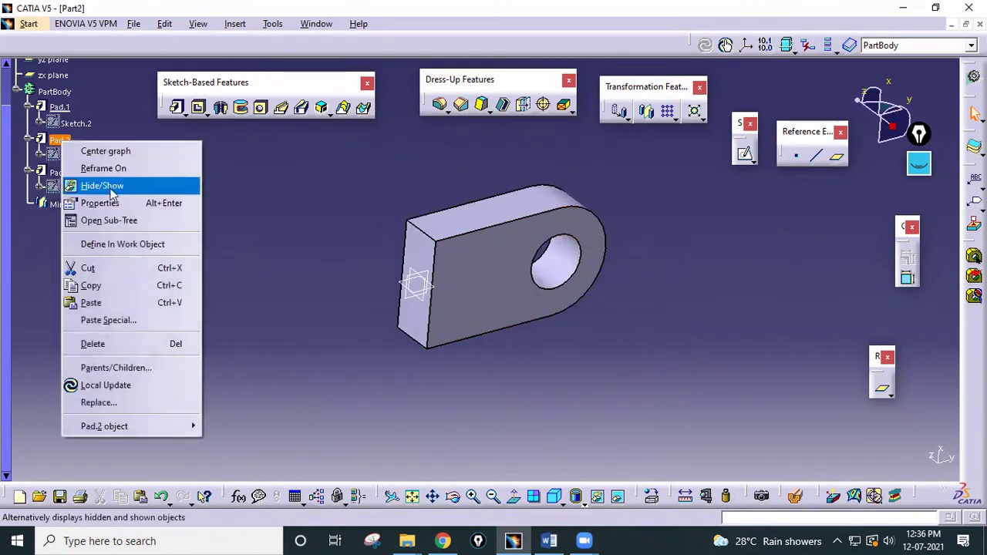
{"action": "left_click", "coordinate": [125, 244]}
{"action": "left_click", "coordinate": [175, 302]}
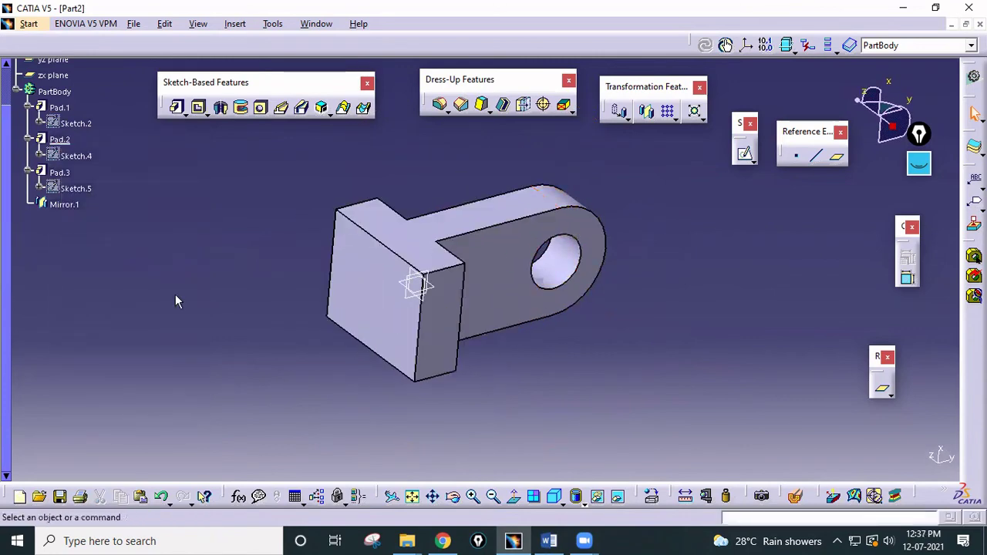
{"action": "right_click", "coordinate": [64, 177]}
{"action": "left_click", "coordinate": [132, 273]}
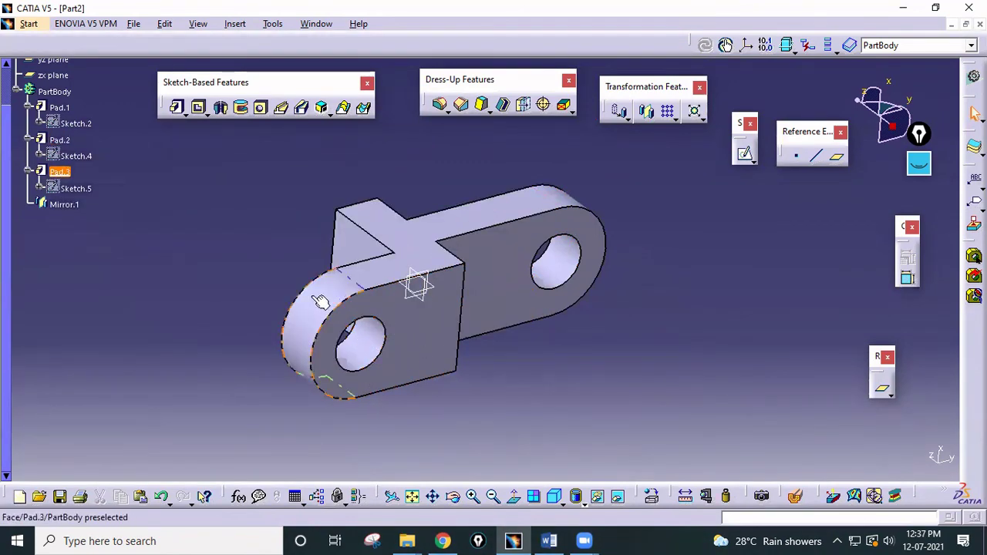
{"action": "right_click", "coordinate": [72, 204]}
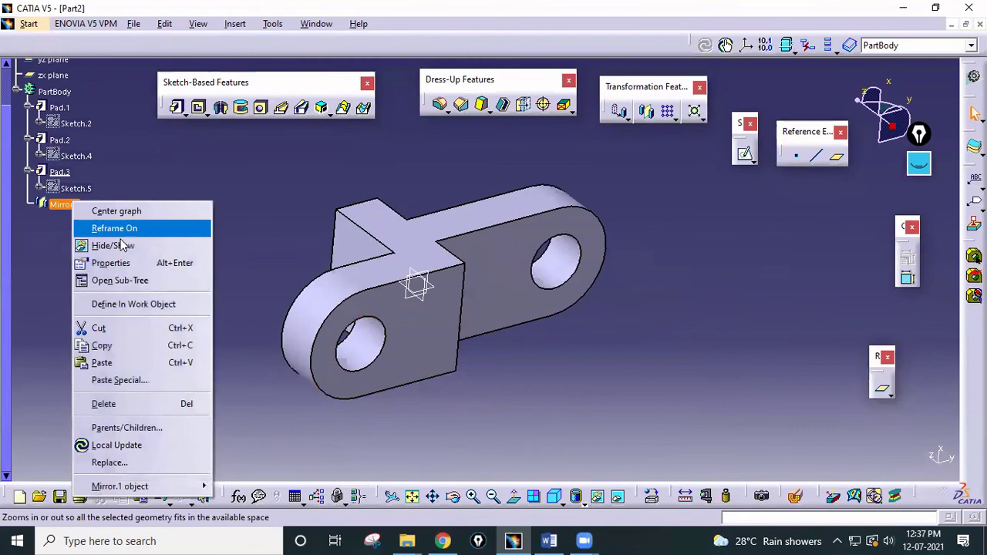
{"action": "left_click", "coordinate": [161, 304]}
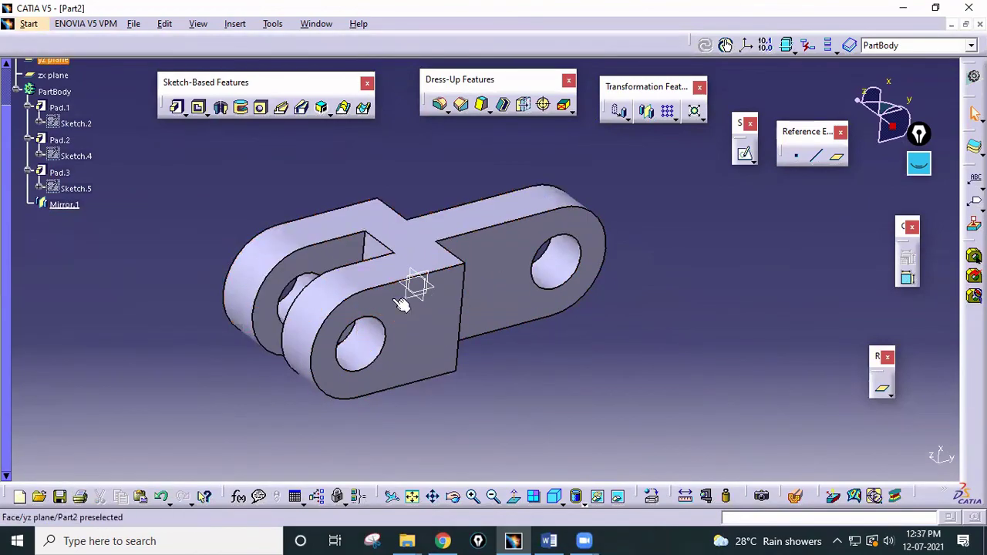
Step: Compare the completed forked link with its reference drawing in Word, orienting the CATIA model to match the drawing's isometric view
{"action": "left_click", "coordinate": [552, 541]}
{"action": "left_click", "coordinate": [559, 540]}
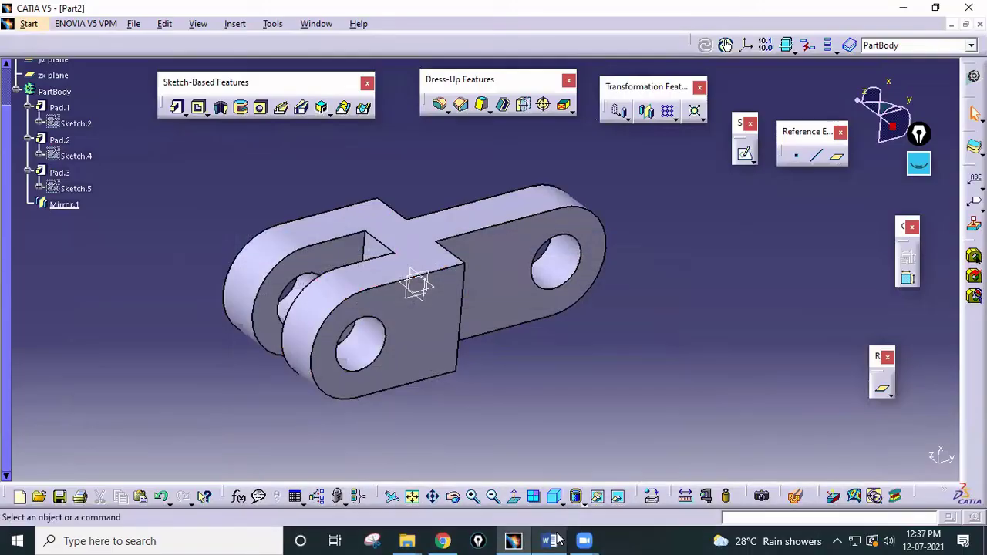
{"action": "middle_click_drag", "start_coordinate": [505, 320], "coordinate": [452, 269]}
{"action": "left_click", "coordinate": [558, 539]}
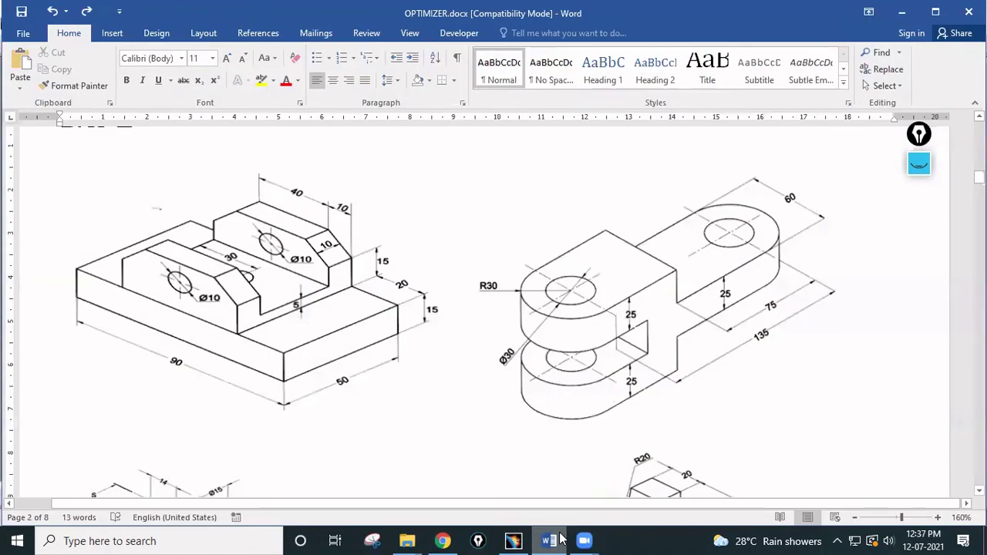
{"action": "left_click", "coordinate": [561, 540]}
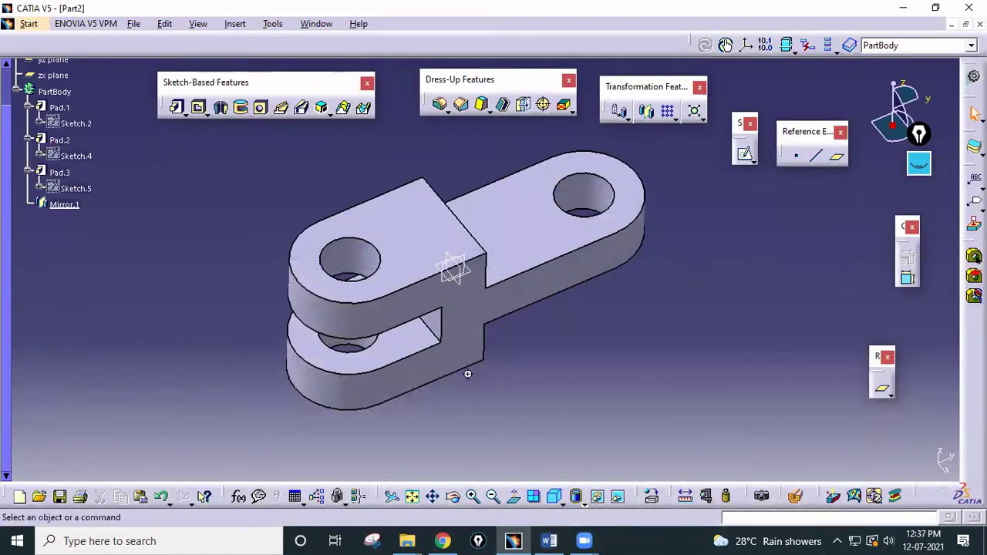
{"action": "middle_click_drag", "start_coordinate": [467, 373], "coordinate": [480, 326]}
{"action": "left_click", "coordinate": [561, 539]}
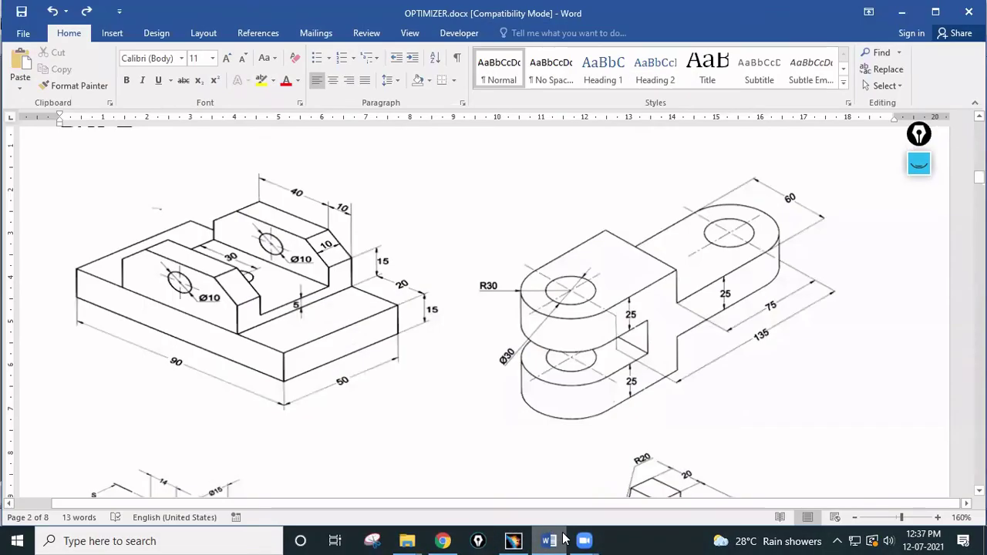
{"action": "left_click", "coordinate": [561, 540]}
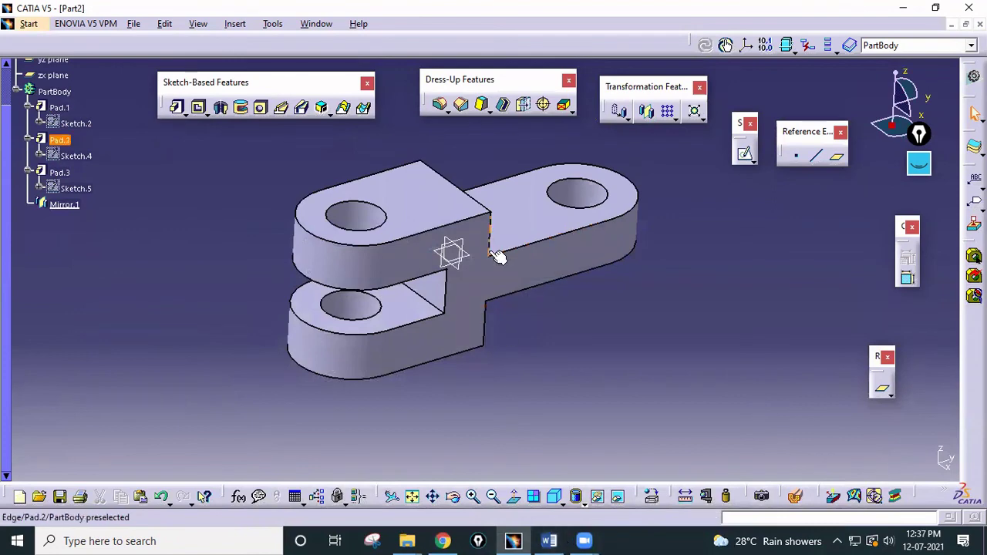
{"action": "middle_click_drag", "start_coordinate": [544, 343], "coordinate": [573, 307]}
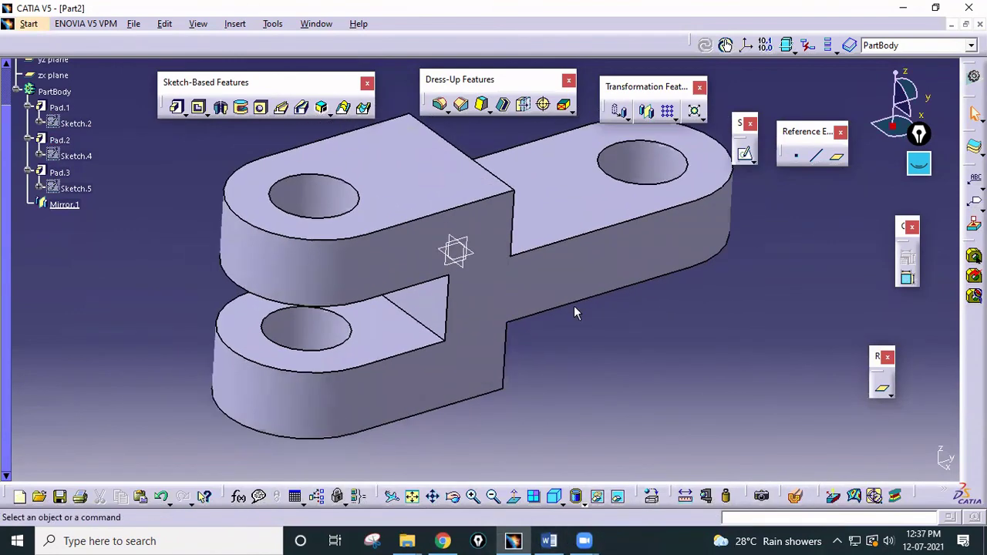